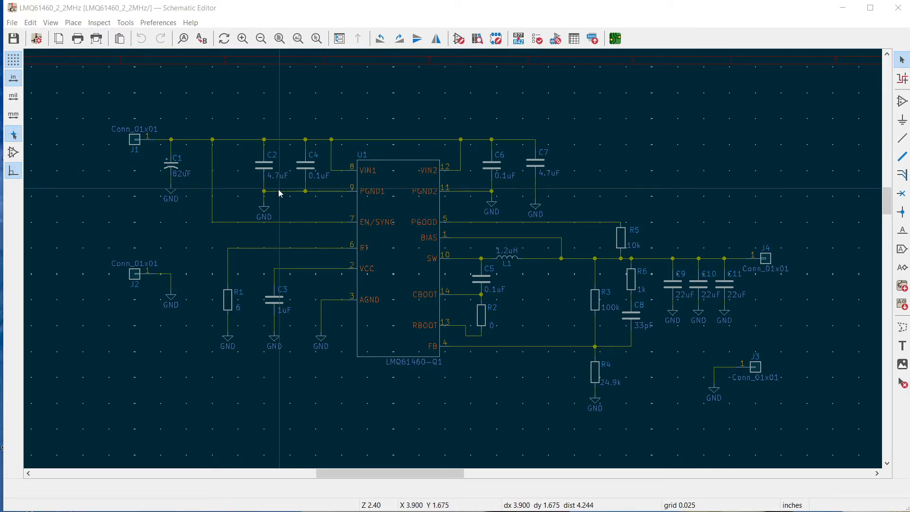
Inspect input capacitors C2 and C4 and output capacitor C10 in the schematic
left_click(264, 166)
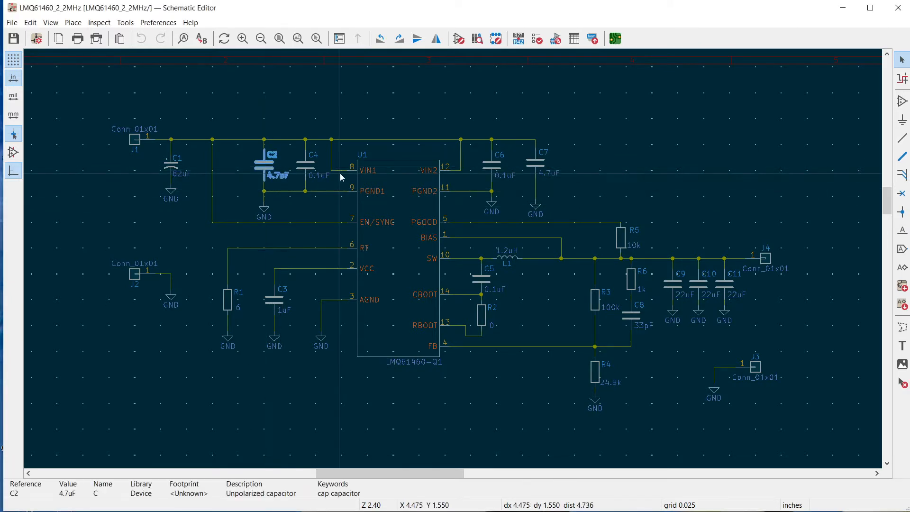
left_click(306, 169)
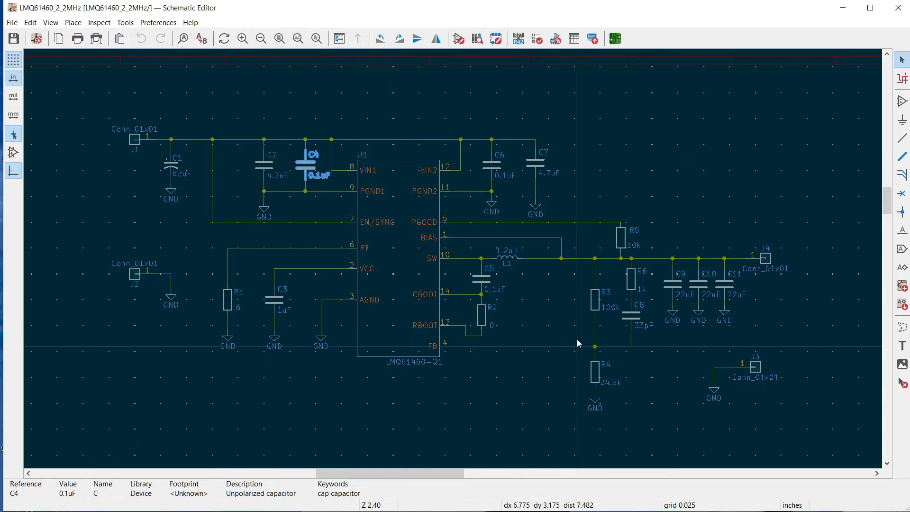
left_click(699, 284)
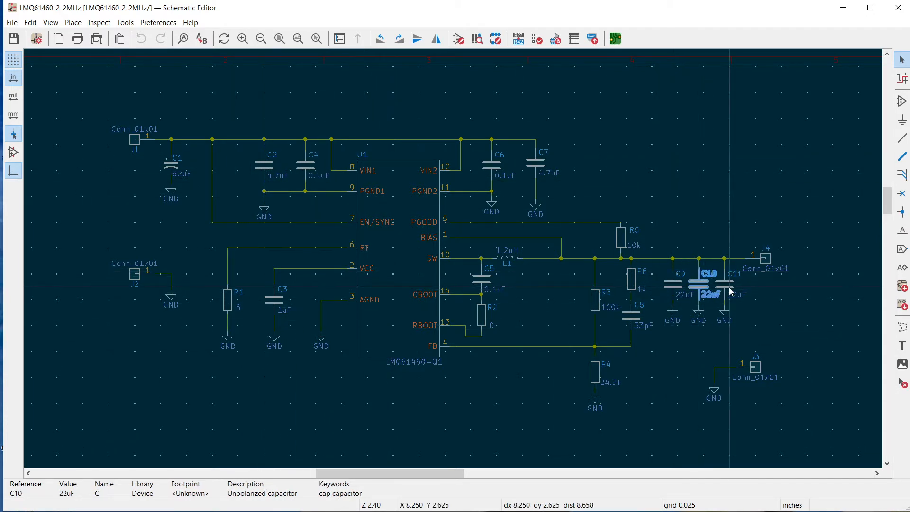
left_click(573, 305)
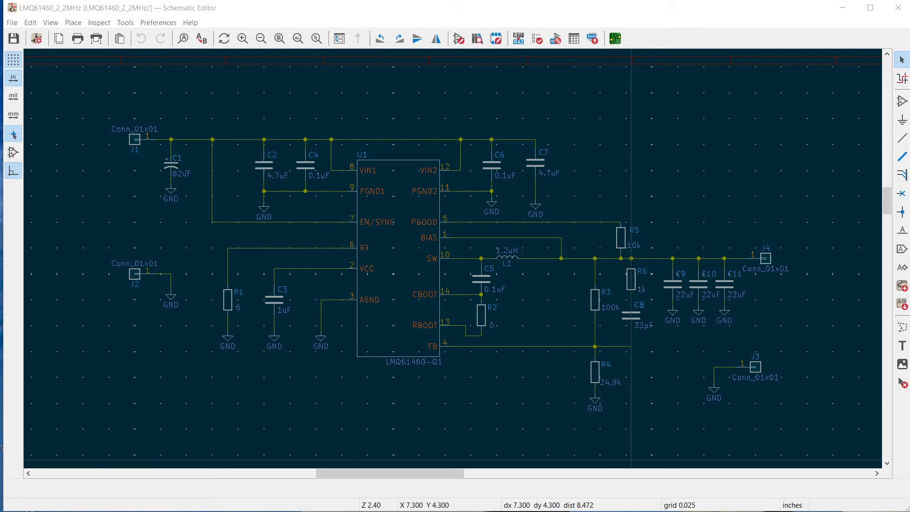
Switch to the Notes.xlsx workbook and review the Parts sheet's footprint for each capacitor and the resistors
left_click_drag(909, 316, 647, 59)
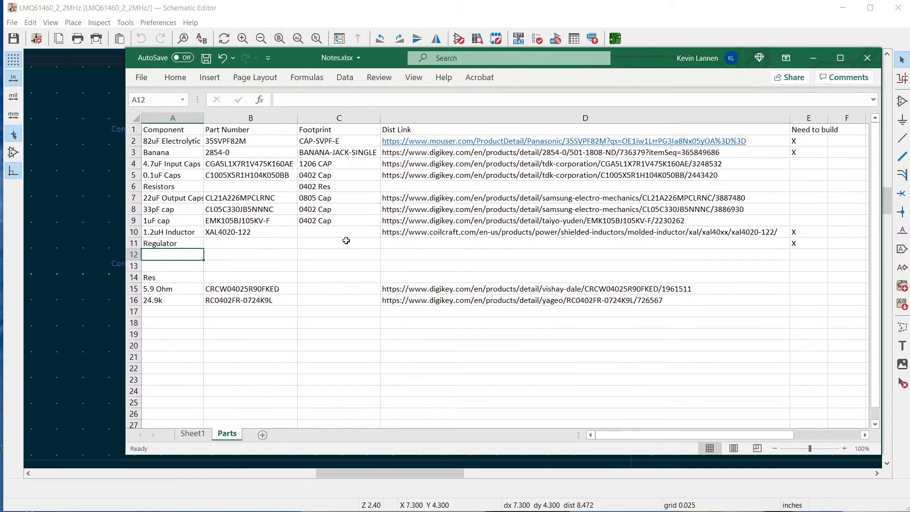
left_click(174, 167)
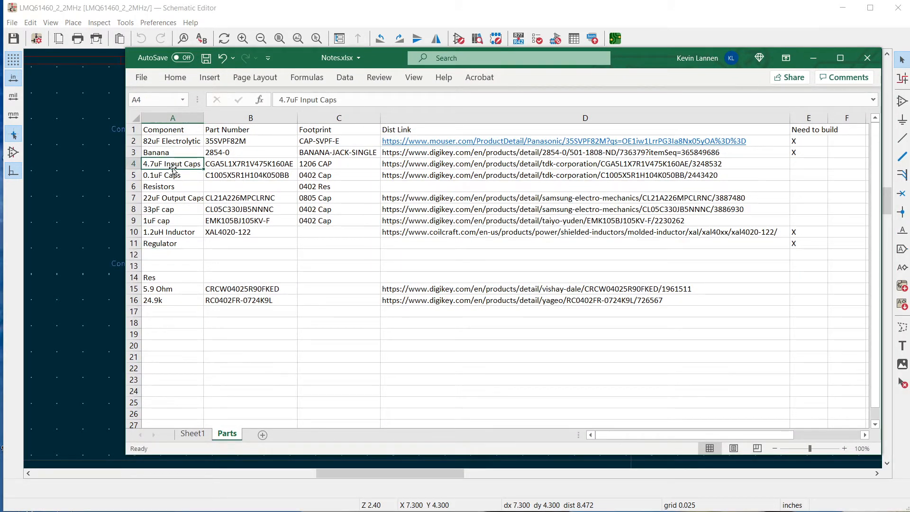
left_click(324, 164)
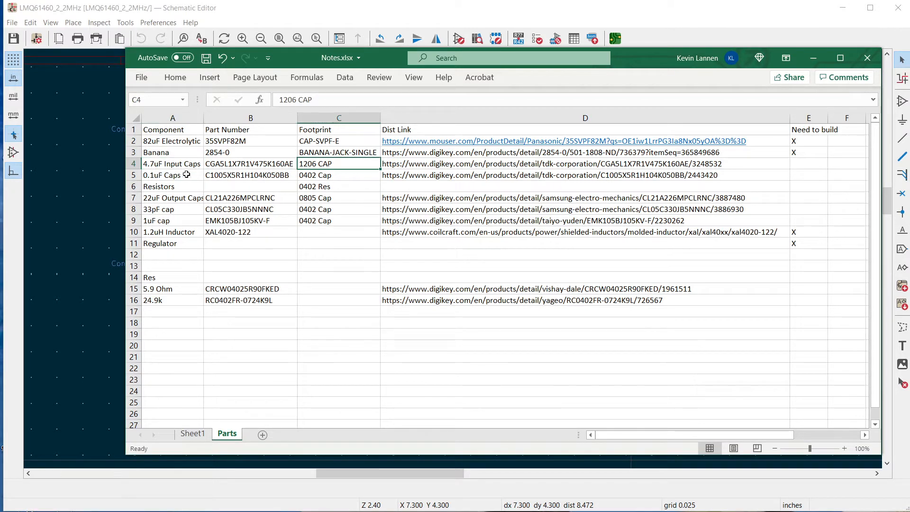
left_click(310, 173)
left_click(312, 186)
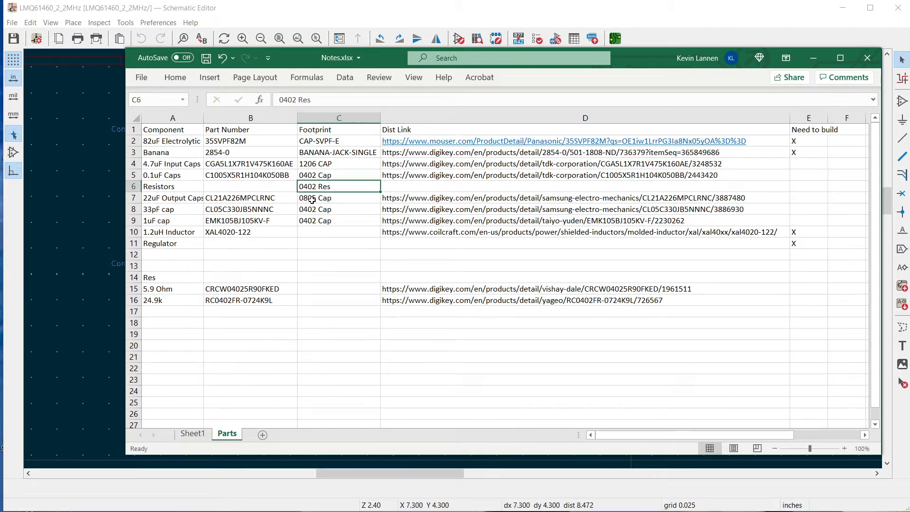
left_click(314, 199)
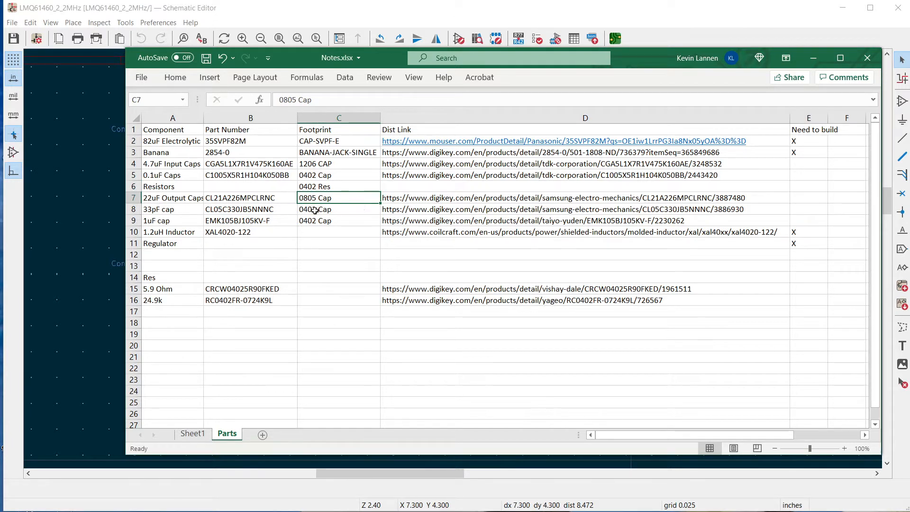
left_click(341, 210)
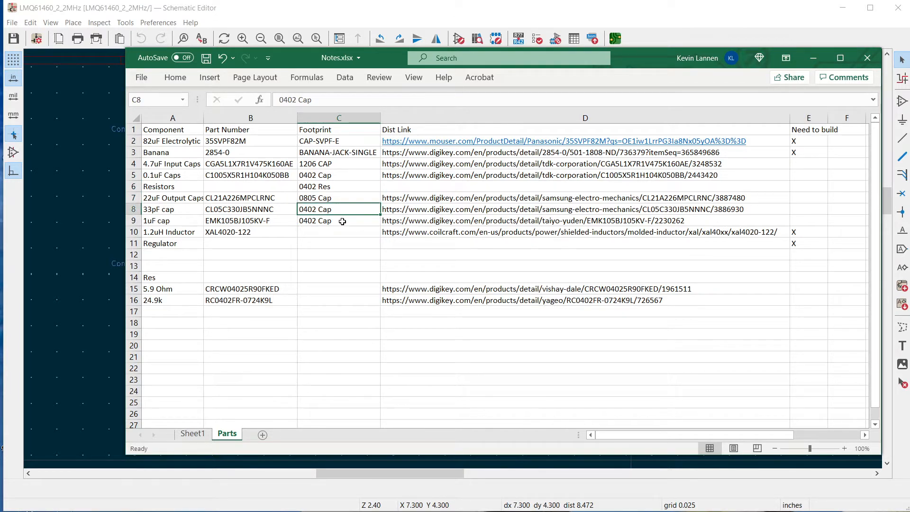
left_click(342, 221)
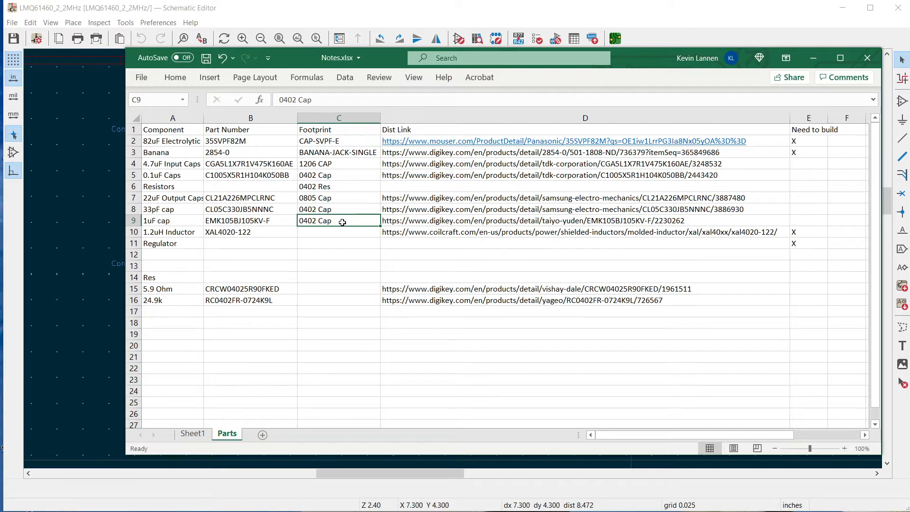
Return to the KiCad Schematic Editor, open the footprint assignment tool and choose the Capacitor_SMD library for C2
key("alt+Tab")
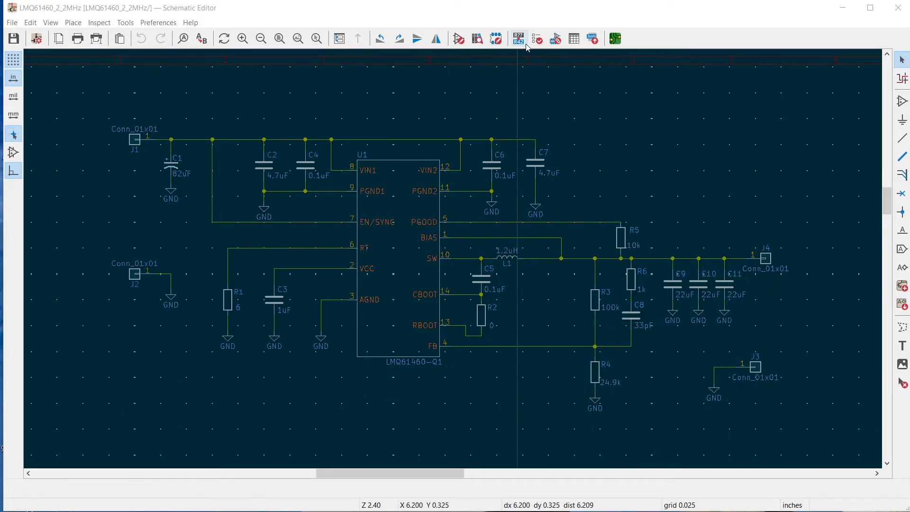
left_click(556, 39)
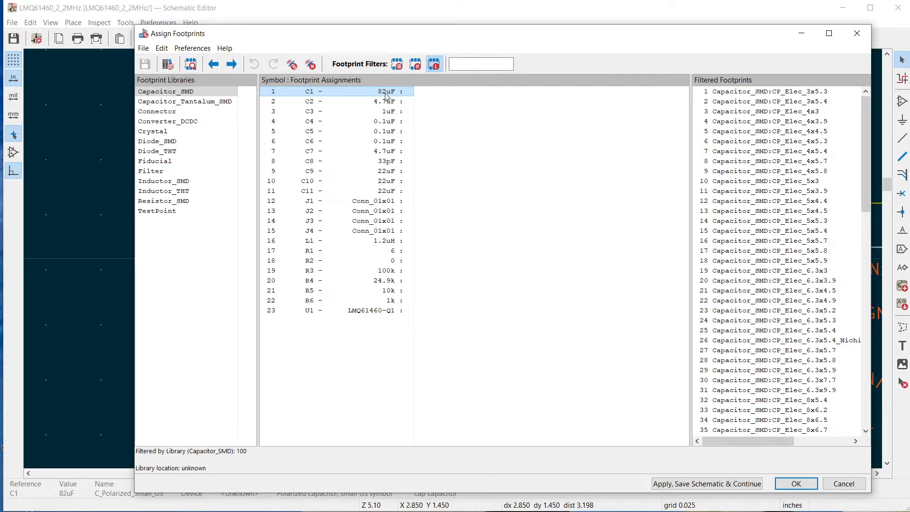
left_click(332, 104)
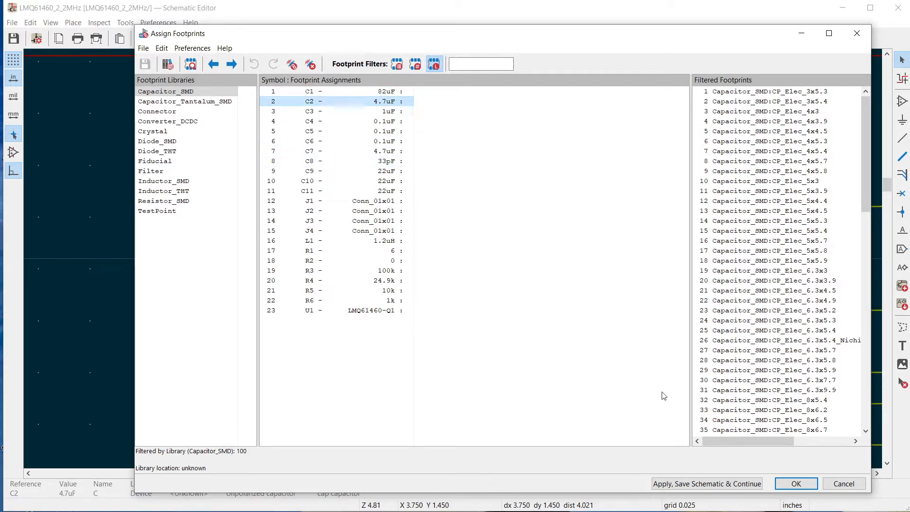
left_click(176, 96)
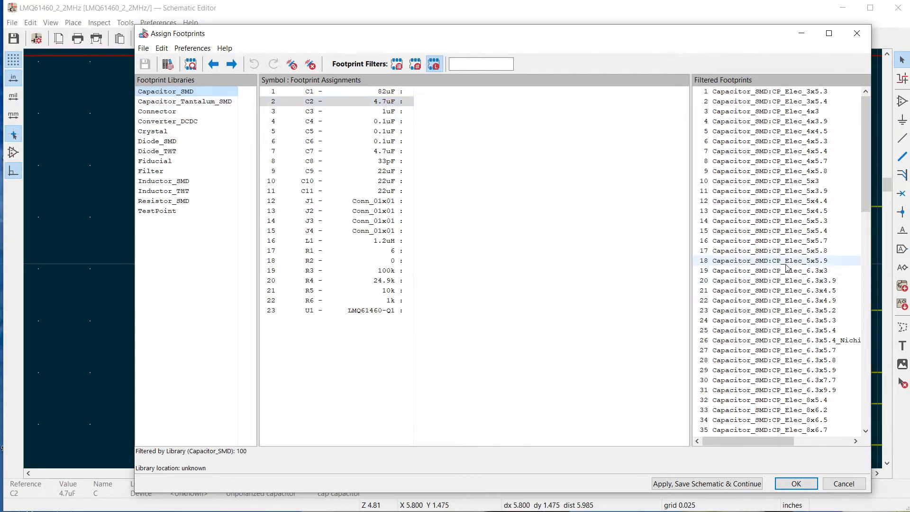
Widen the filtered footprint list and assign Capacitor_SMD:C_1206_3216Metric to C2
scroll(786, 268, "down", 10)
scroll(788, 246, "down", 3)
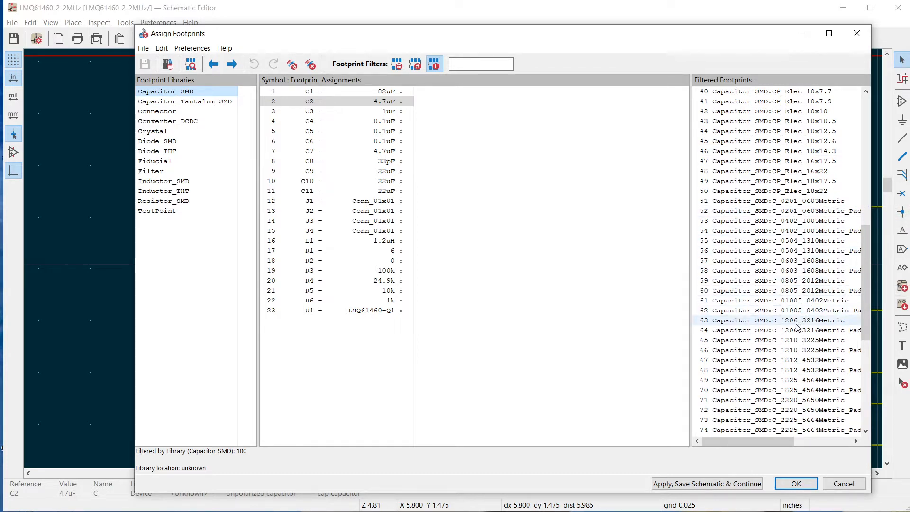
left_click_drag(771, 446, 811, 447)
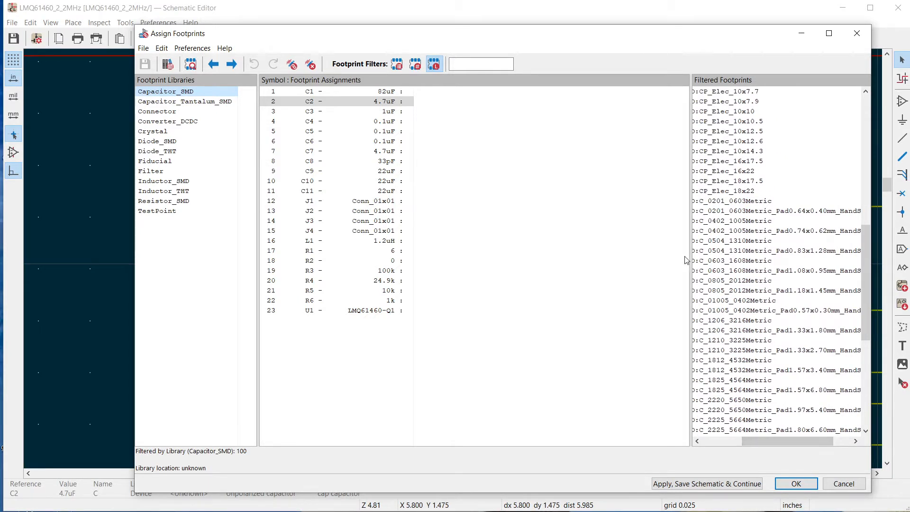
left_click_drag(540, 241, 540, 241)
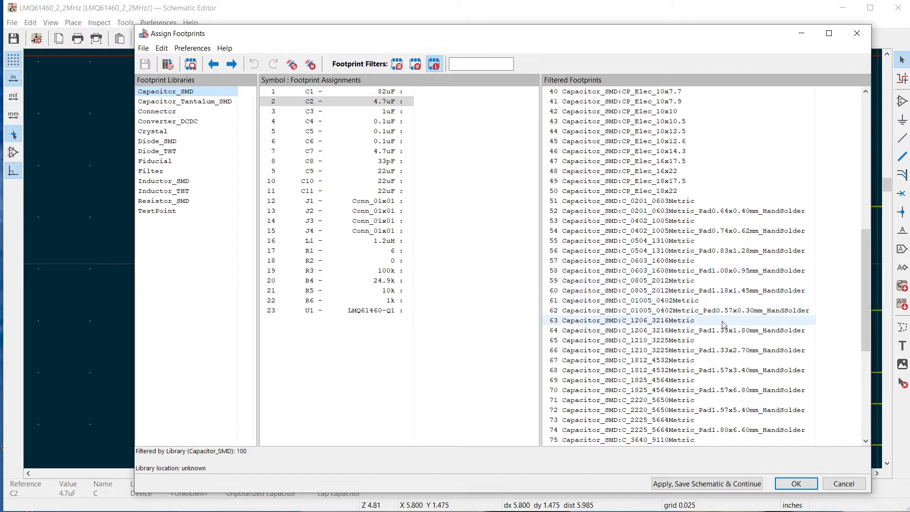
left_click(381, 103)
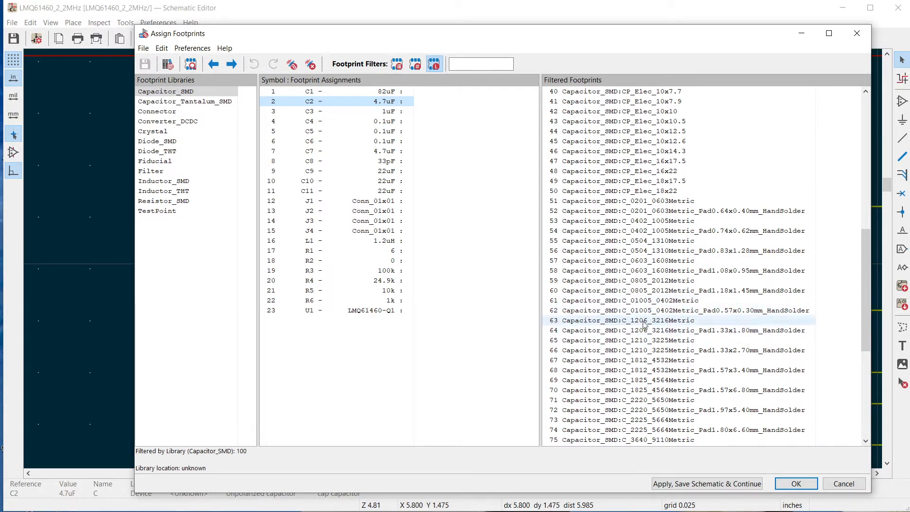
double_click(616, 321)
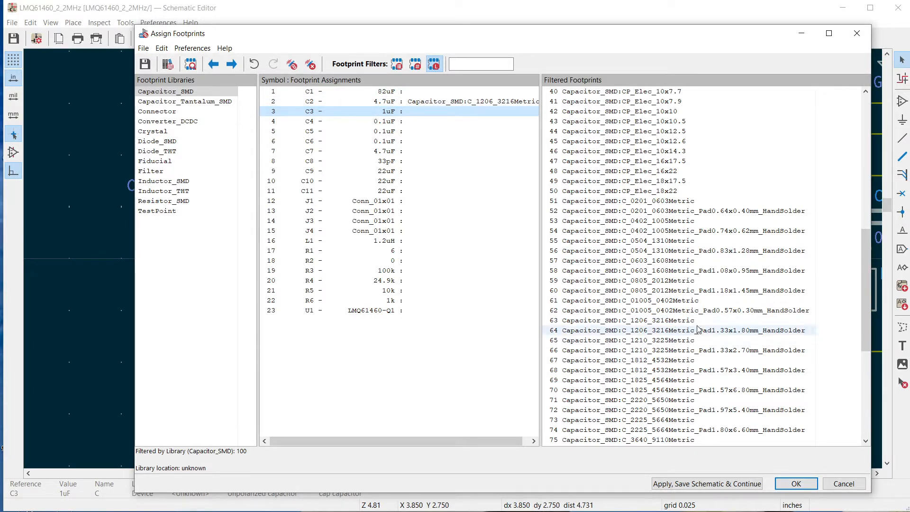
Assign Capacitor_SMD:C_0402_1005Metric to C3, C4, C5, C6 and C8, and C_1206_3216Metric to C7
double_click(660, 221)
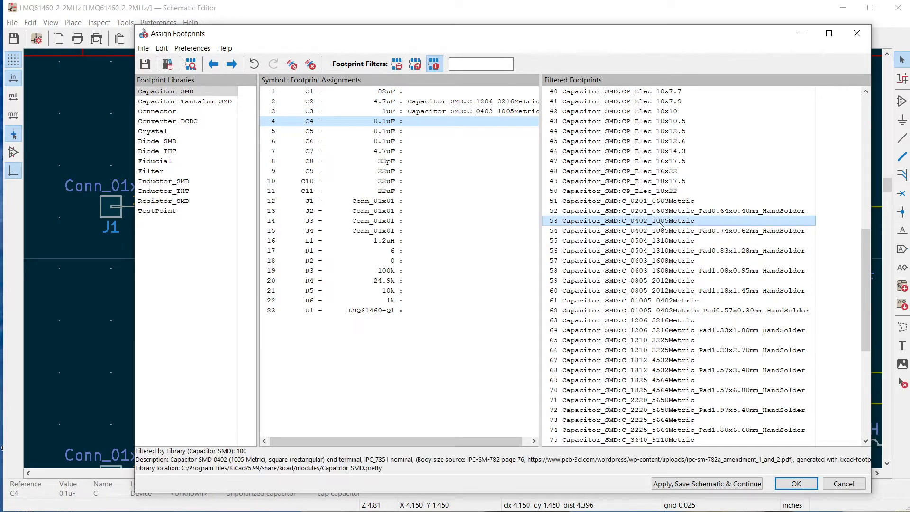
double_click(660, 221)
double_click(660, 222)
double_click(660, 221)
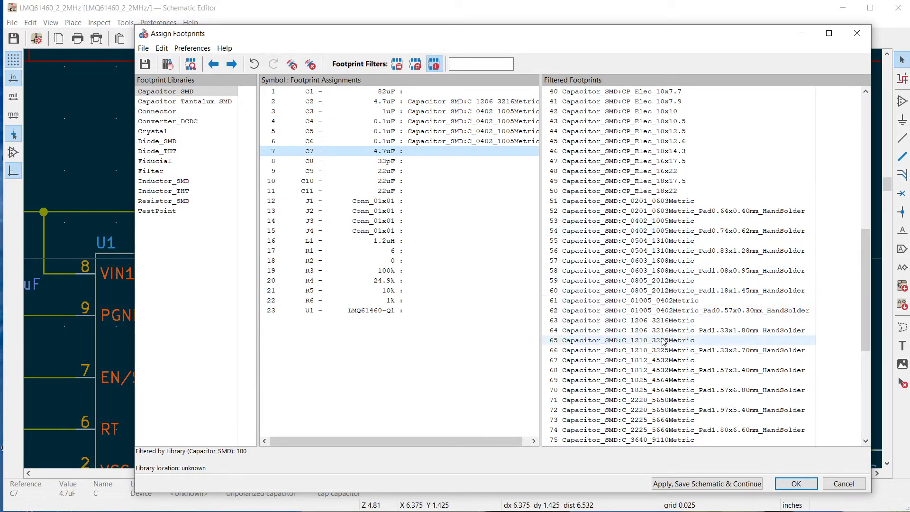
double_click(665, 320)
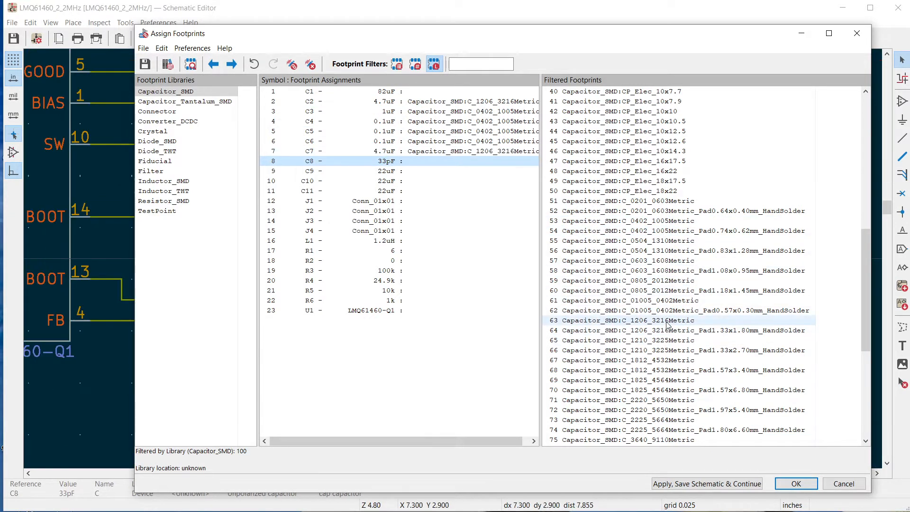
double_click(671, 221)
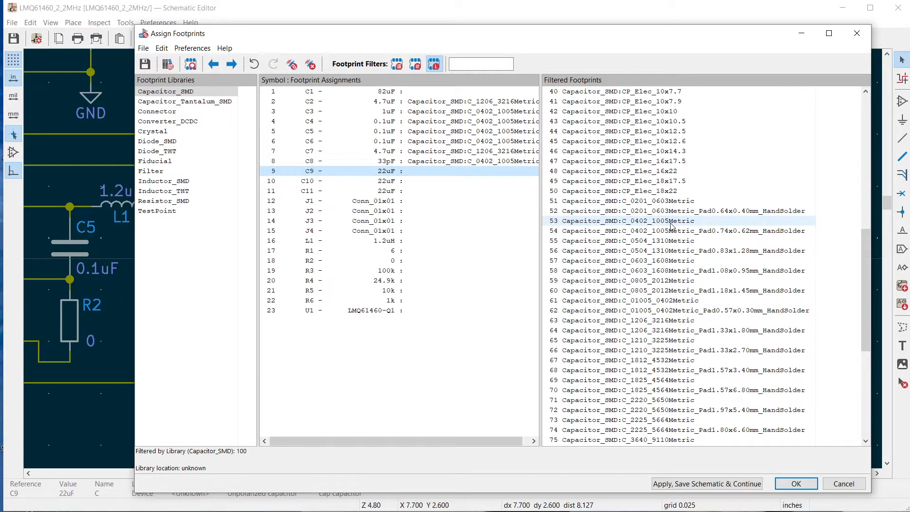
Assign Capacitor_SMD:C_0805_2012Metric to the 22uF output capacitors C9, C10 and C11
double_click(647, 280)
double_click(647, 280)
double_click(647, 280)
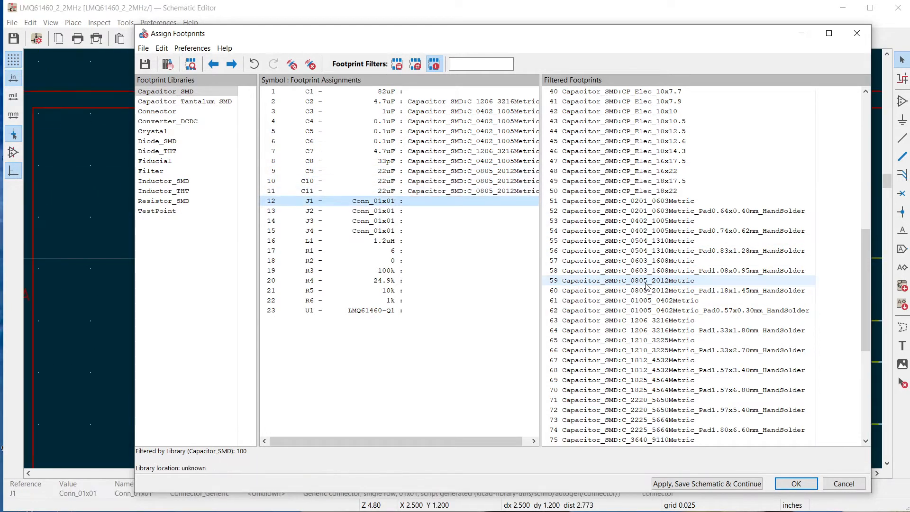
Assign the Inductor_SMD:L_Coilcraft_XxL4020 footprint to inductor L1
left_click(408, 242)
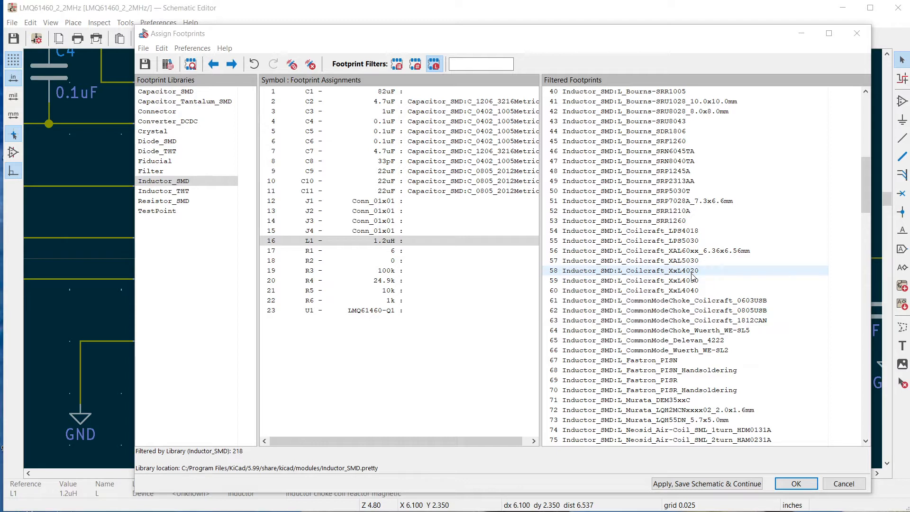
double_click(692, 272)
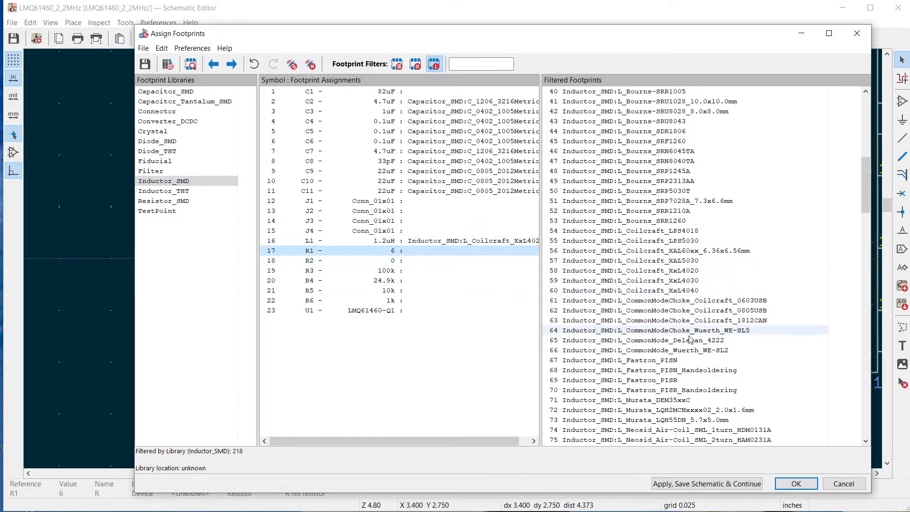
Assign the Resistor_SMD:R_0402_1005Metric footprint to resistors R1 through R6
scroll(689, 339, "up", 5)
scroll(690, 339, "up", 2)
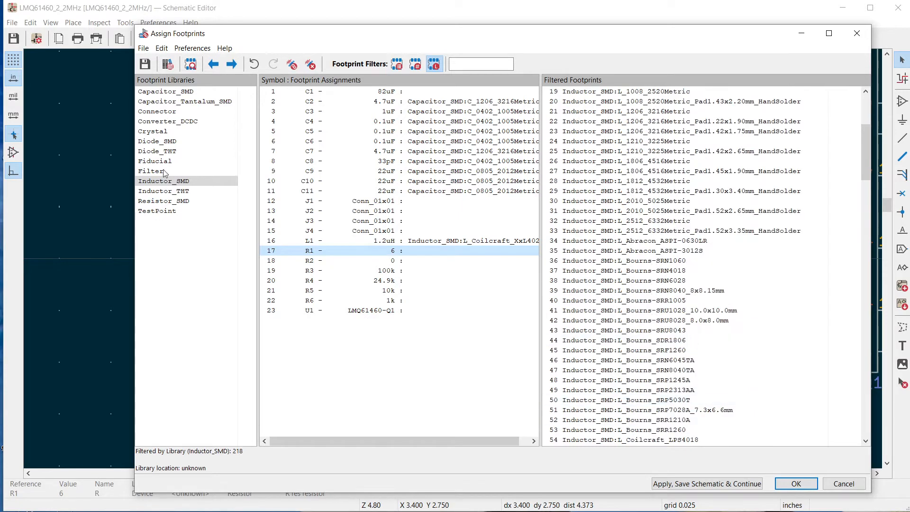
left_click(172, 200)
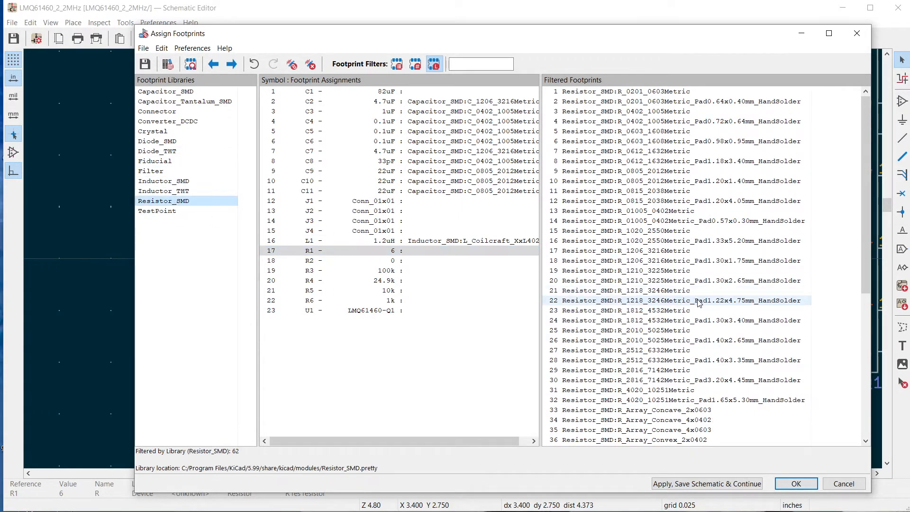
double_click(670, 112)
double_click(670, 111)
double_click(669, 112)
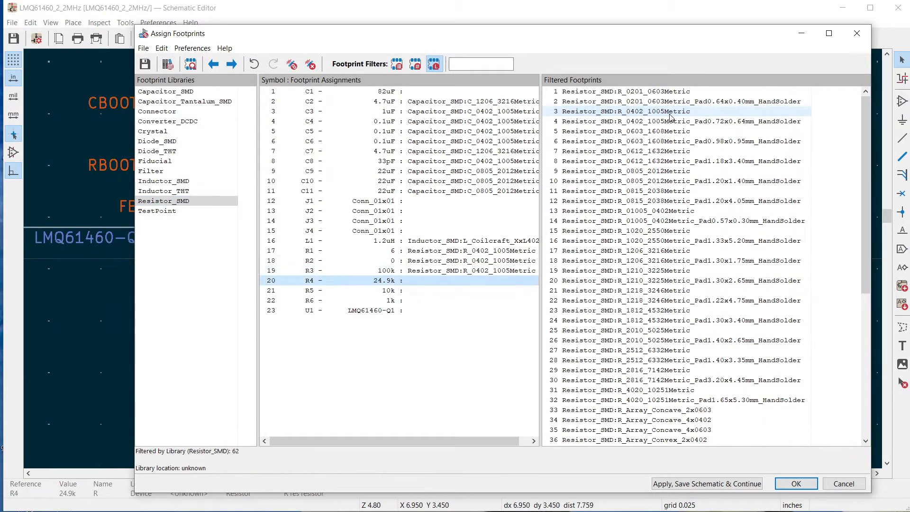
double_click(670, 112)
double_click(669, 113)
double_click(670, 113)
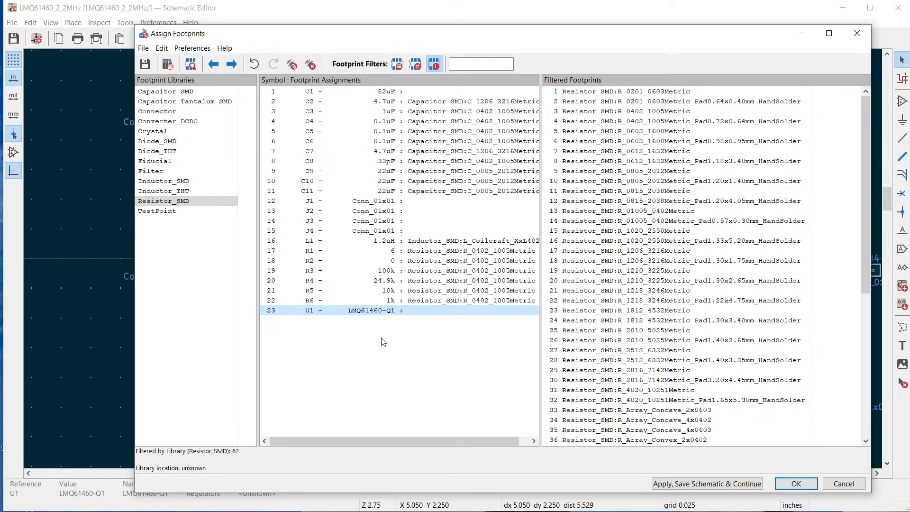
Check the unassigned parts C1, J1 and U1, and accept the footprint assignments to close the tool
left_click(399, 93)
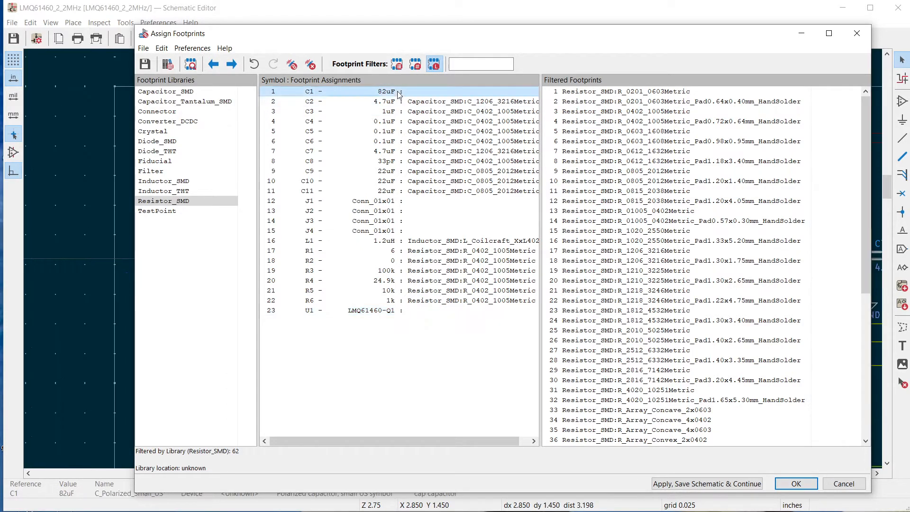
left_click(391, 203)
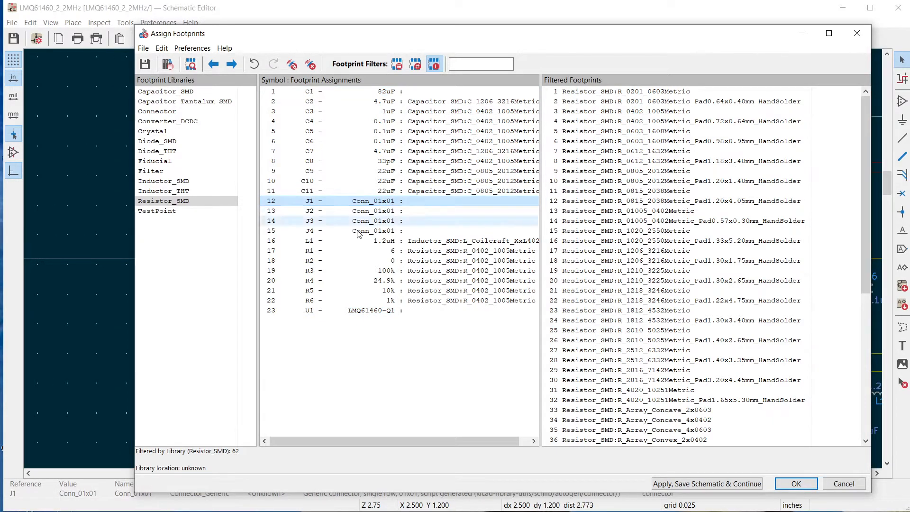
left_click(382, 311)
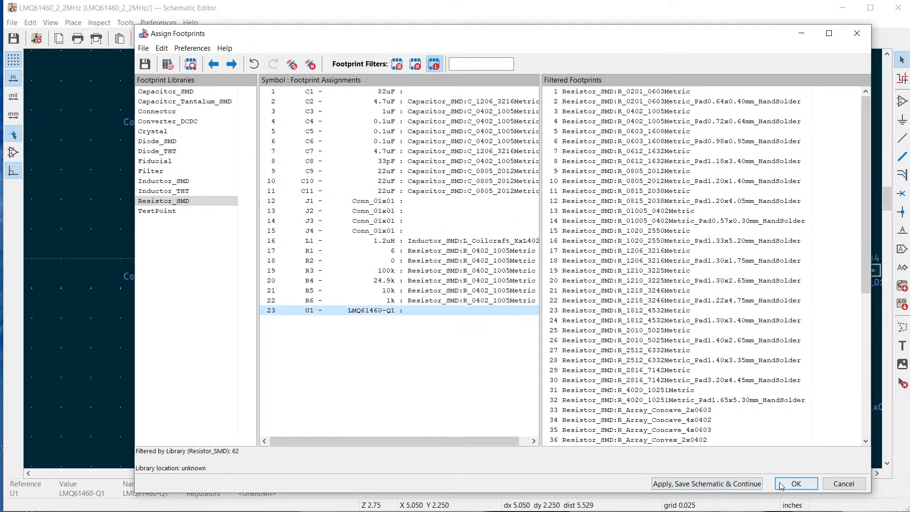
left_click(796, 484)
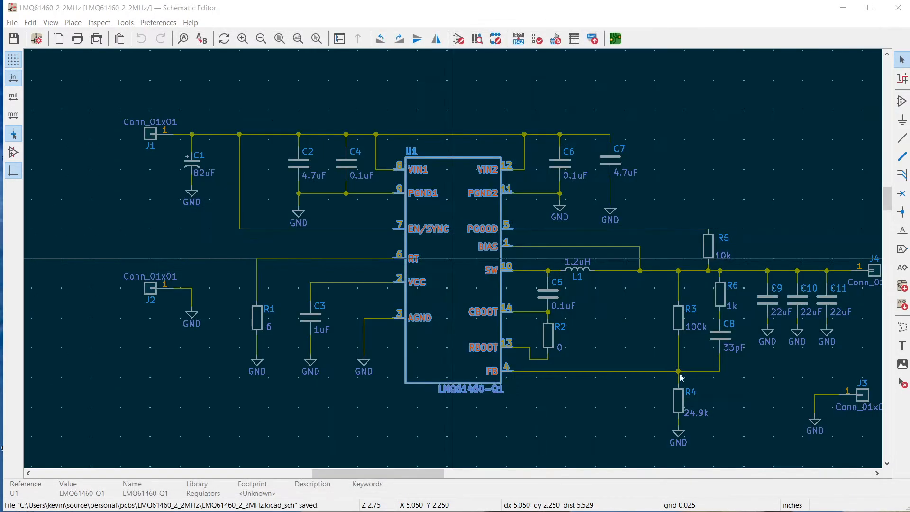
Deselect U1 in the schematic, switch to the KiCad project manager and open the Footprint Editor
left_click(491, 99)
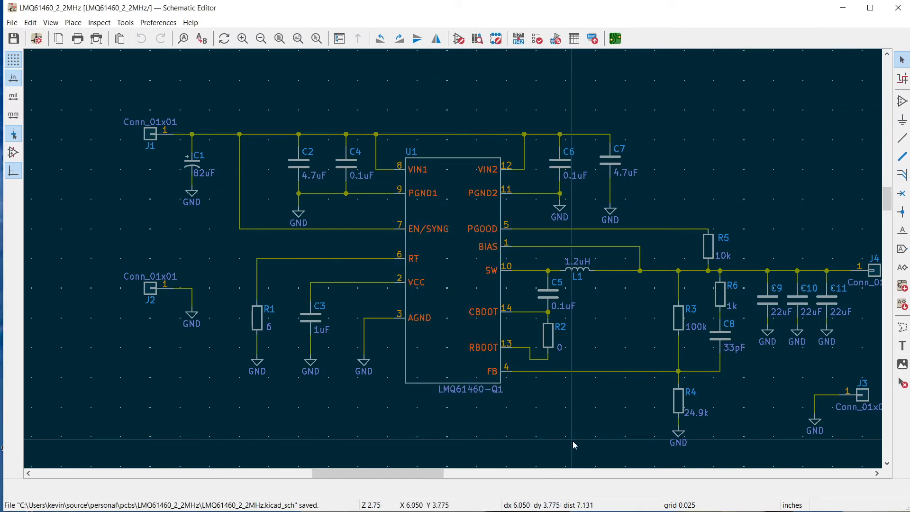
key("alt+Tab")
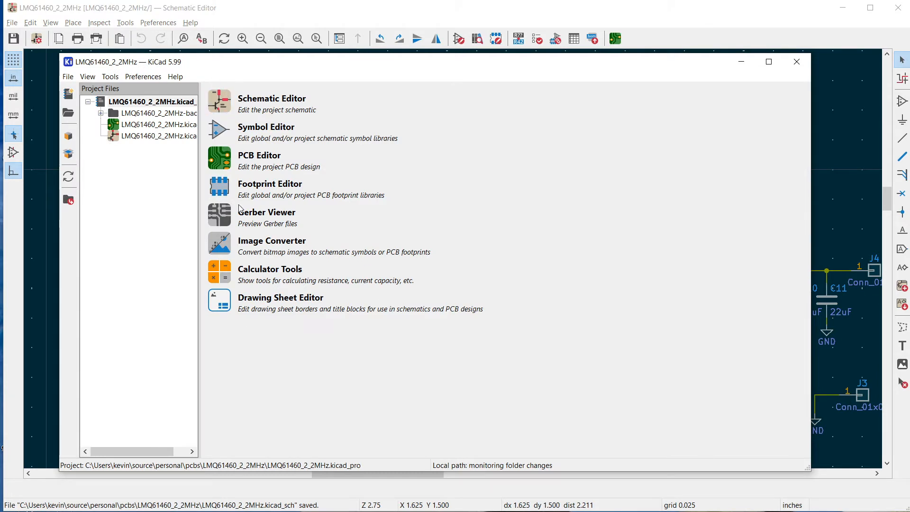
left_click(225, 201)
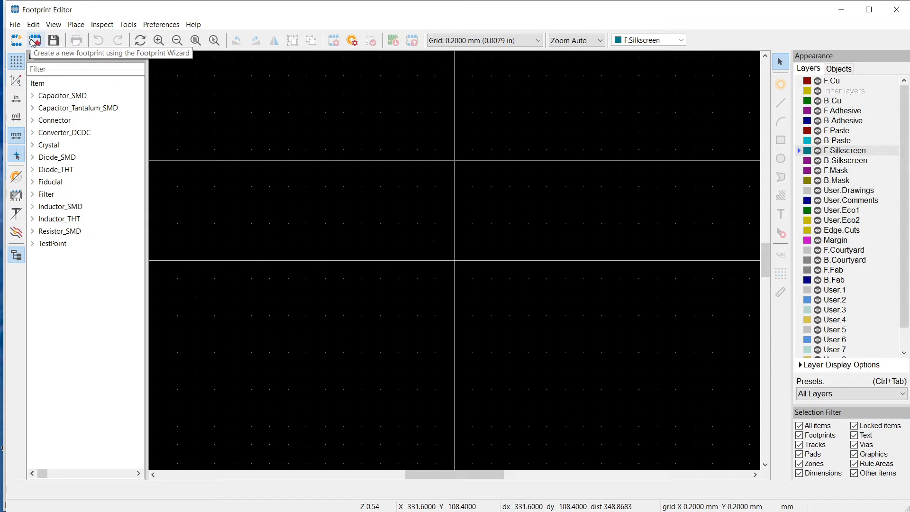
Create a new footprint library in the Project library table, saved as Regulator_Footprints.pretty in the LMQ61460_2_2MHz folder
left_click(14, 24)
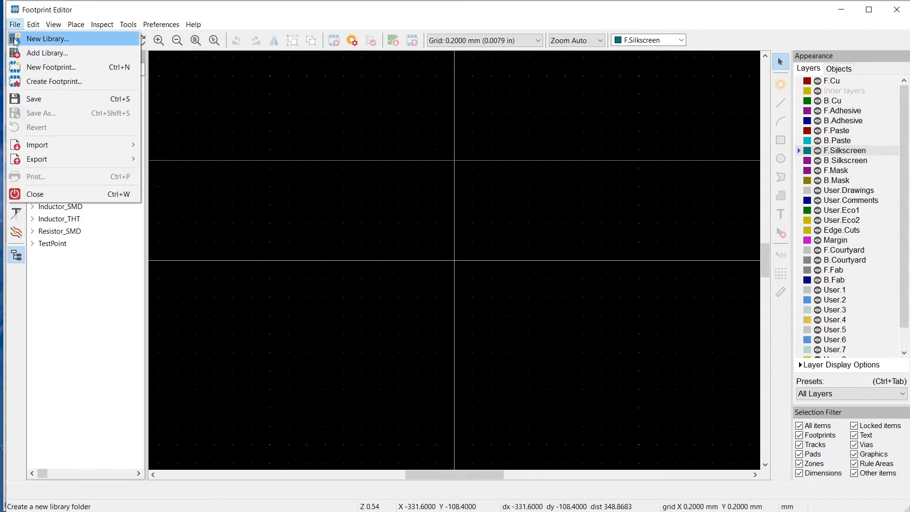
left_click(14, 41)
left_click(426, 264)
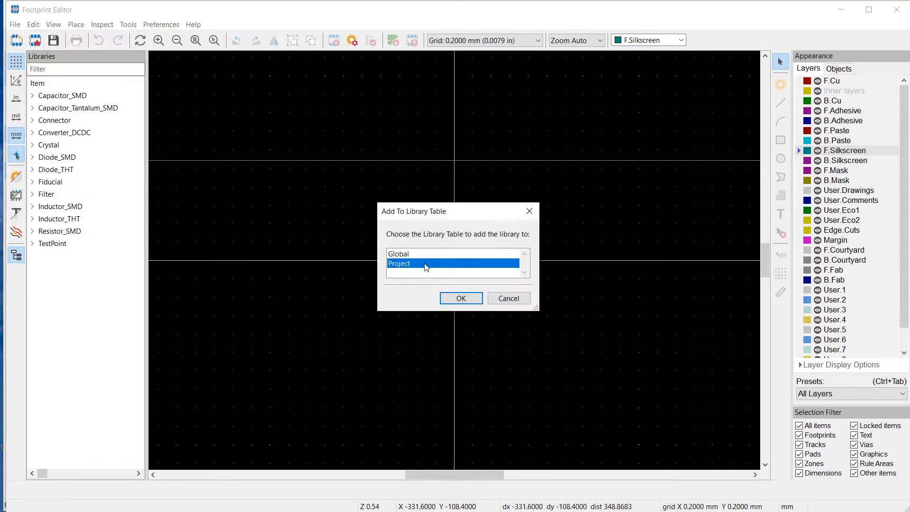
left_click(460, 298)
left_click(109, 393)
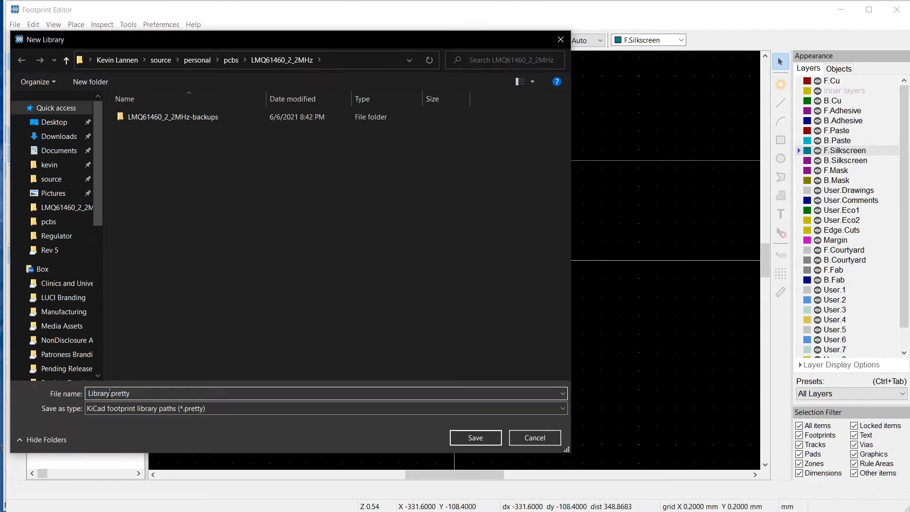
double_click(90, 393)
type("Regulator_Footprints")
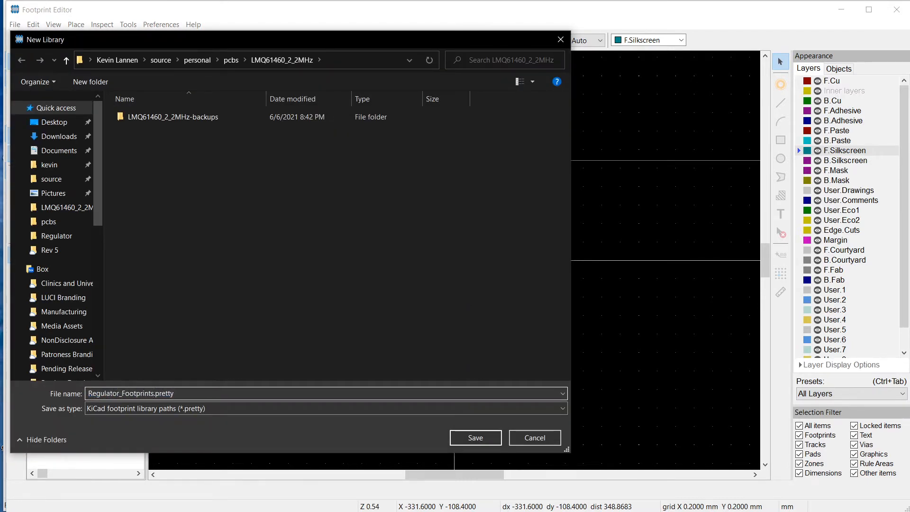
left_click(467, 437)
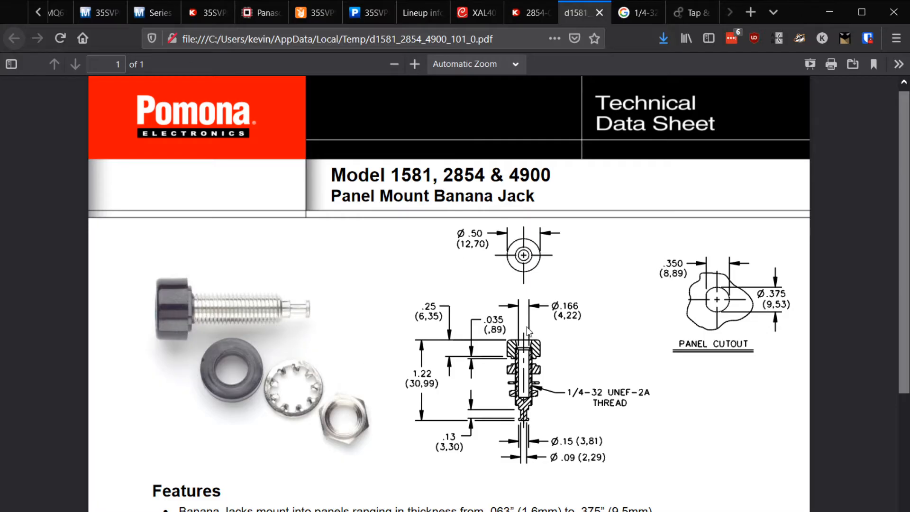
Examine the dimension drawings and panel cutout in the browser's Pomona 1581, 2854 and 4900 banana jack datasheet
scroll(488, 280, "down", 2)
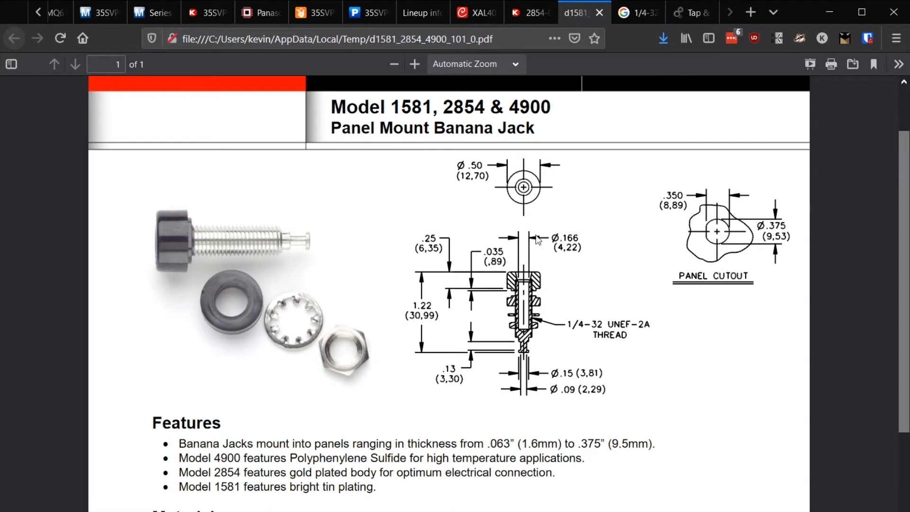
scroll(521, 166, "up", 2)
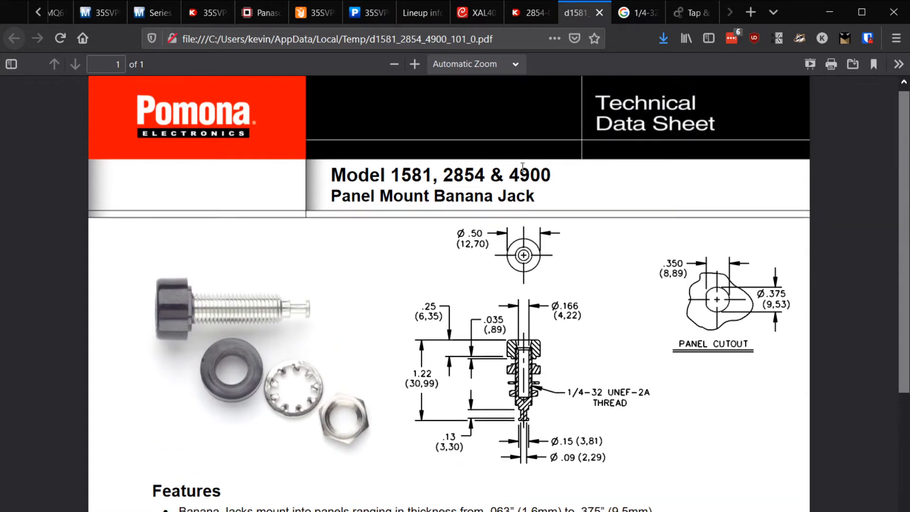
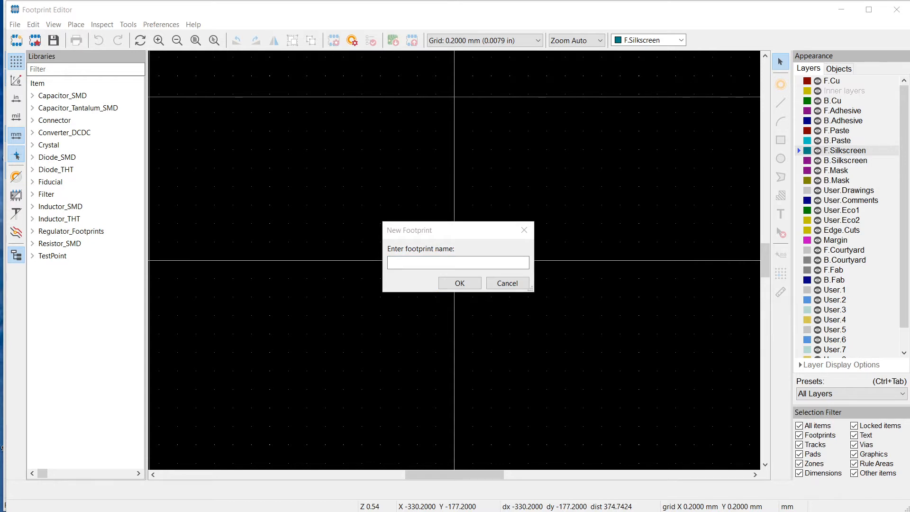
Create a new footprint named BANANA_JACK_PANEL_MOUNT
left_click(405, 262)
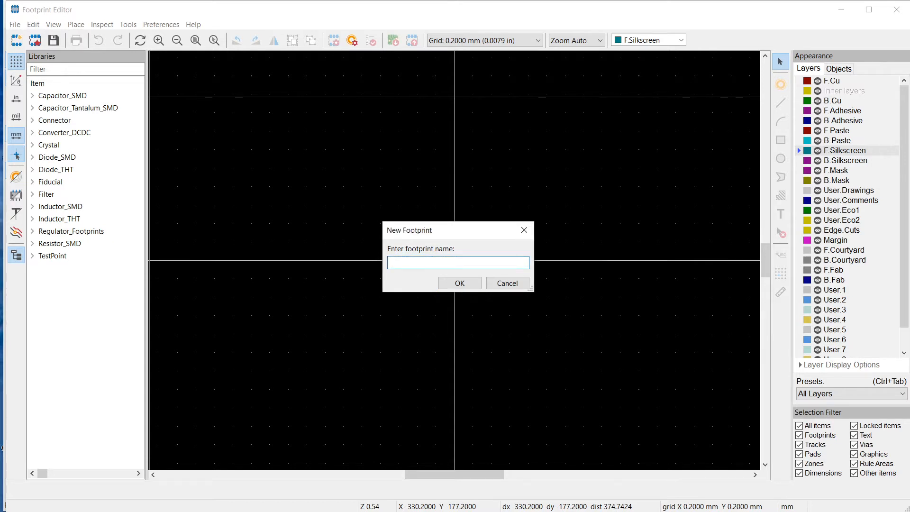
type("BANANA_JACK_PANEL_MOUNT")
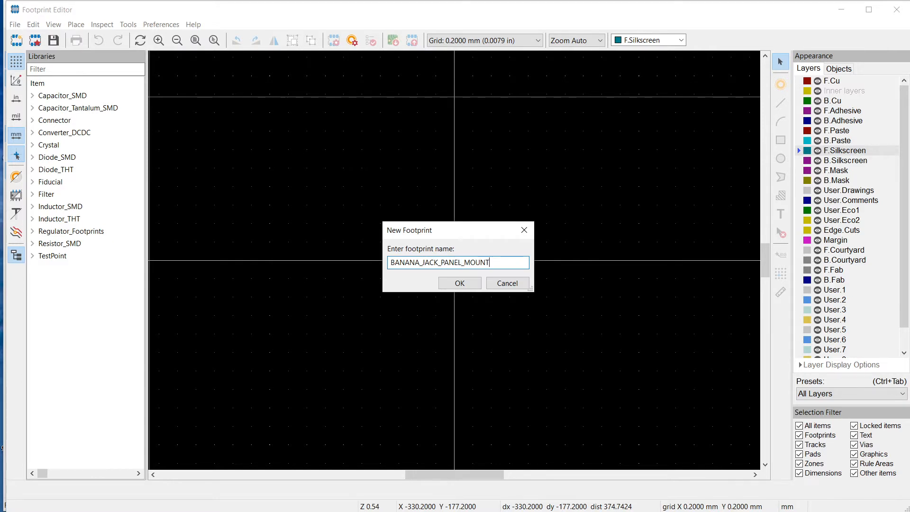
key("Return")
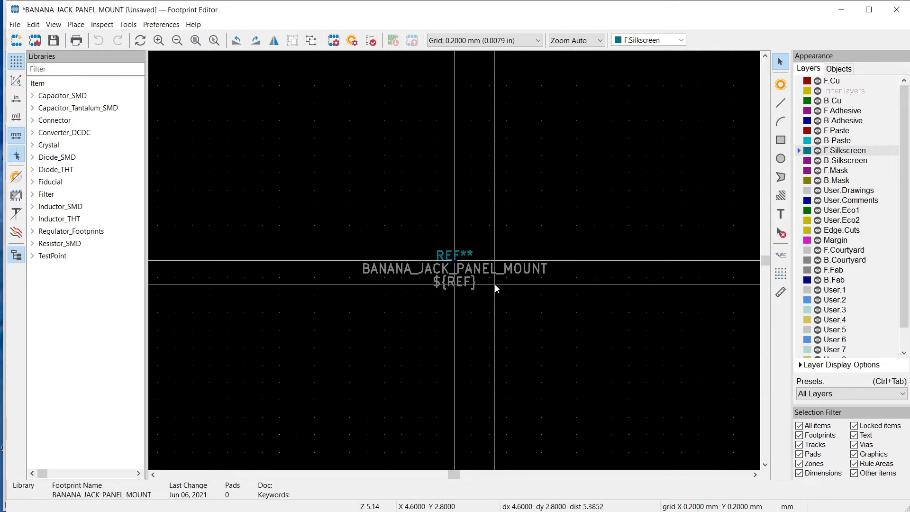
Examine the footprint's default text items and the F.Silkscreen, F.Cu, F.Courtyard and F.Fab layers they can use
left_click(449, 254)
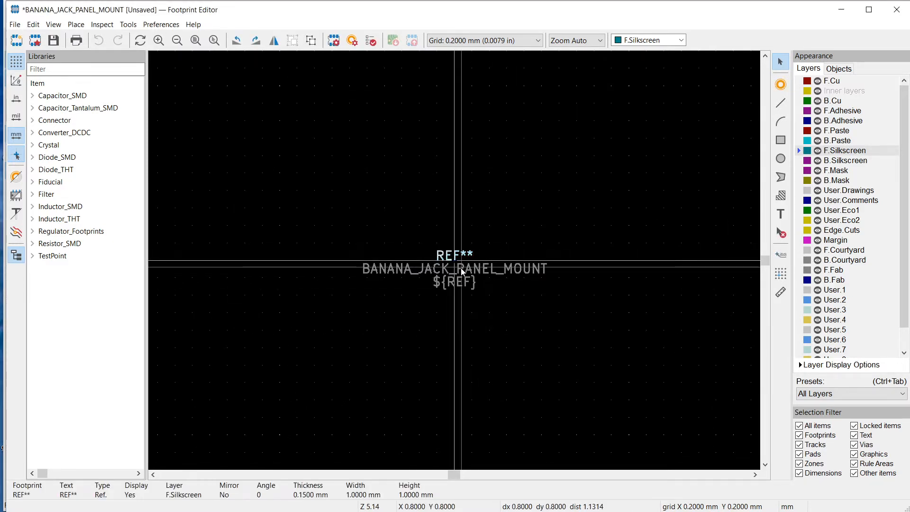
left_click(461, 267)
left_click(557, 325)
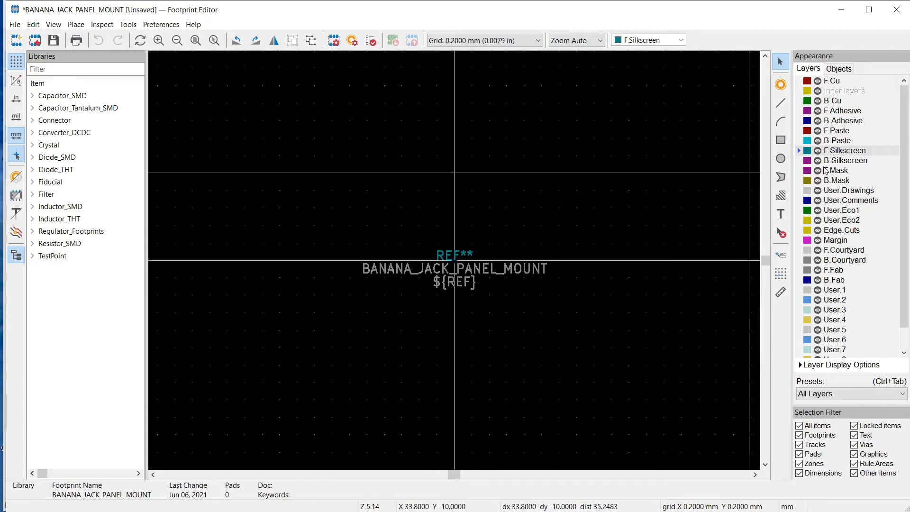
left_click(843, 251)
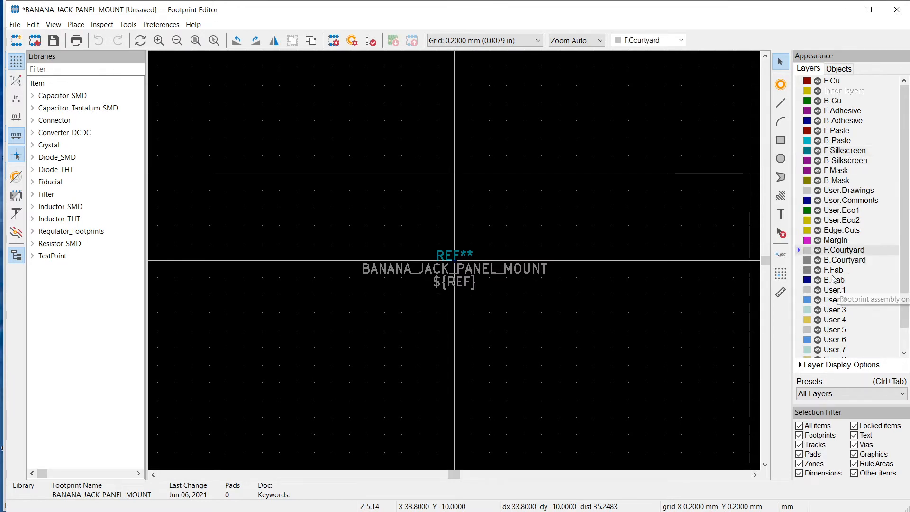
left_click(832, 269)
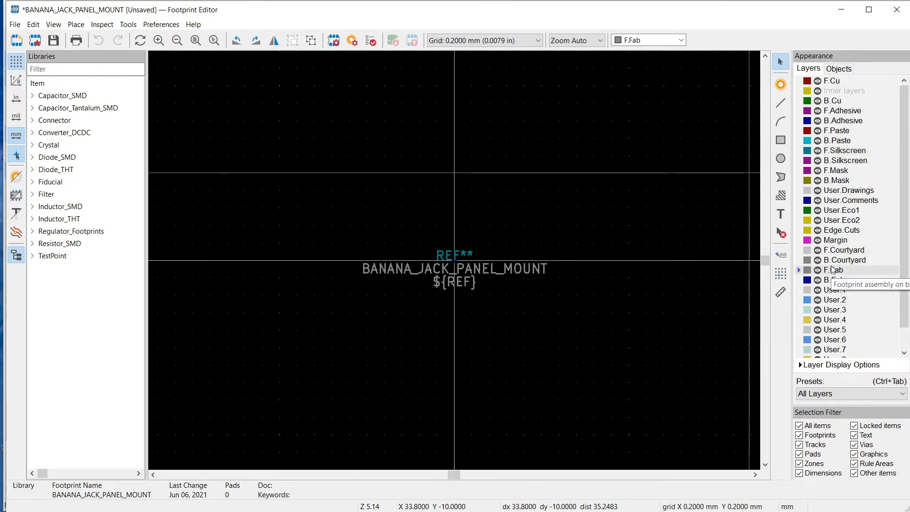
left_click(830, 81)
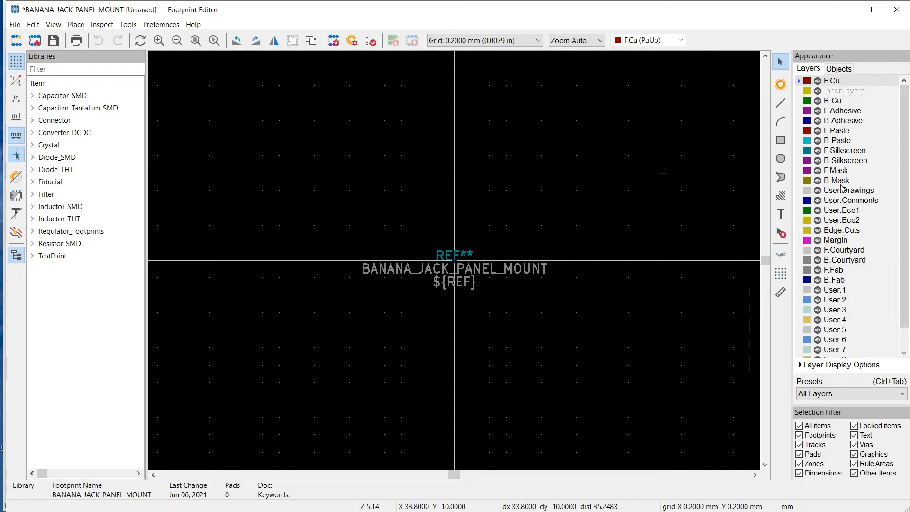
left_click(835, 150)
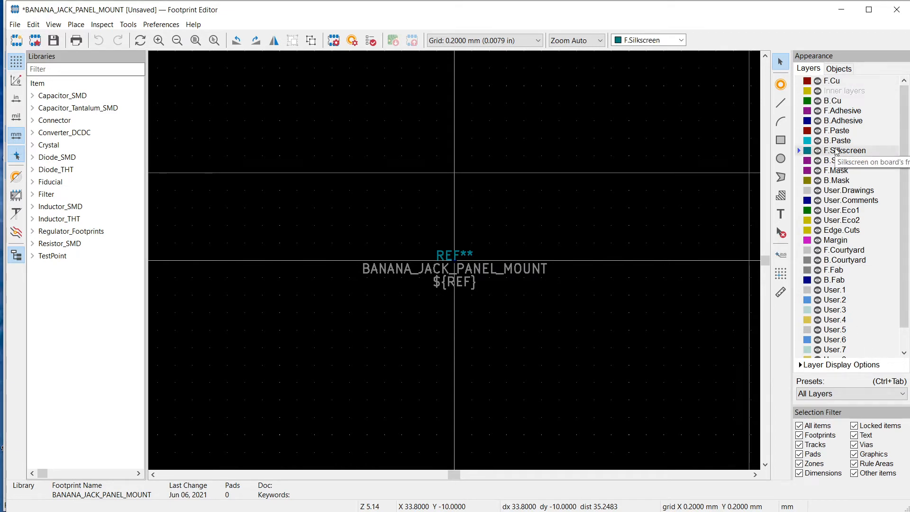
left_click(453, 256)
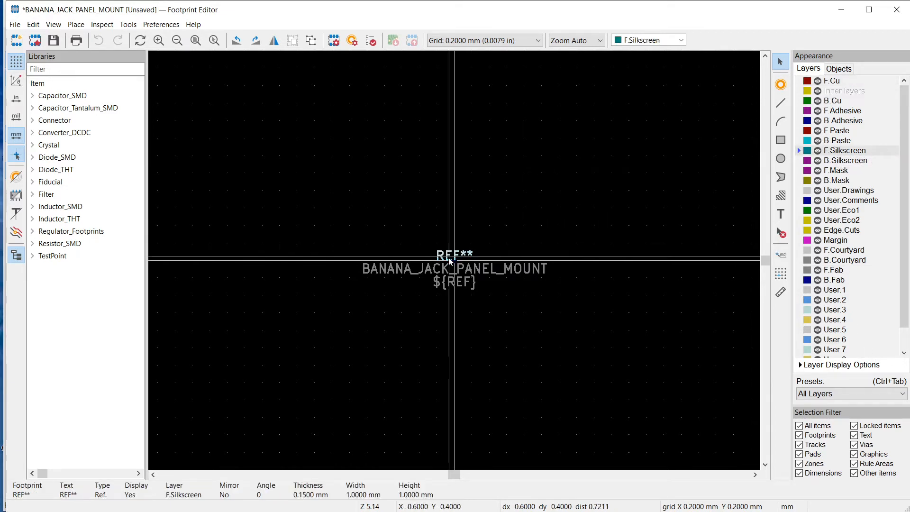
left_click(848, 251)
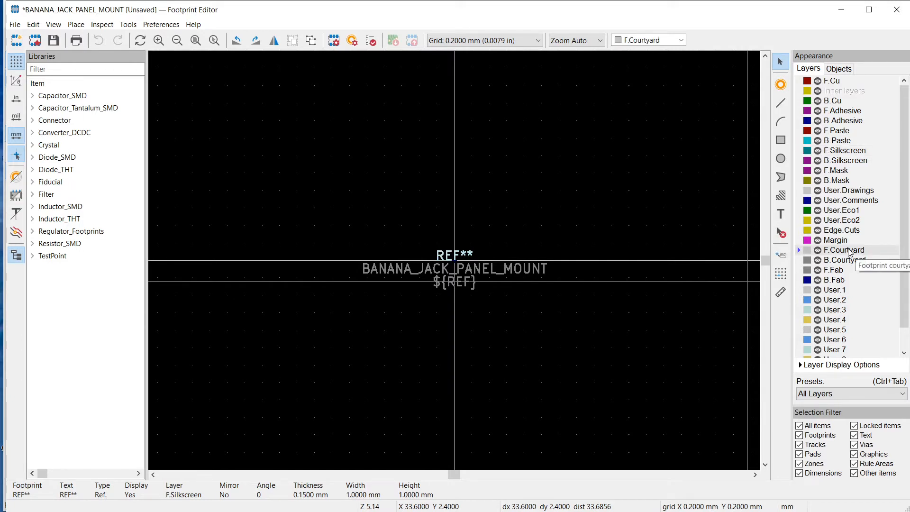
left_click(835, 270)
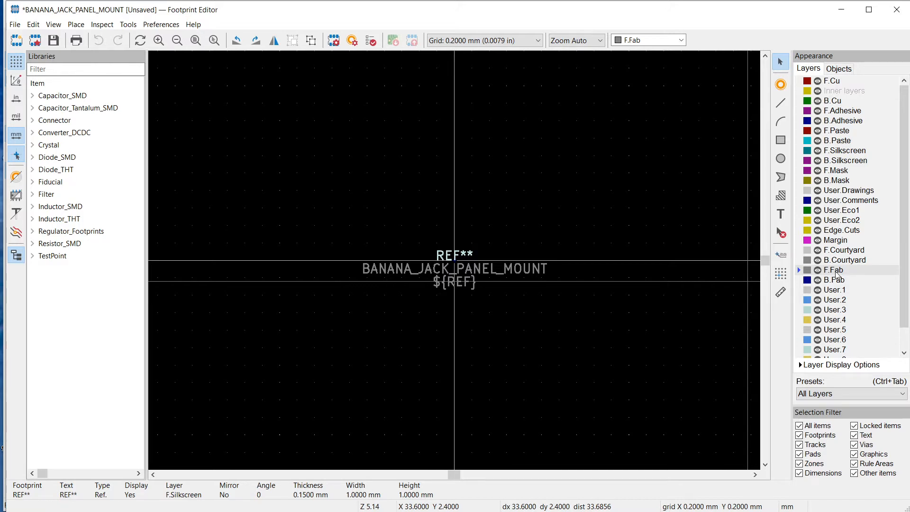
left_click(841, 151)
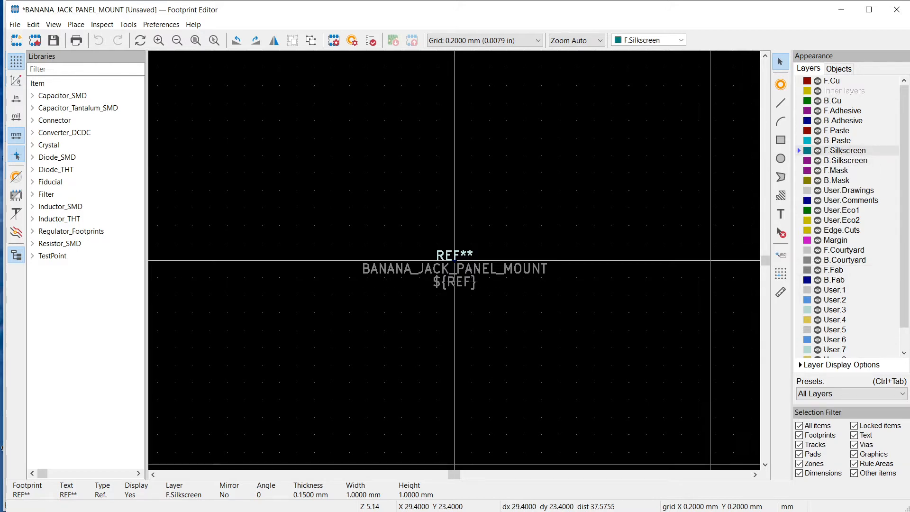
left_click(833, 270)
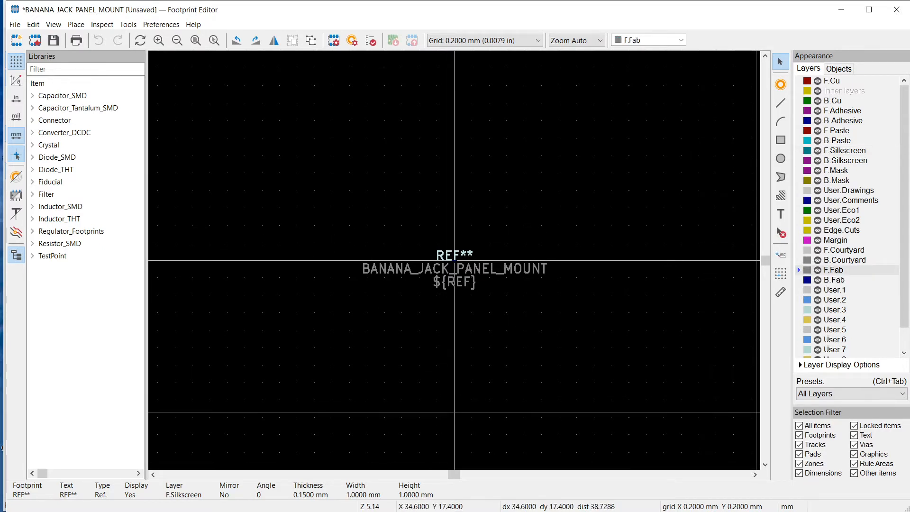
Place a through-hole pad at the footprint origin and switch the editor units to inches
left_click(781, 84)
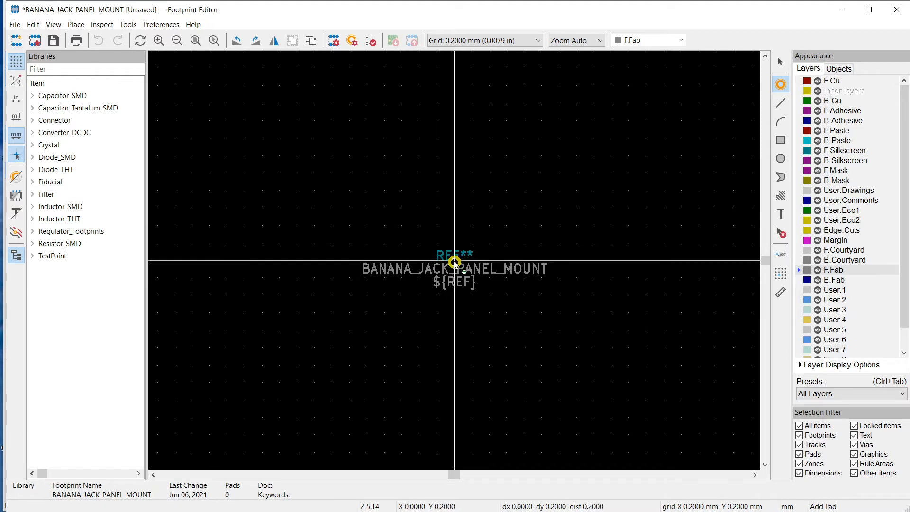
key("Escape")
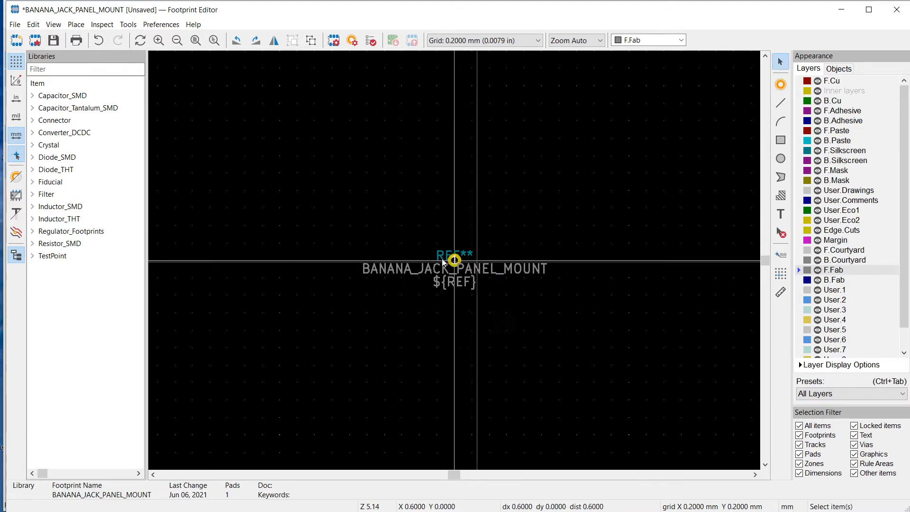
double_click(453, 260)
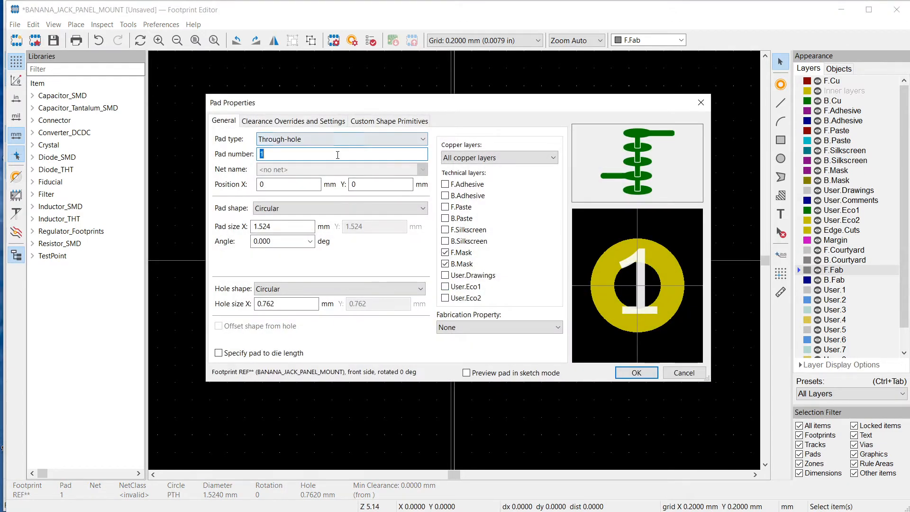
left_click(635, 372)
left_click(16, 98)
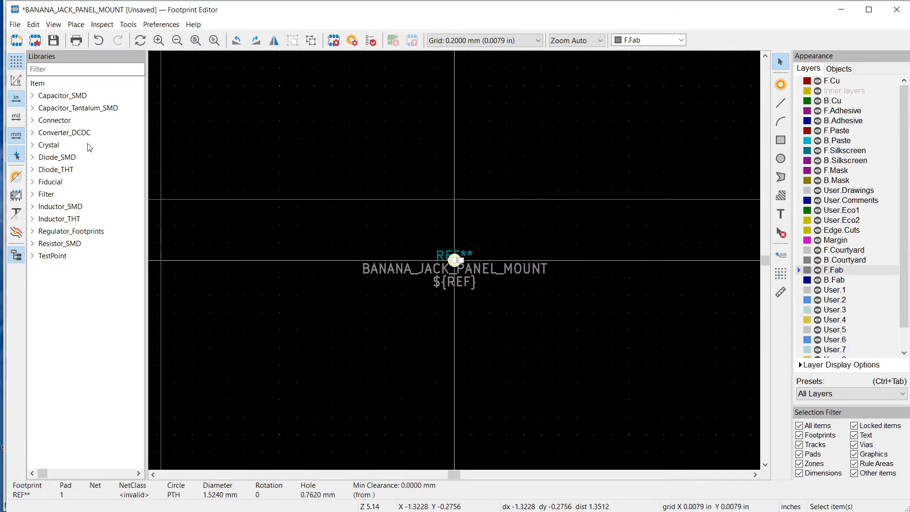
Set the circular pad's size to 0.5 in and its hole size to 0.266 in in the pad properties
double_click(454, 260)
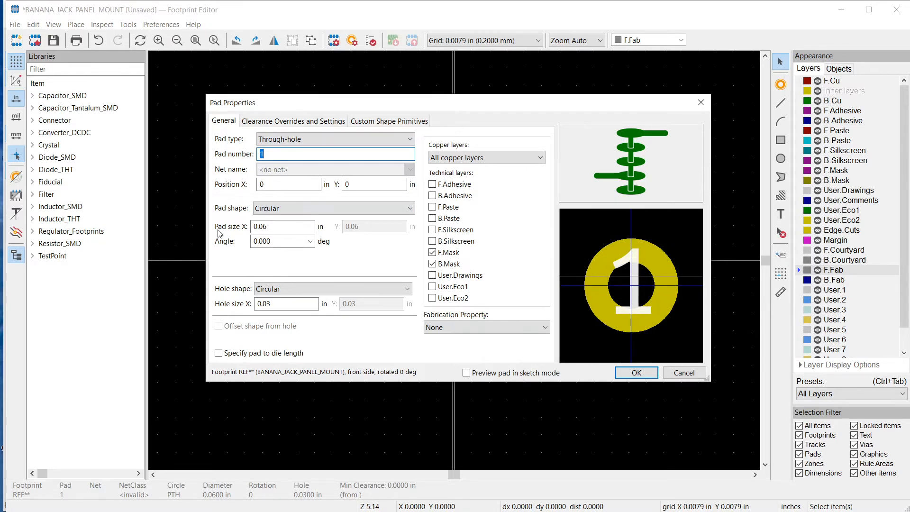
left_click(274, 229)
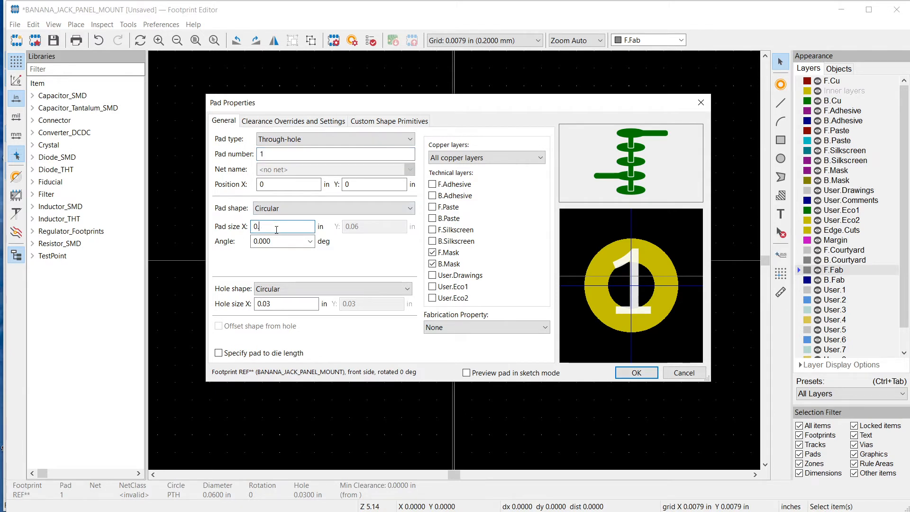
type("5")
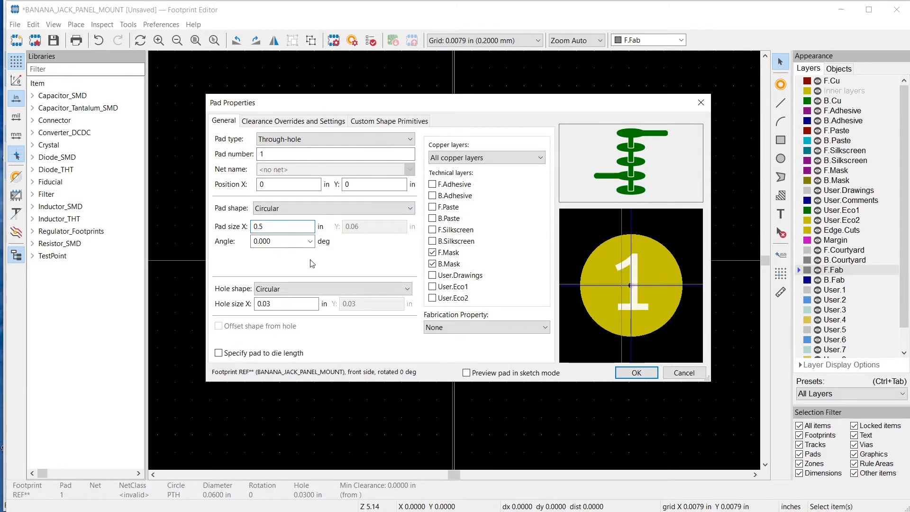
left_click(284, 304)
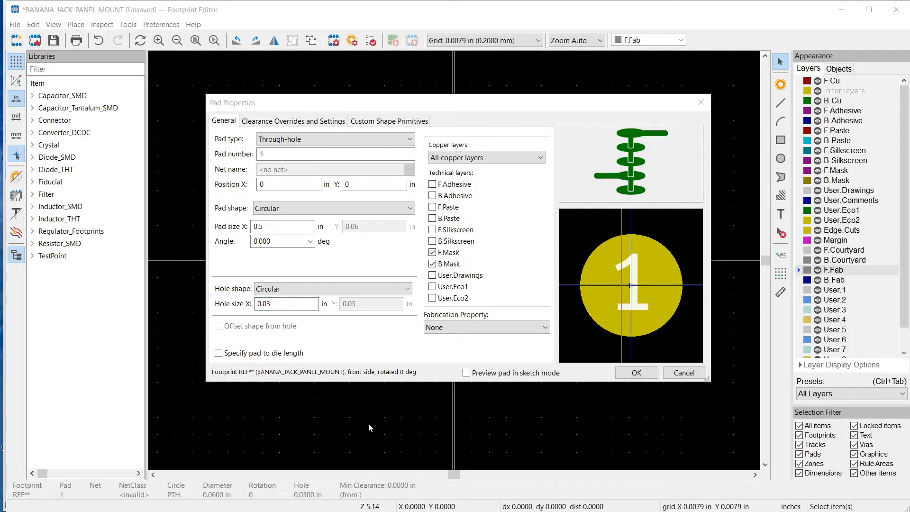
left_click(285, 304)
type("28")
Set the pad's connection to copper zones to Solid and apply the pad properties
left_click(292, 121)
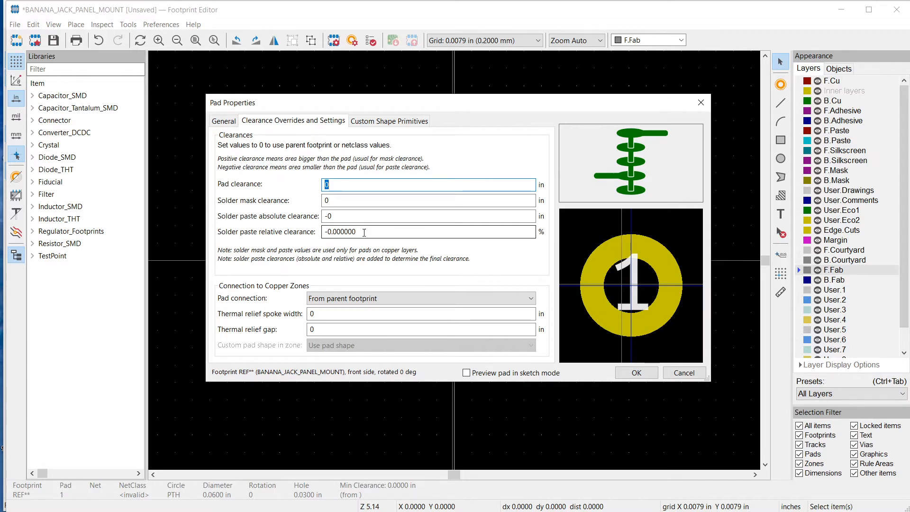
left_click(362, 301)
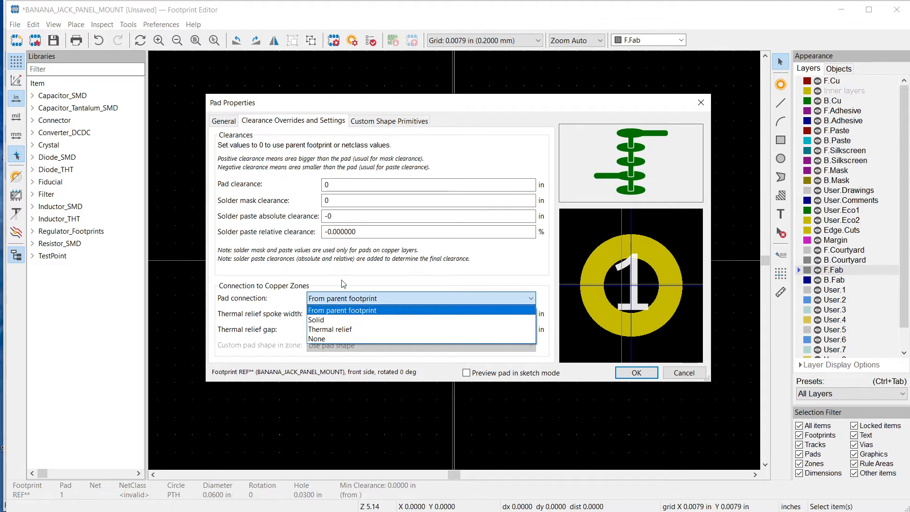
left_click(340, 262)
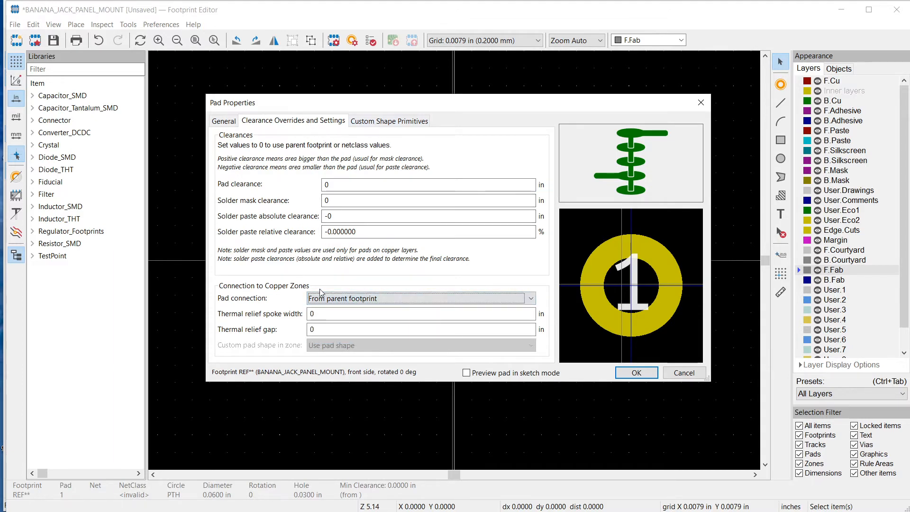
left_click(396, 305)
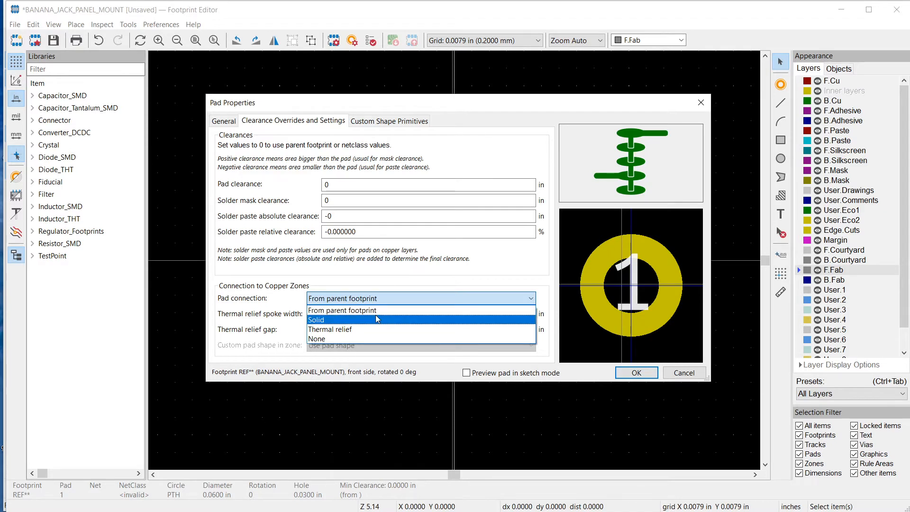
left_click(339, 322)
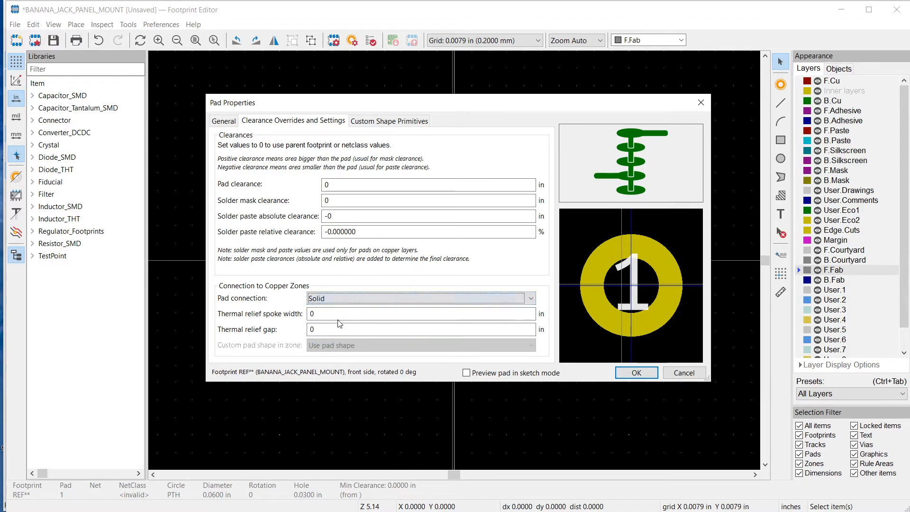
left_click(493, 365)
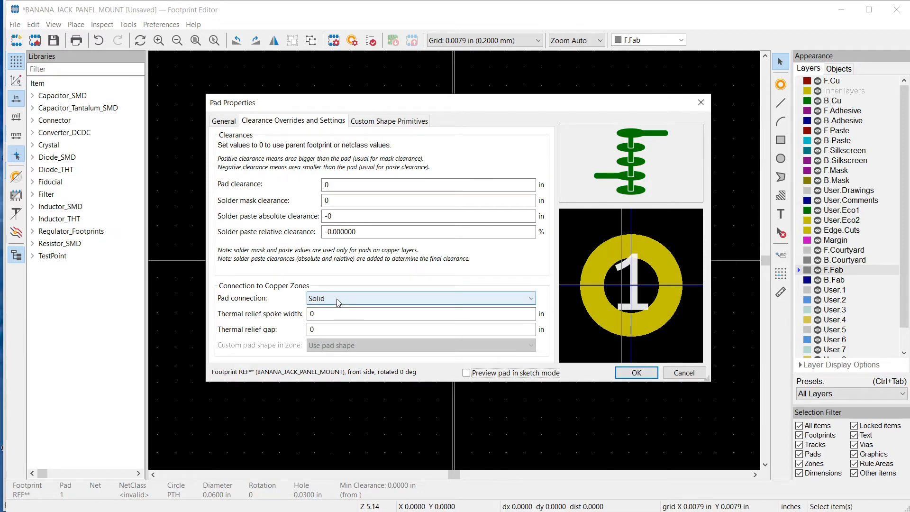
left_click(390, 121)
left_click(278, 121)
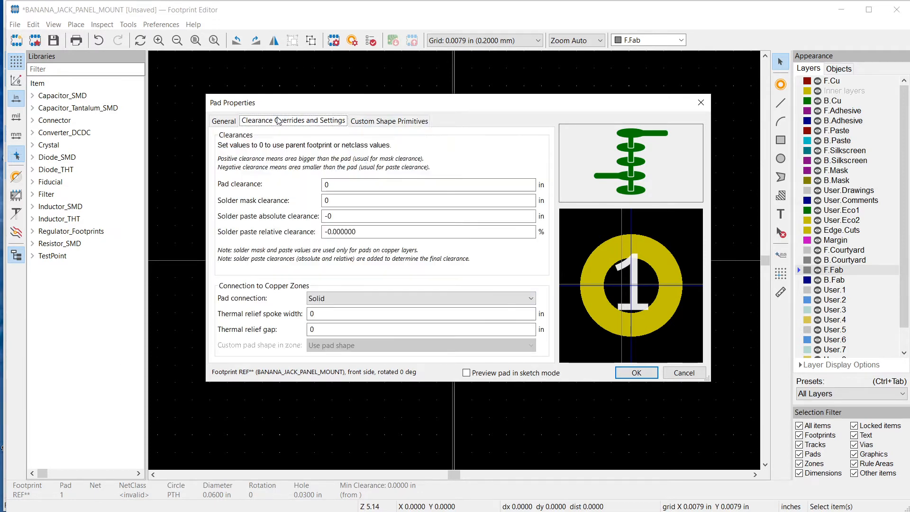
left_click(228, 123)
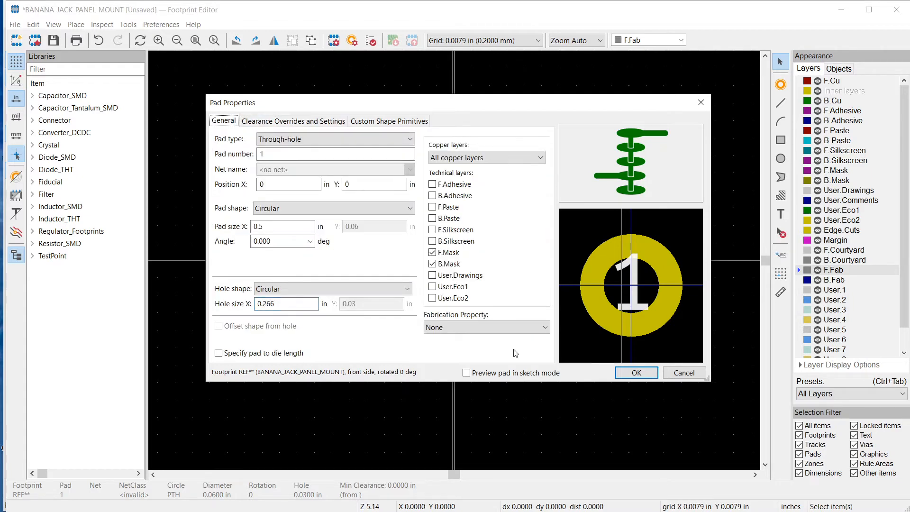
left_click(636, 373)
Move the REF** text about 0.29 in above the origin, clear of the pad, and centre the BANANA_JACK_PANEL_MOUNT value text on the pad
left_click(844, 150)
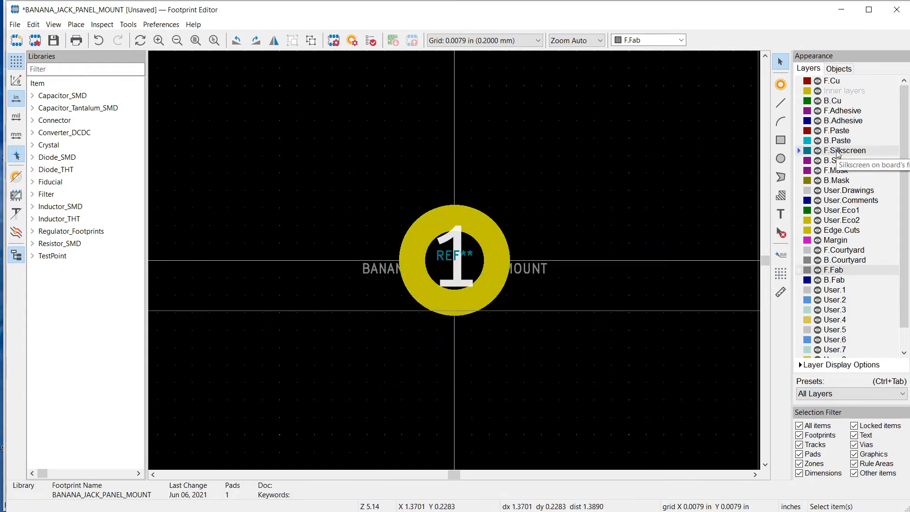
left_click(444, 258)
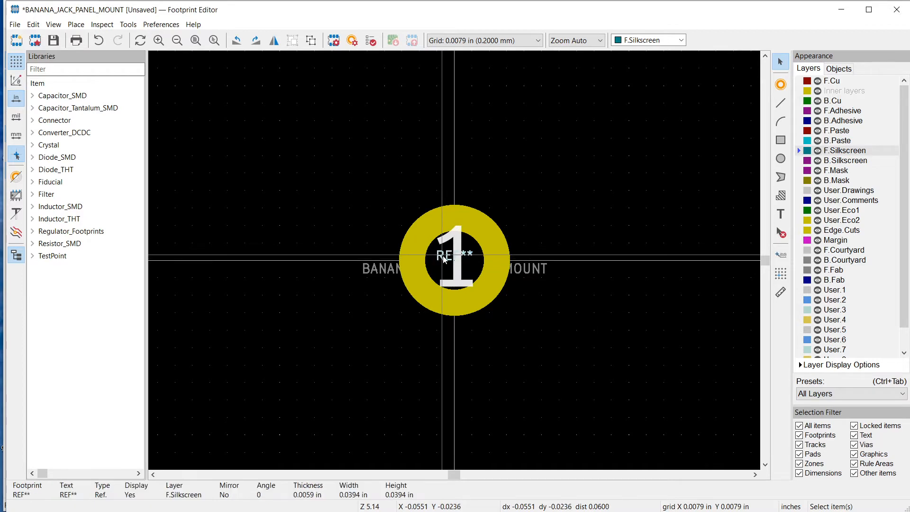
key("m")
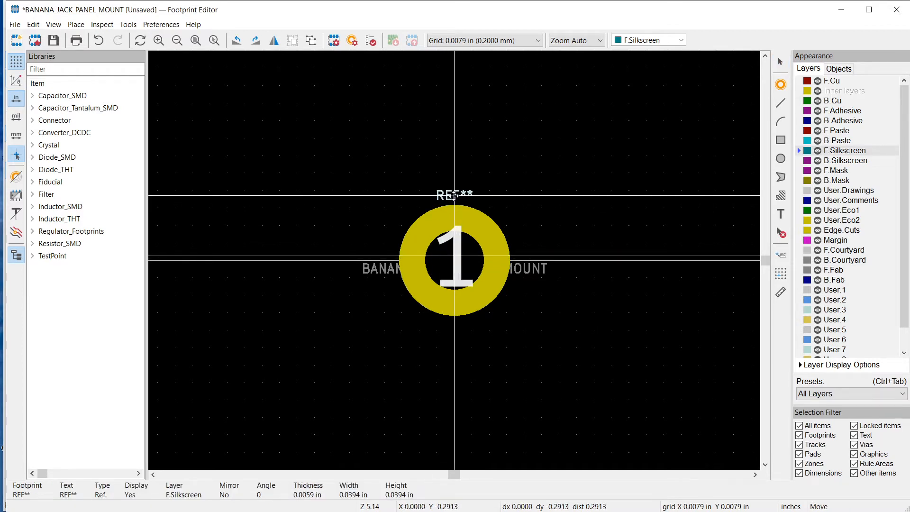
left_click(454, 196)
left_click(524, 268)
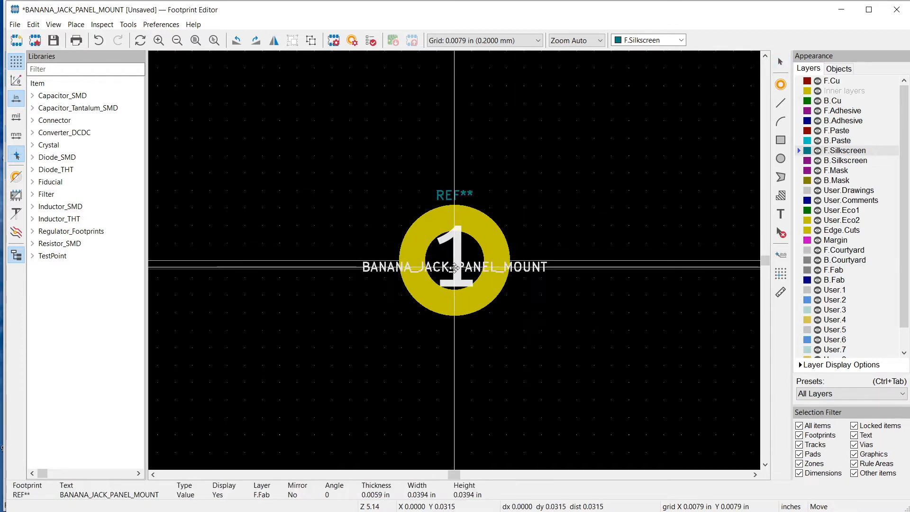
key("m")
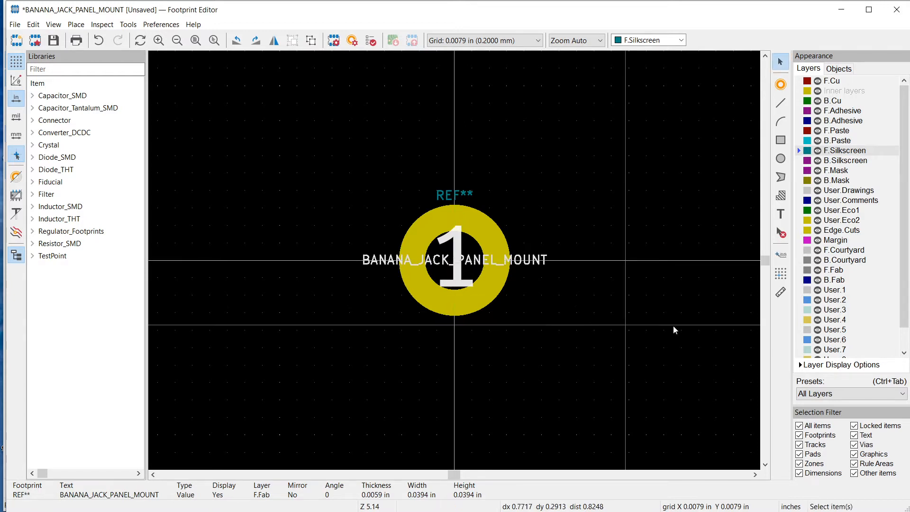
Drop the BANANA_JACK_PANEL_MOUNT value text well below the pad and move the ${REF} text to about 0.04 in above the origin
left_click(458, 415)
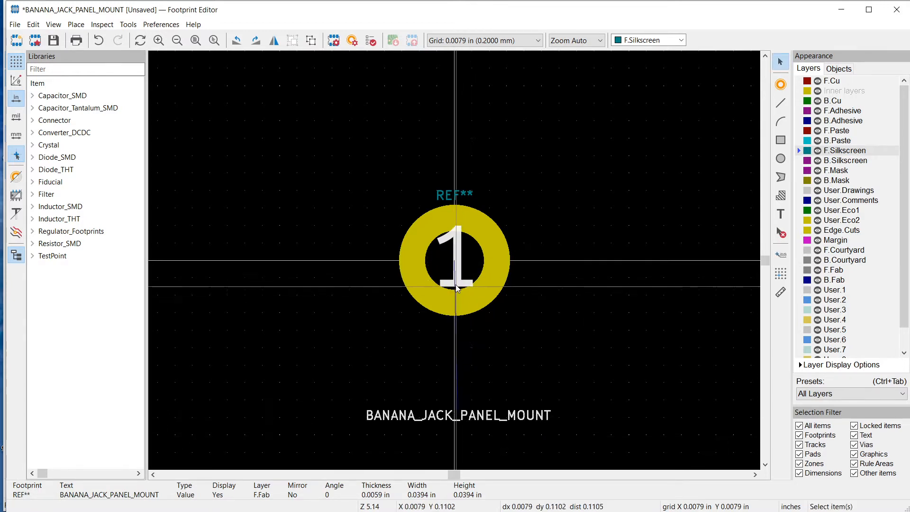
left_click(456, 268)
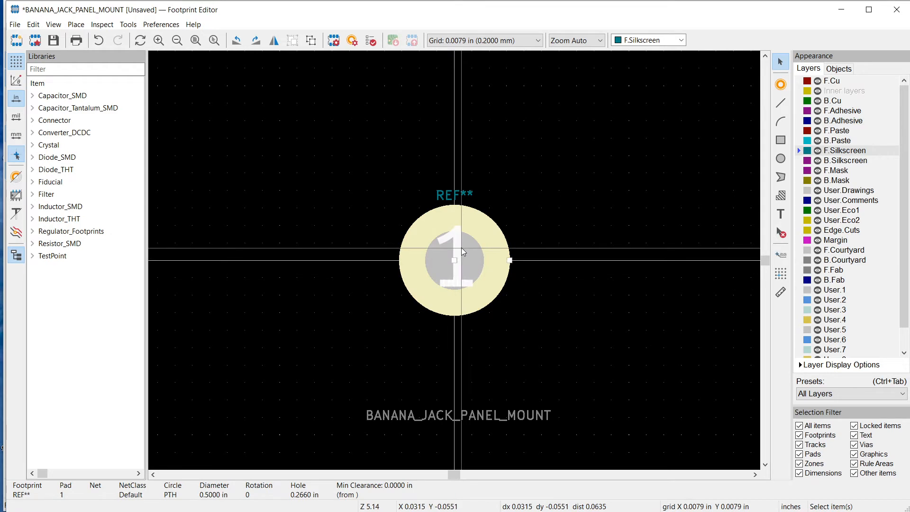
left_click(456, 284)
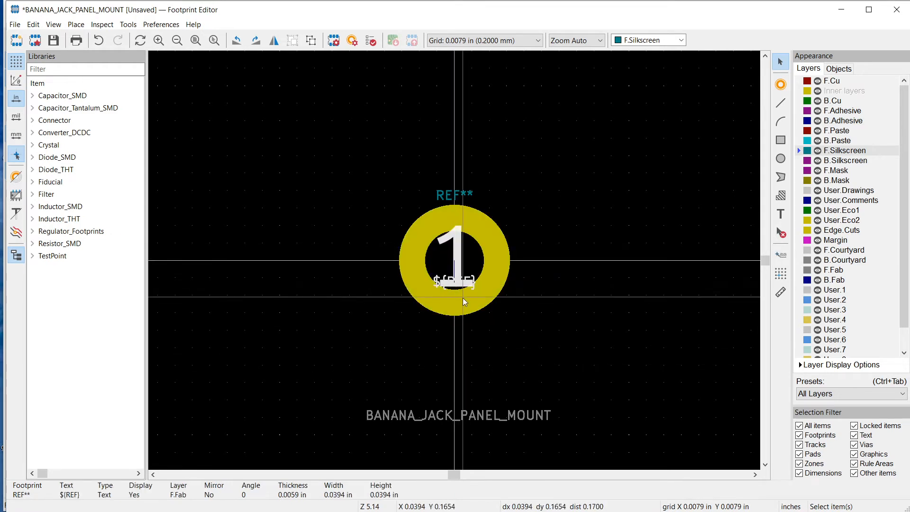
key("m")
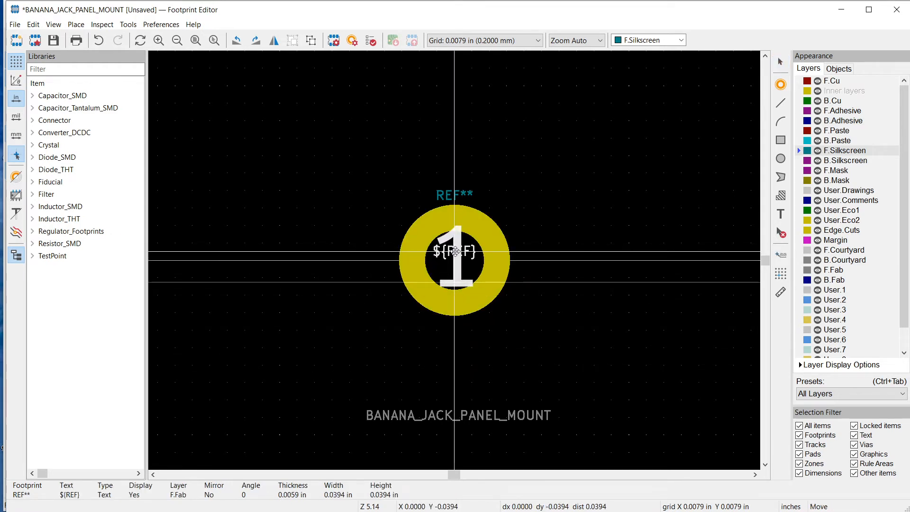
left_click(455, 250)
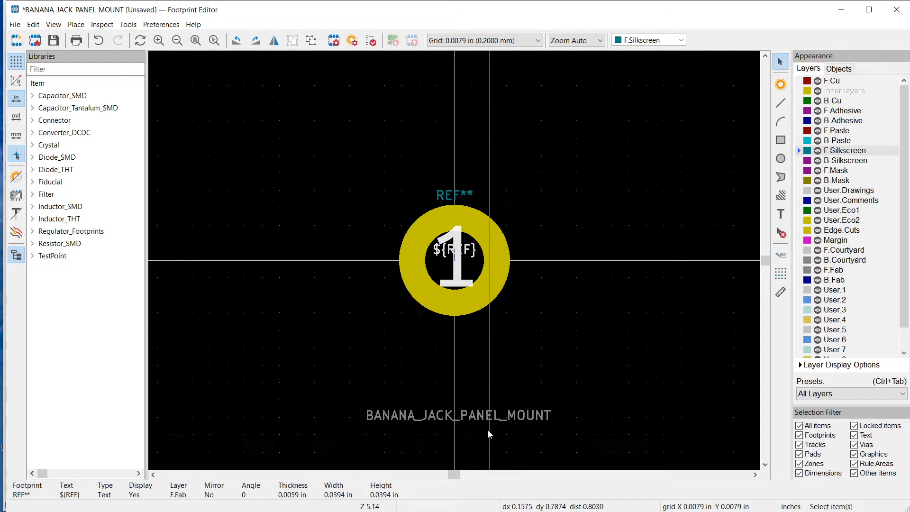
Move the BANANA_JACK_PANEL_MOUNT value text onto the pad, just below the origin and under the ${REF} text
left_click(488, 416)
key("m")
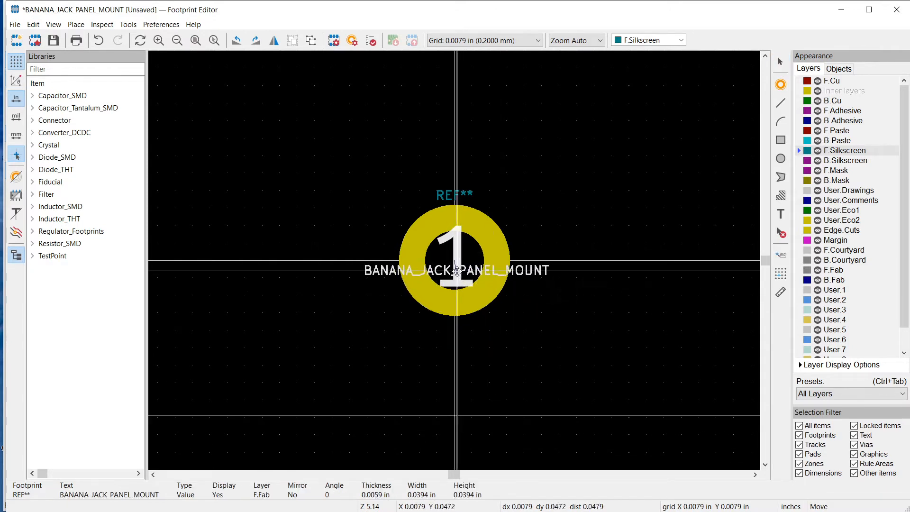
left_click(456, 267)
left_click(552, 379)
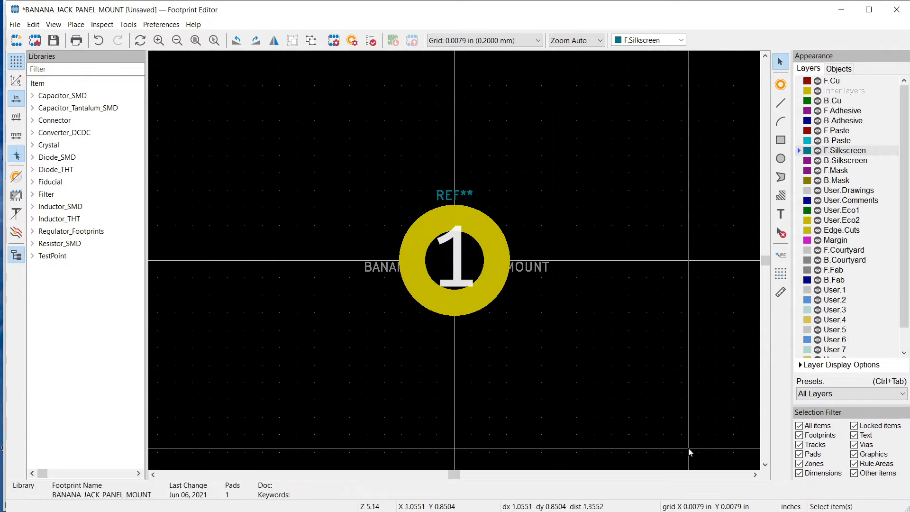
Draw a circle of 0.3 in radius around the pad on the F.Courtyard layer, centred on the origin, using a 0.1 in grid
left_click(830, 250)
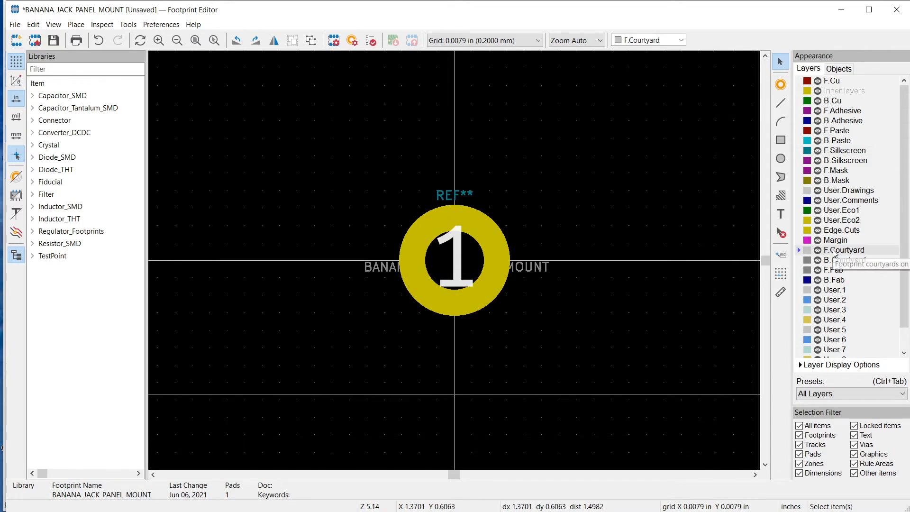
left_click(783, 161)
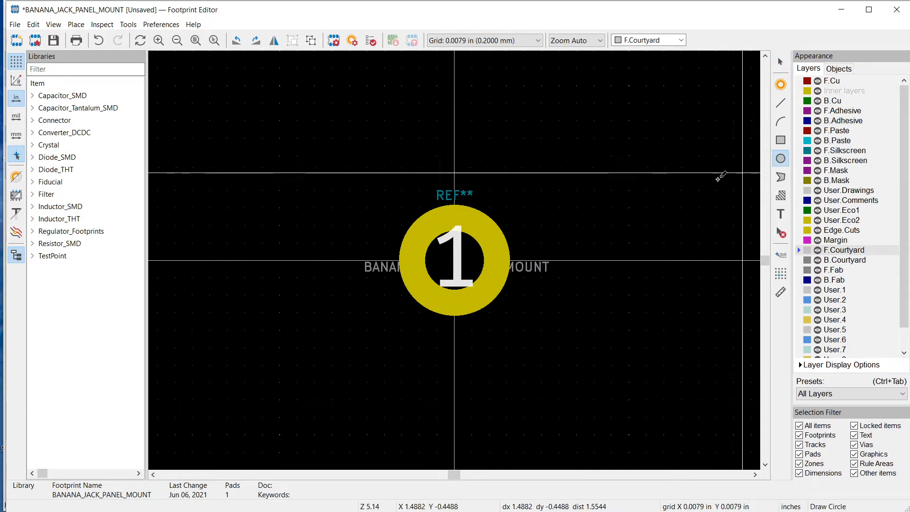
left_click(454, 260)
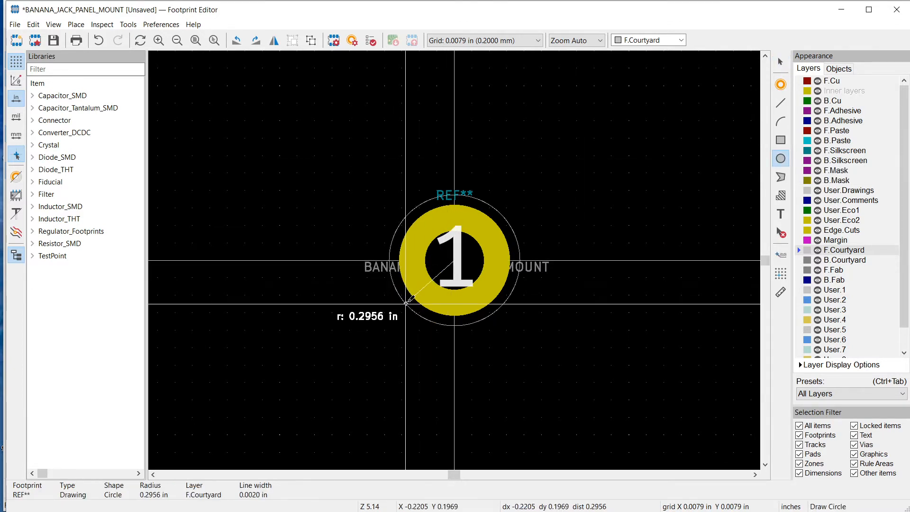
right_click(388, 260)
mouse_move(416, 301)
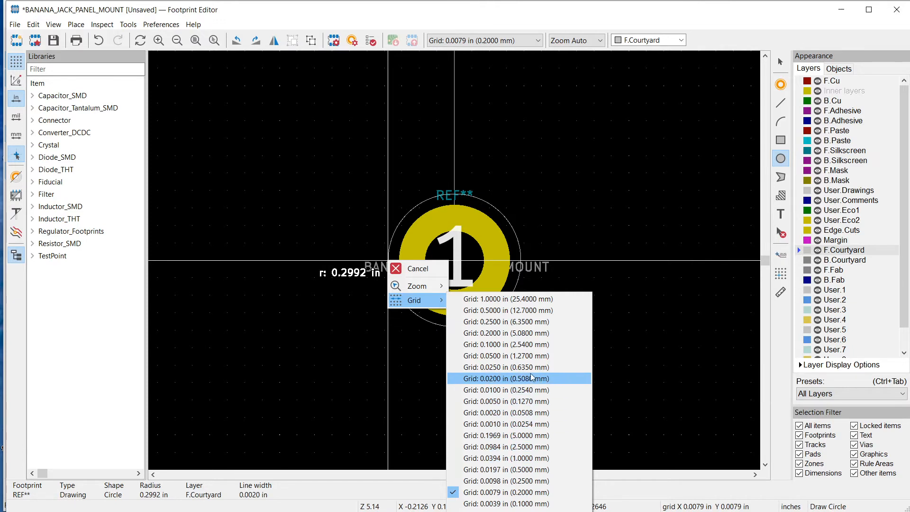
left_click(530, 343)
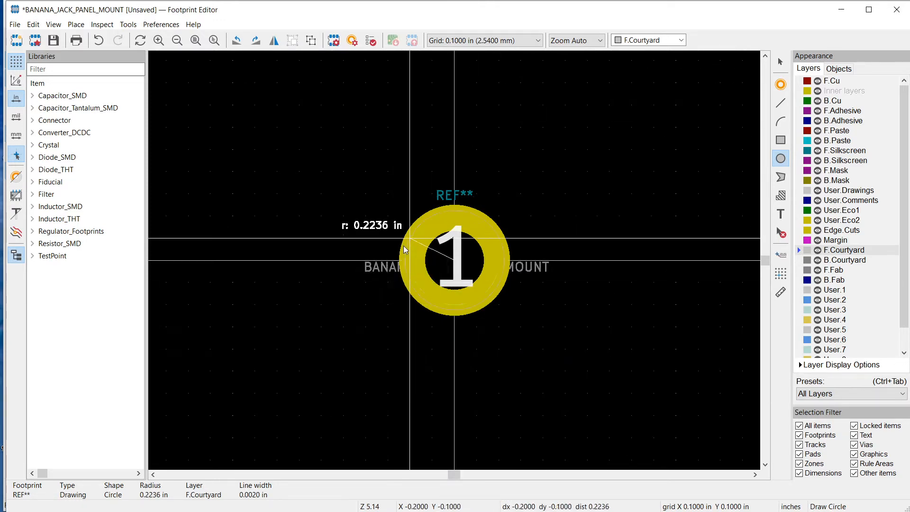
left_click(388, 260)
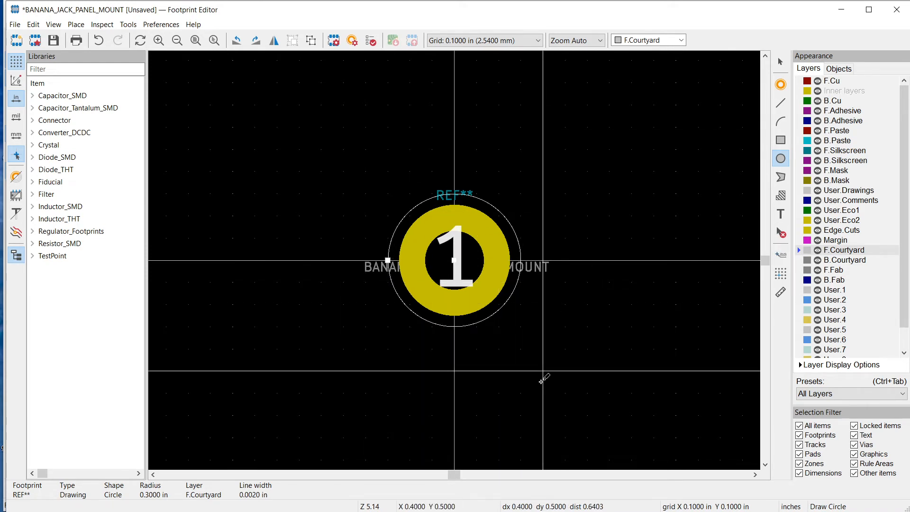
key("Escape")
Save the footprint as BANANA_JACK_PANEL_MOUNT in the Regulator_Footprints library
key("ctrl+s")
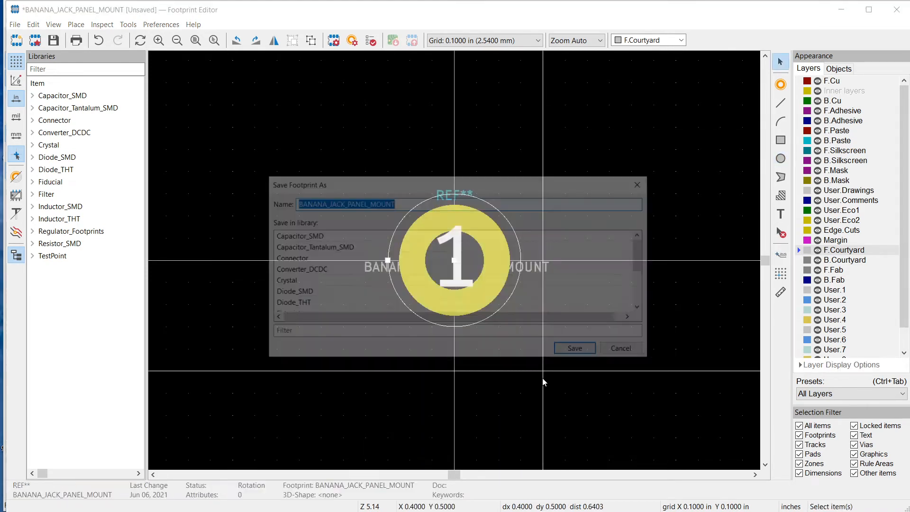
scroll(374, 253, "down", 3)
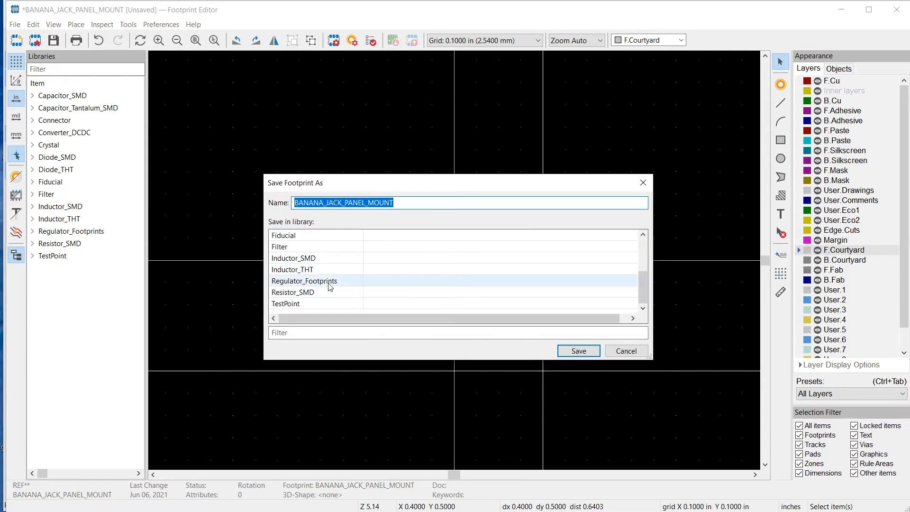
scroll(331, 287, "up", 1)
scroll(331, 287, "up", 1)
scroll(331, 284, "down", 3)
double_click(334, 281)
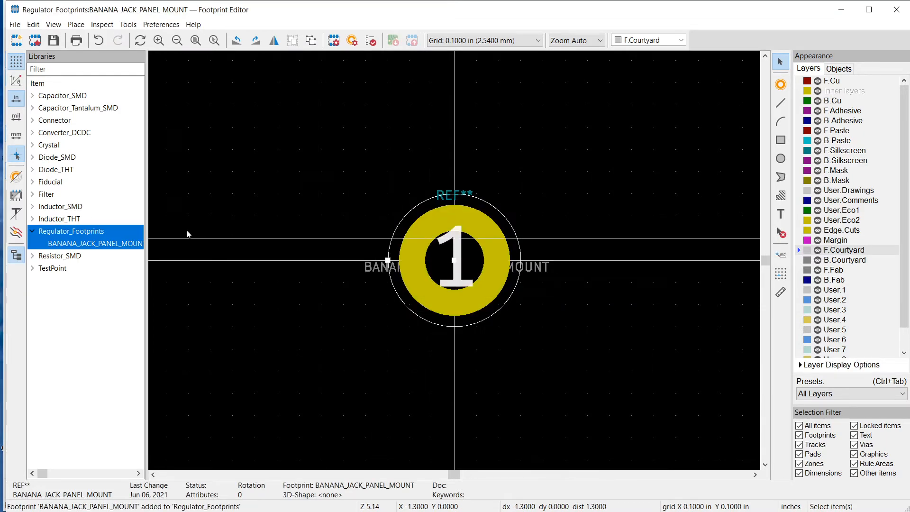
Switch to the LMQ61460_2_2MHz schematic in the Schematic Editor and open its footprint assignment
key("alt+Tab")
key("alt+Tab")
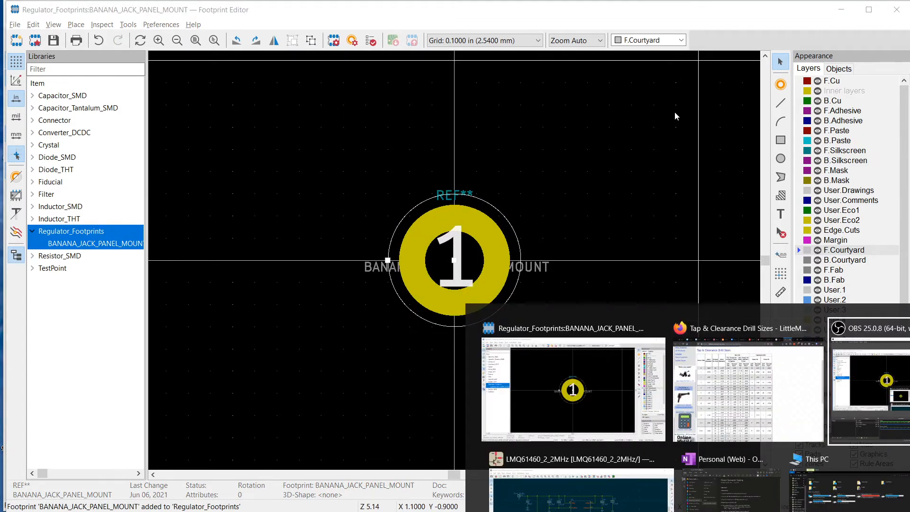
left_click(578, 488)
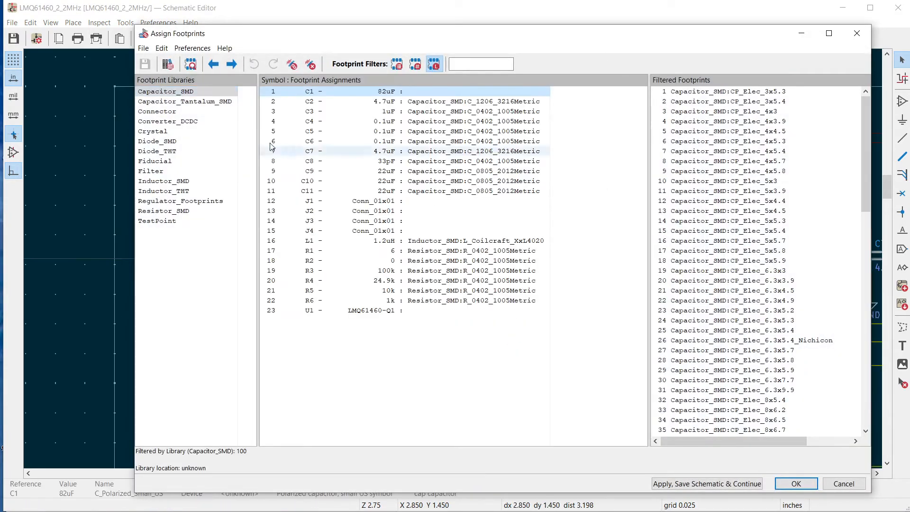
Assign the Regulator_Footprints:BANANA_JACK_PANEL_MOUNT footprint to connectors J1 through J4 and save the schematic
left_click(354, 201)
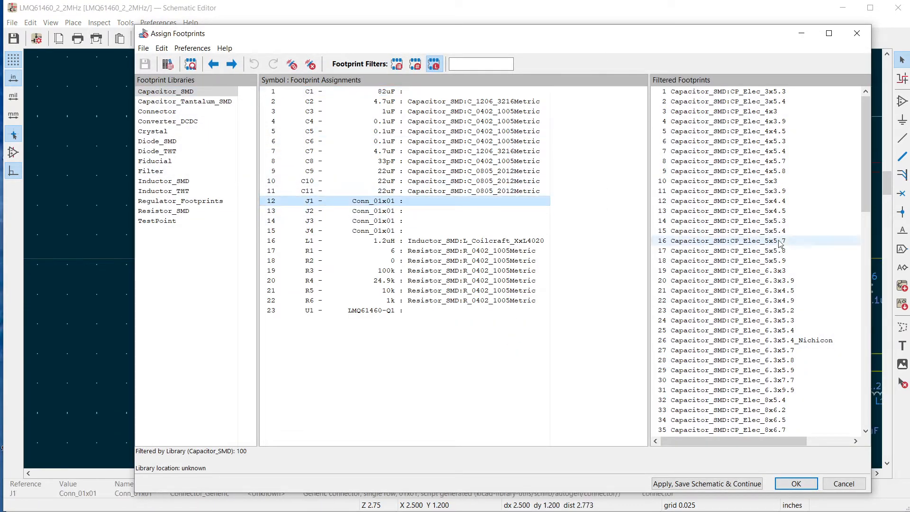
left_click(180, 201)
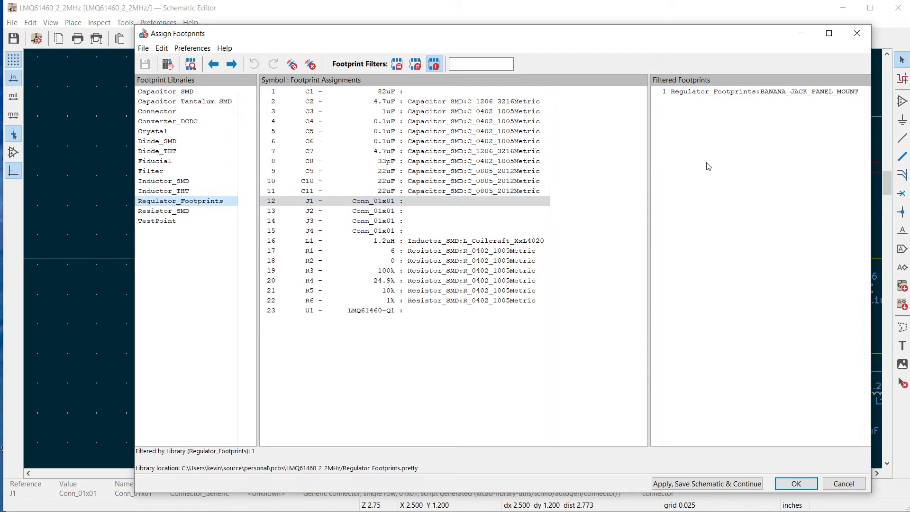
left_click(722, 93)
double_click(722, 92)
double_click(722, 93)
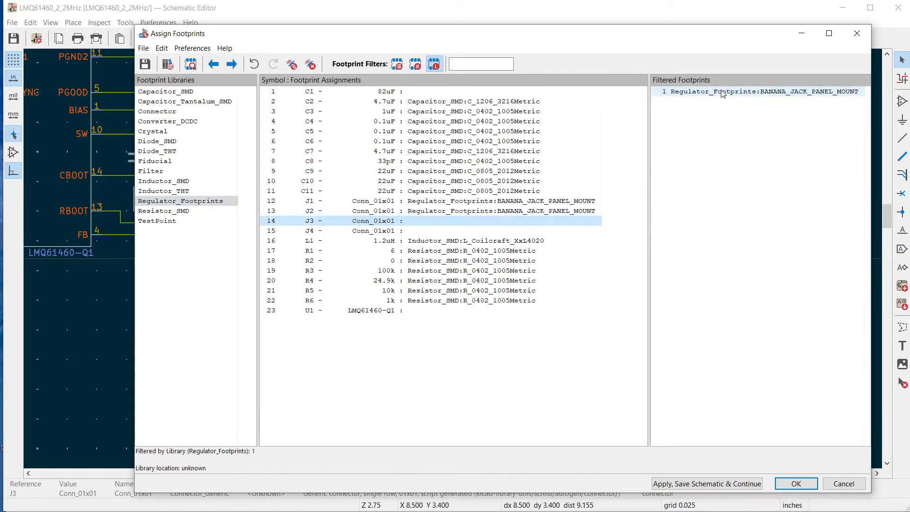
double_click(723, 92)
double_click(723, 92)
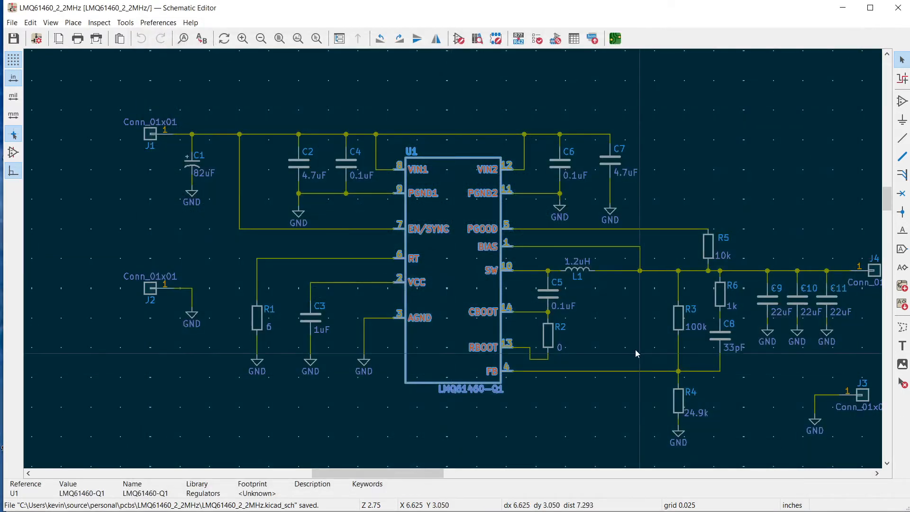
key("ctrl+s")
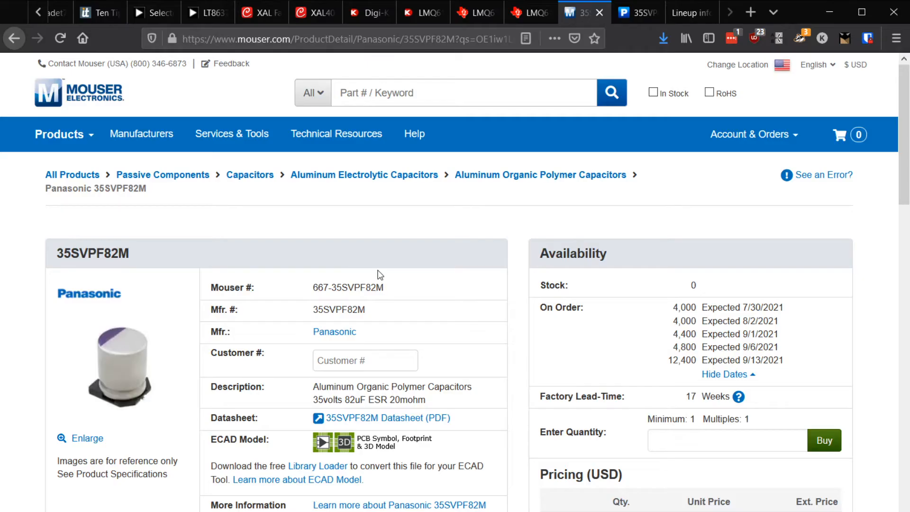
Review the Mouser product page for the Panasonic 35SVPF82M capacitor in the browser and open its PDF datasheet
scroll(378, 269, "down", 2)
scroll(380, 273, "down", 2)
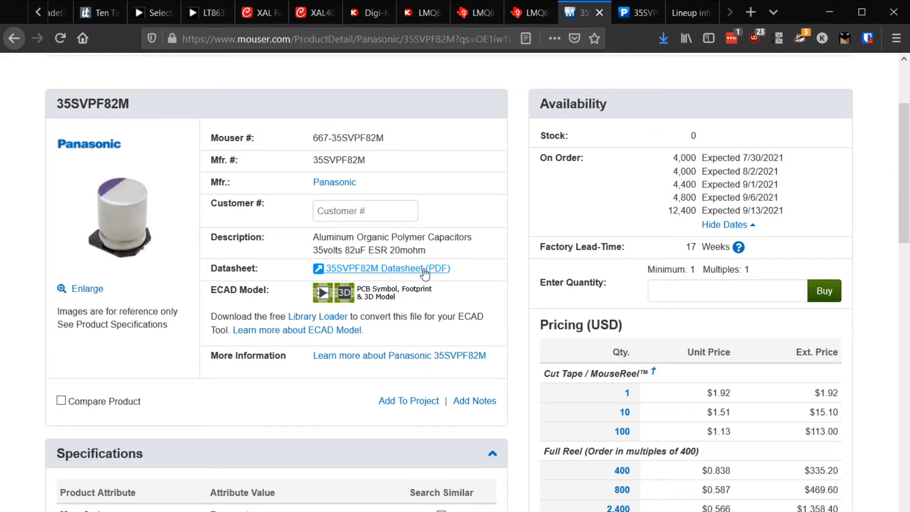
scroll(399, 272, "up", 4)
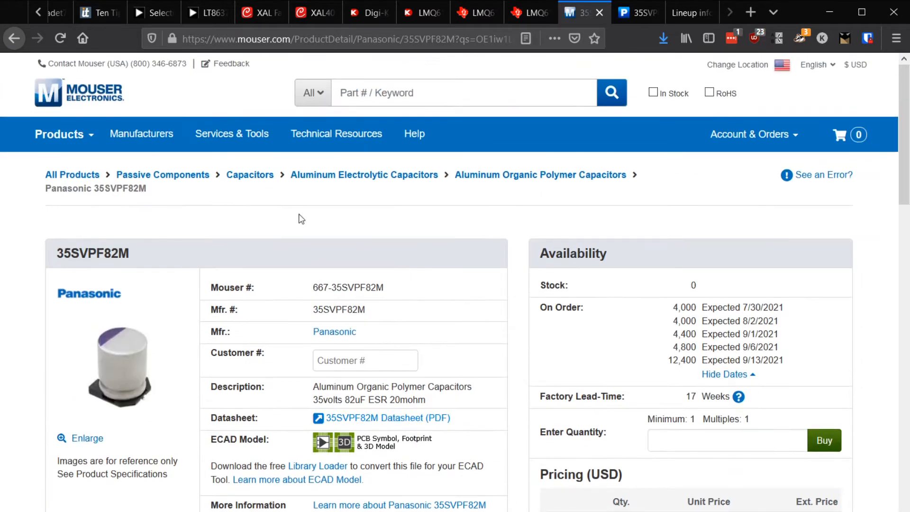
scroll(352, 479, "down", 4)
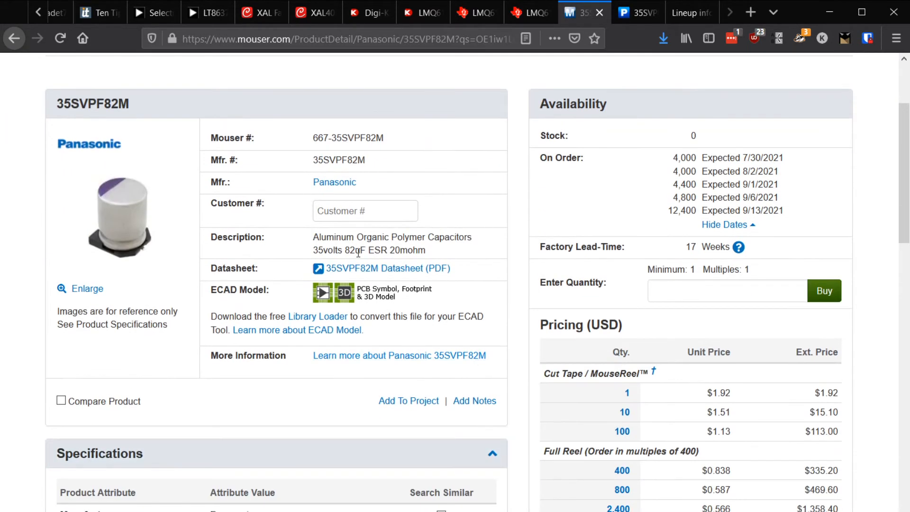
left_click(365, 275)
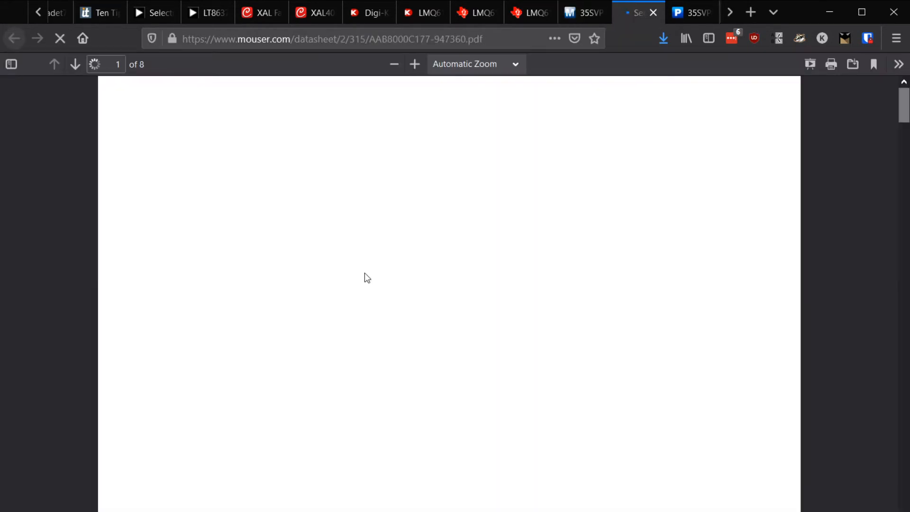
Examine the SVPF series datasheet for the 35SVPF82M's size code, package dimensions and any land pattern
scroll(394, 309, "down", 5)
scroll(561, 373, "down", 20)
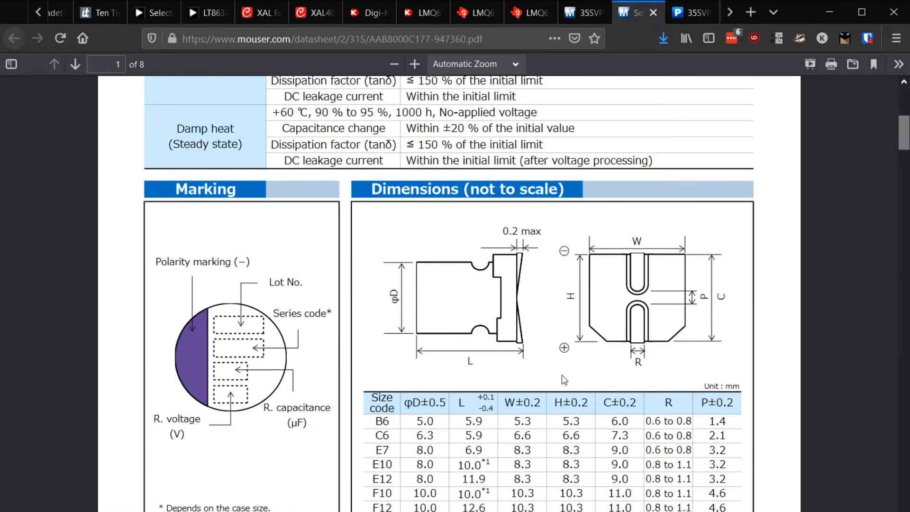
scroll(562, 375, "down", 20)
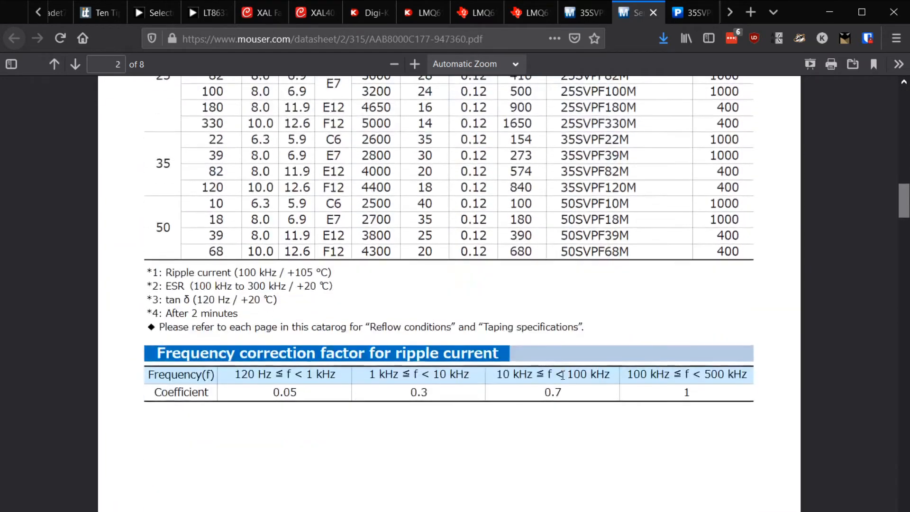
scroll(566, 383, "up", 20)
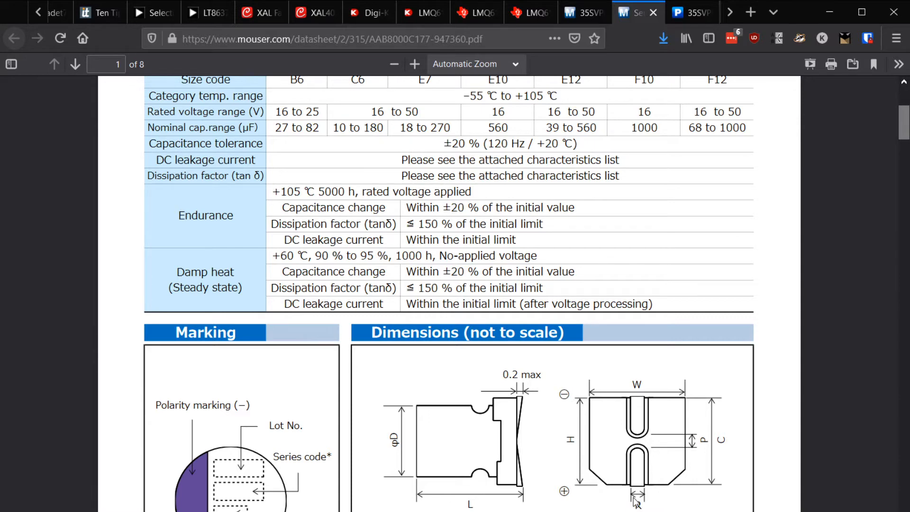
scroll(653, 478, "up", 3)
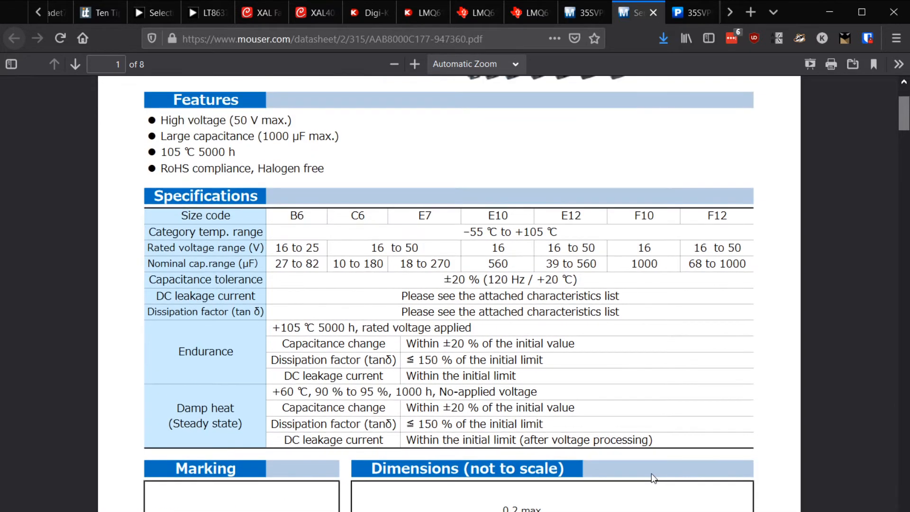
scroll(653, 479, "up", 3)
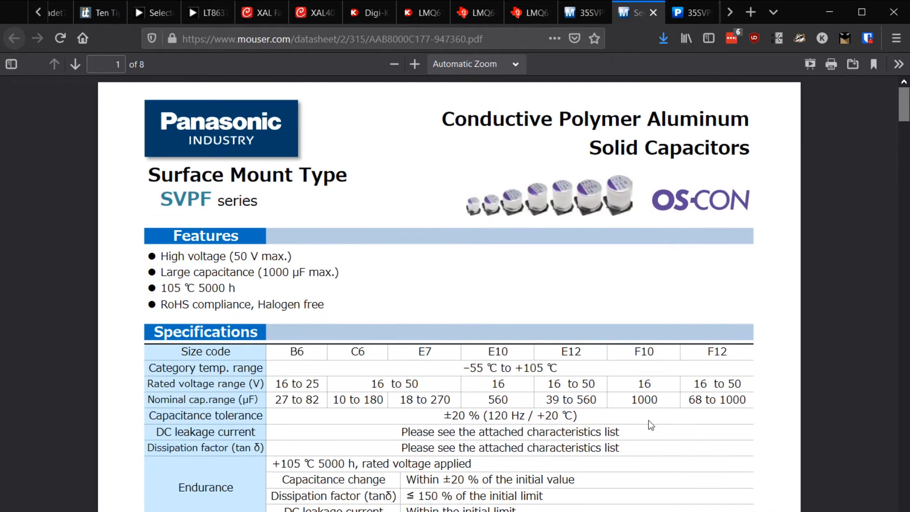
scroll(638, 16, "down", 1)
Open Panasonic's 35SVPF82M product page and look through its documents for the recommended land pattern dimensions
left_click(636, 13)
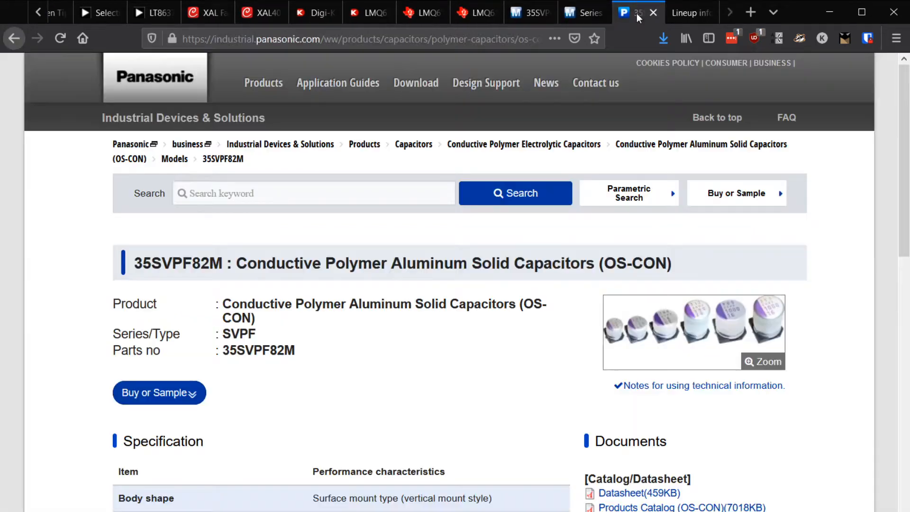
scroll(505, 484, "down", 3)
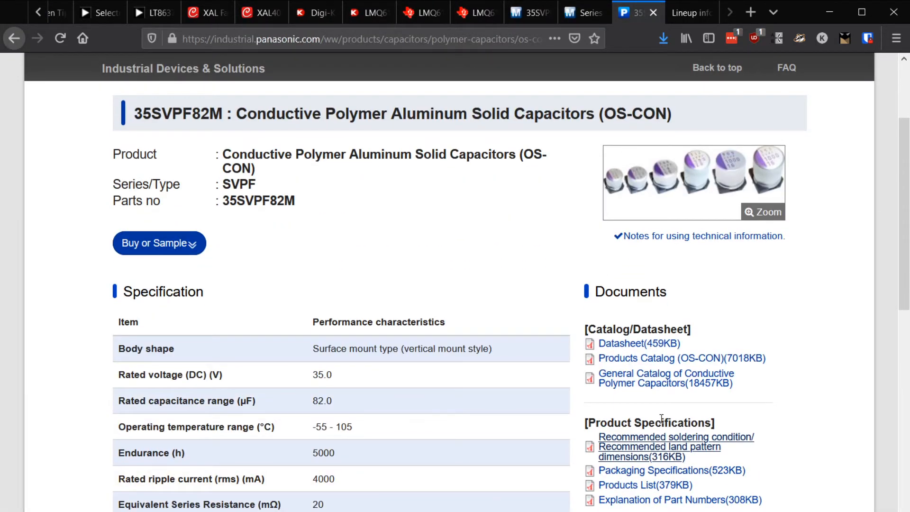
scroll(578, 421, "up", 1)
scroll(577, 421, "up", 1)
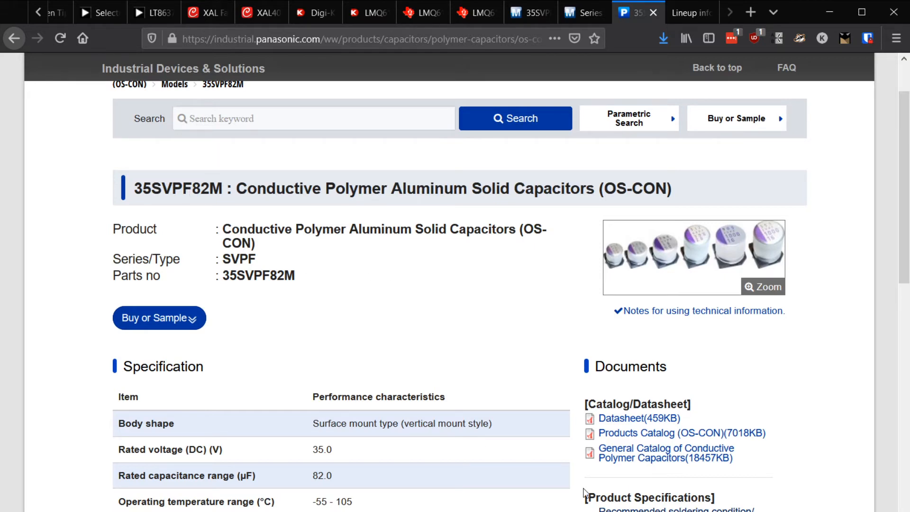
Open Panasonic's recommended land pattern document for the 35SVPF82M and examine its land pattern drawing and size code table
scroll(573, 478, "down", 3)
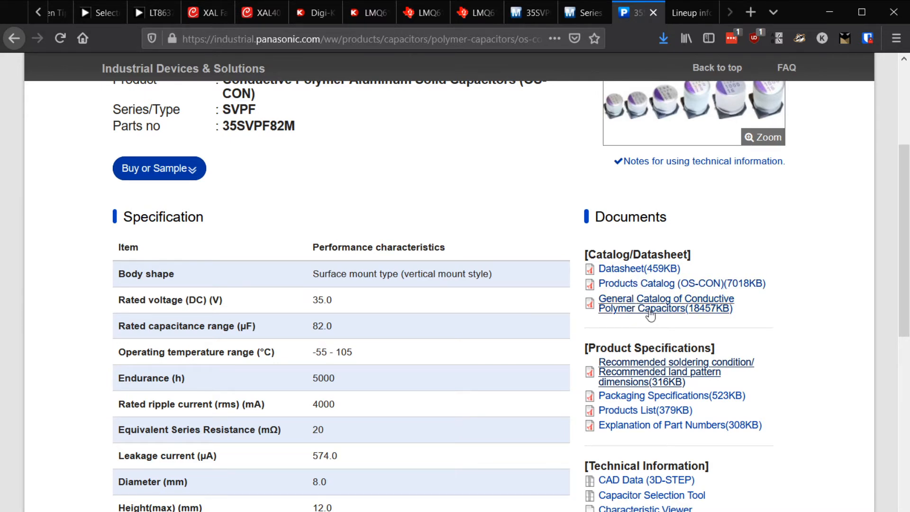
scroll(649, 314, "down", 2)
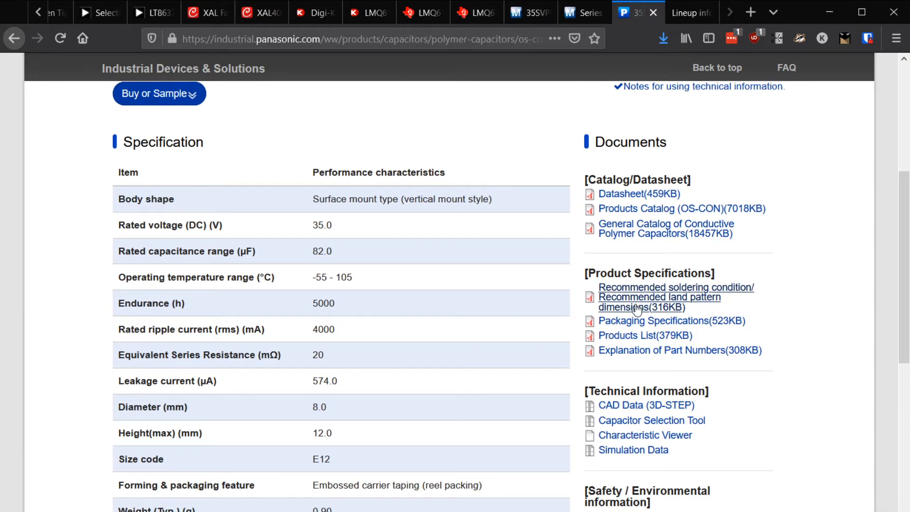
left_click(684, 17)
scroll(627, 423, "up", 3)
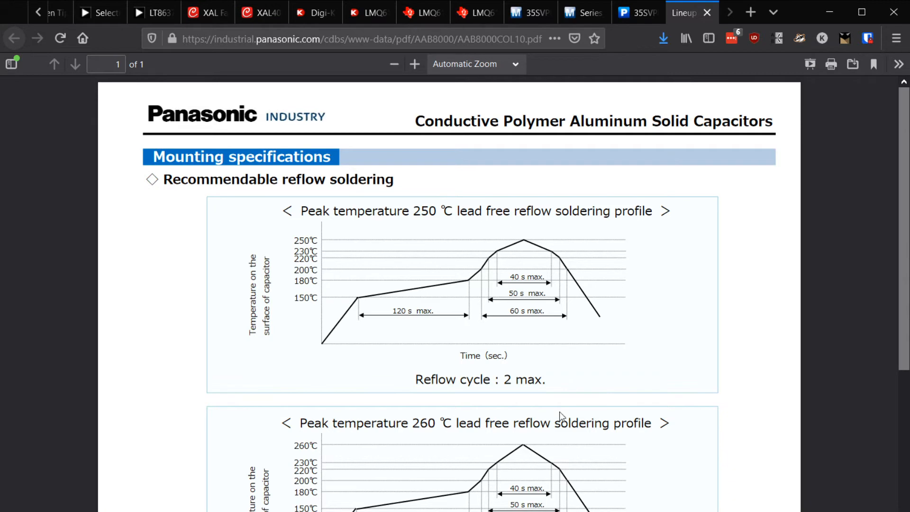
scroll(559, 412, "down", 5)
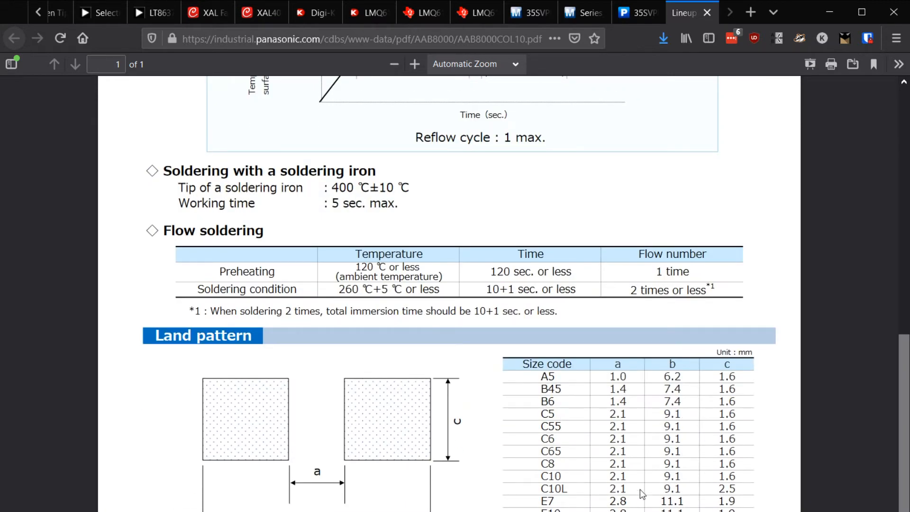
Look up the 35SVPF82M's size code in the SVPF series datasheet and return to the land pattern document
left_click(585, 12)
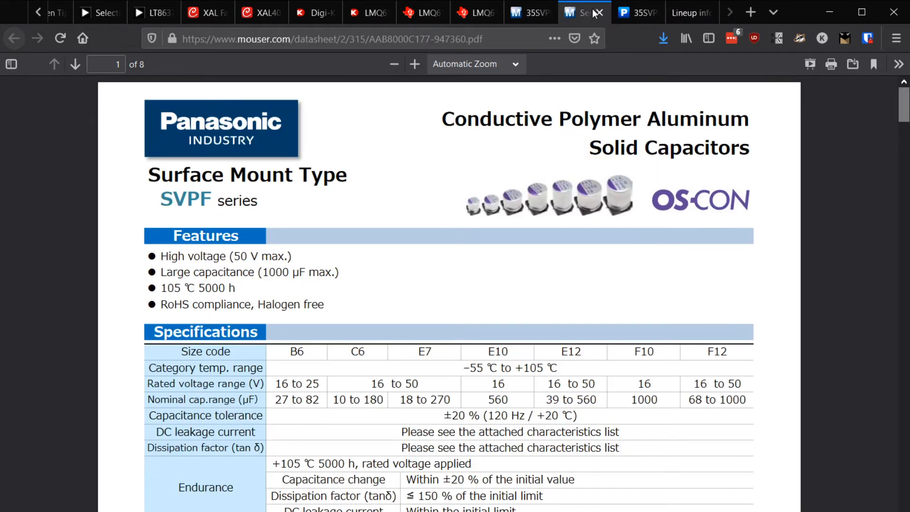
scroll(505, 475, "down", 3)
scroll(505, 475, "down", 6)
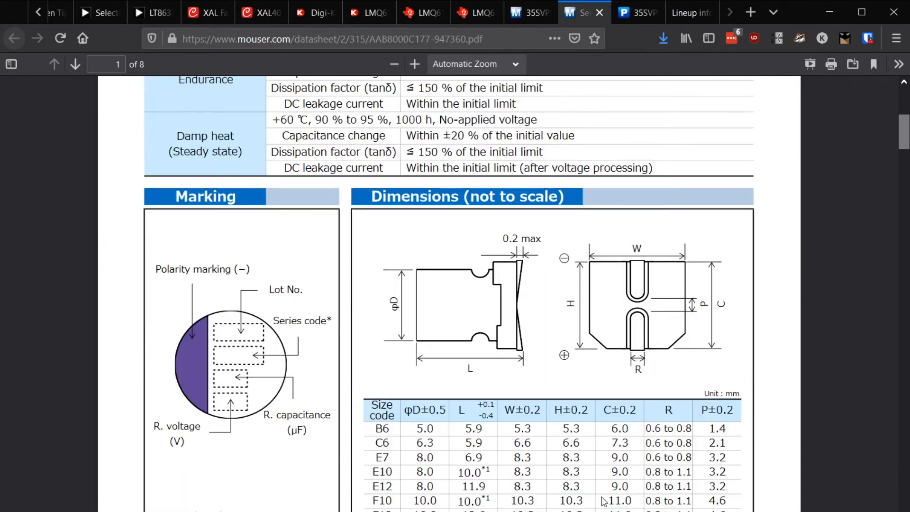
scroll(603, 498, "up", 7)
scroll(603, 498, "down", 15)
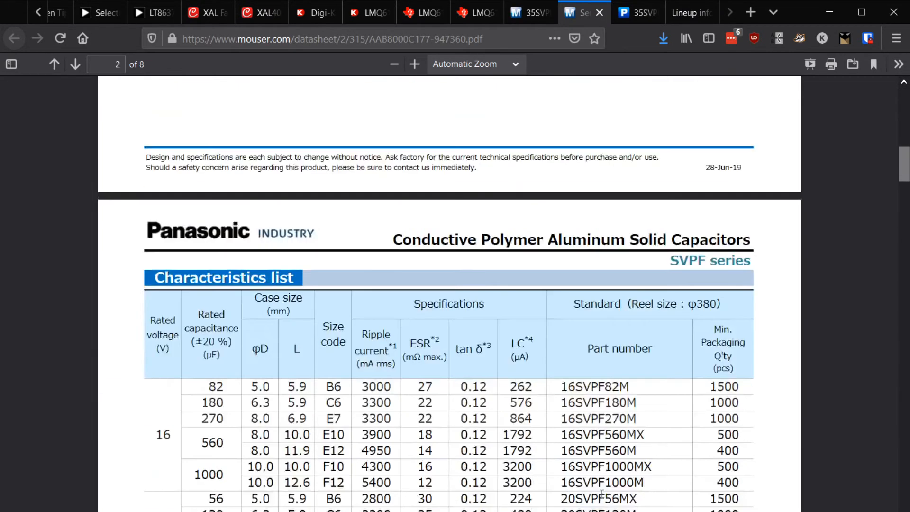
scroll(356, 360, "up", 3)
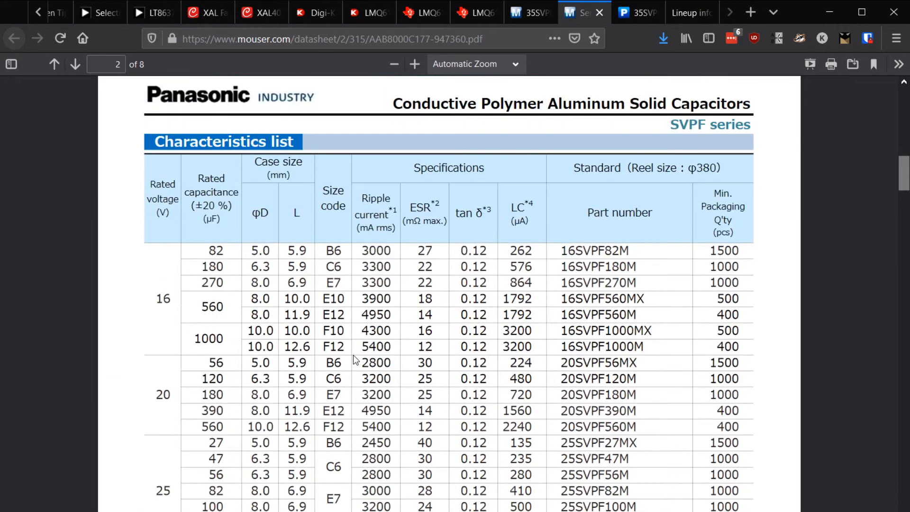
scroll(355, 360, "down", 5)
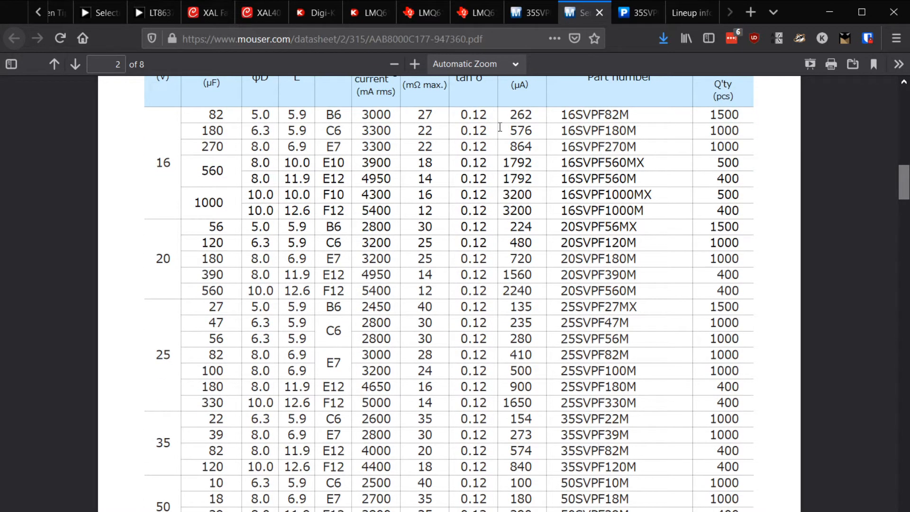
left_click(528, 13)
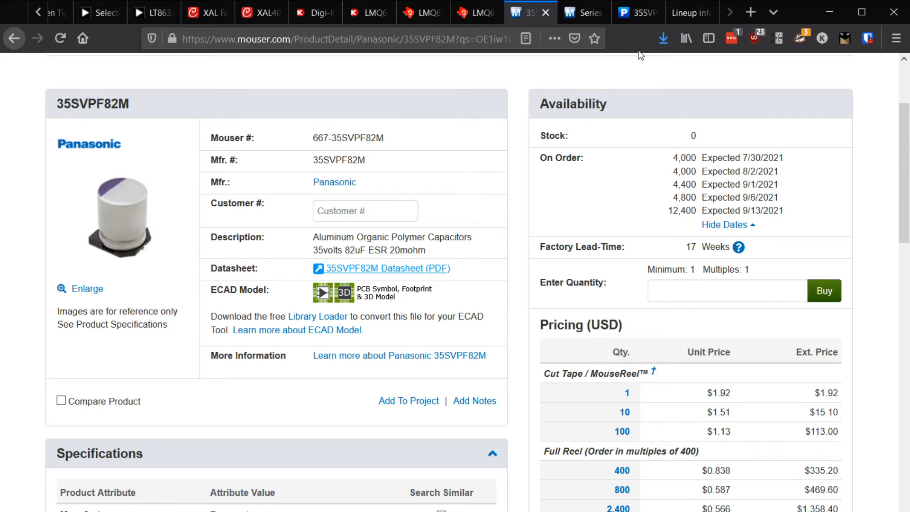
left_click(583, 12)
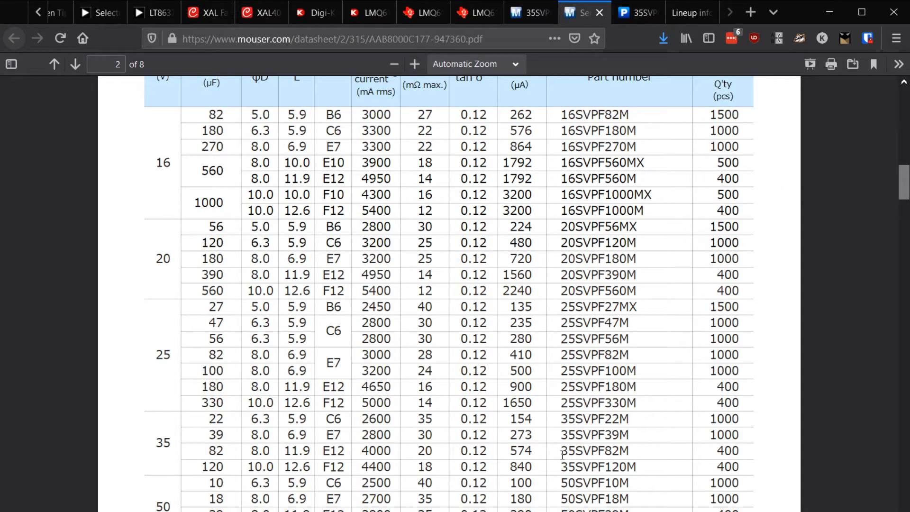
double_click(598, 451)
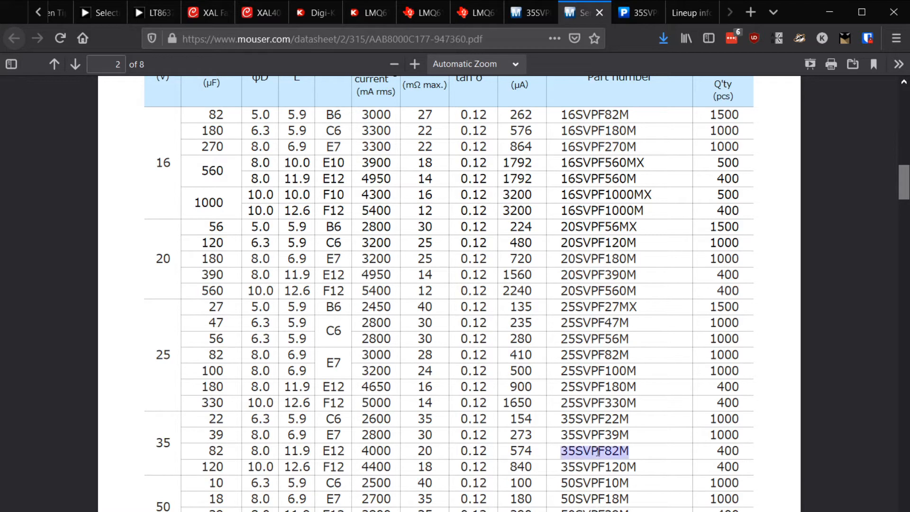
double_click(340, 451)
scroll(341, 455, "up", 2)
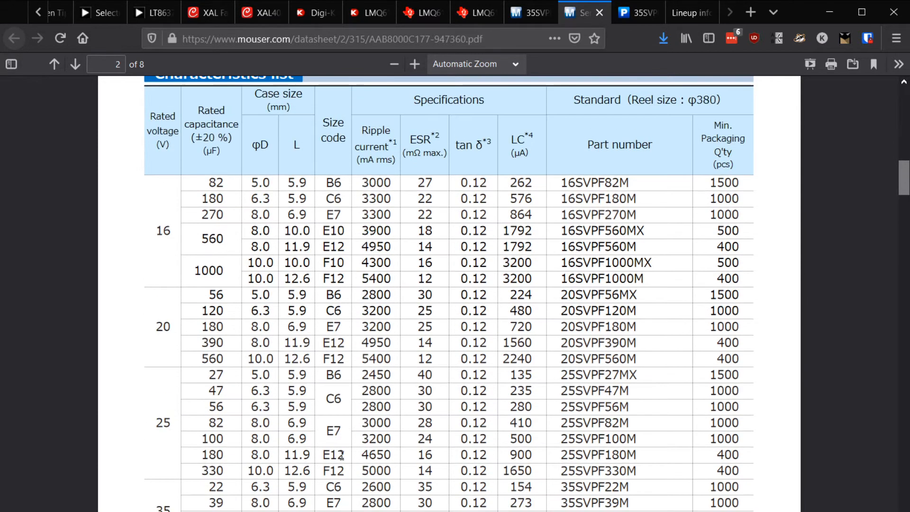
left_click(644, 14)
left_click(690, 12)
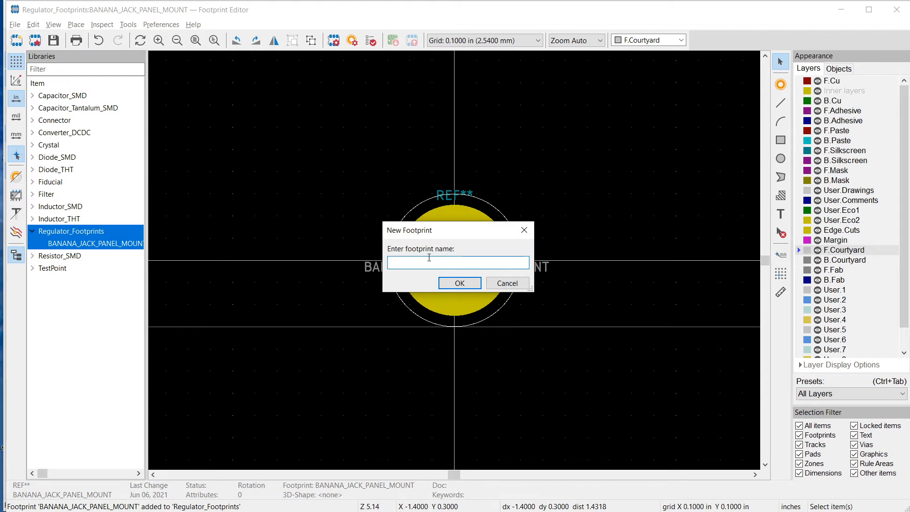
Create a new footprint named PAN_CAP_E in the Footprint Editor
type("PAN_CAP_E")
left_click(453, 282)
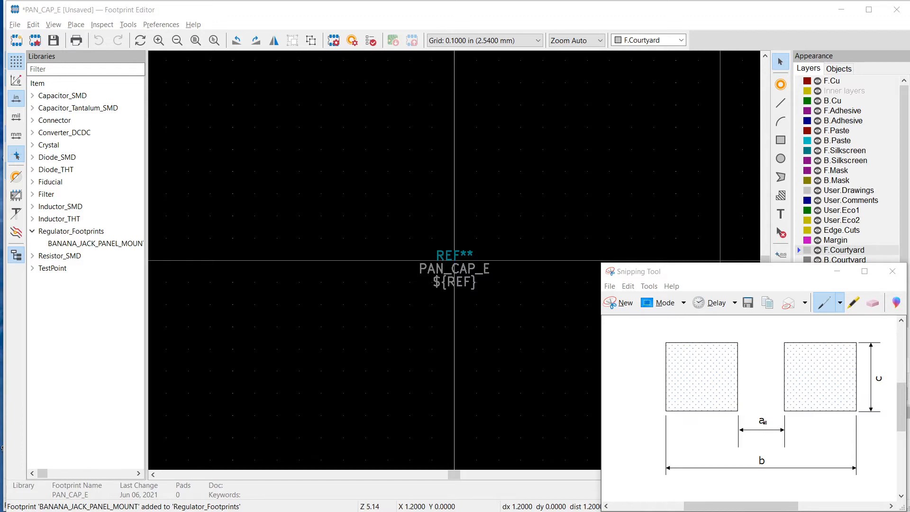
Annotate the snipped land pattern drawing with 2.8 for dimension a, 1.9 for c and 11.1 for b
left_click(763, 422)
mouse_move(752, 422)
left_mouse_down()
mouse_move(769, 420)
mouse_move(753, 421)
mouse_move(753, 402)
mouse_move(763, 407)
mouse_move(772, 397)
mouse_move(774, 408)
mouse_move(779, 396)
left_mouse_up()
left_click(768, 408)
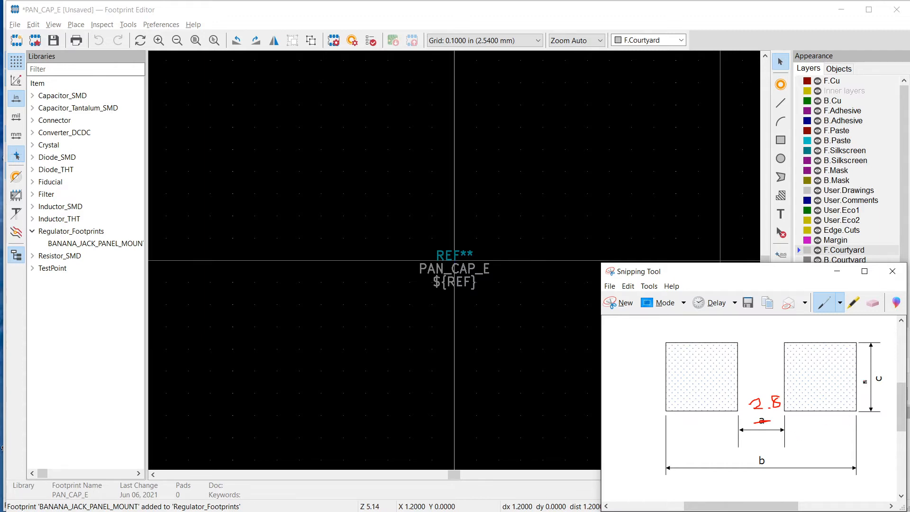
mouse_move(861, 370)
left_mouse_down()
mouse_move(861, 379)
mouse_move(875, 367)
left_mouse_up()
mouse_move(779, 451)
left_mouse_down()
mouse_move(779, 460)
mouse_move(801, 462)
left_mouse_up()
Mark the pad width as 4.15 and the distance from pad centre to pattern centre as 3.475 on the snip
mouse_move(664, 337)
left_mouse_down()
mouse_move(665, 324)
mouse_move(736, 326)
mouse_move(737, 336)
left_mouse_up()
left_click_drag(703, 372, 703, 384)
mouse_move(760, 370)
left_mouse_down()
mouse_move(761, 377)
mouse_move(703, 378)
left_mouse_up()
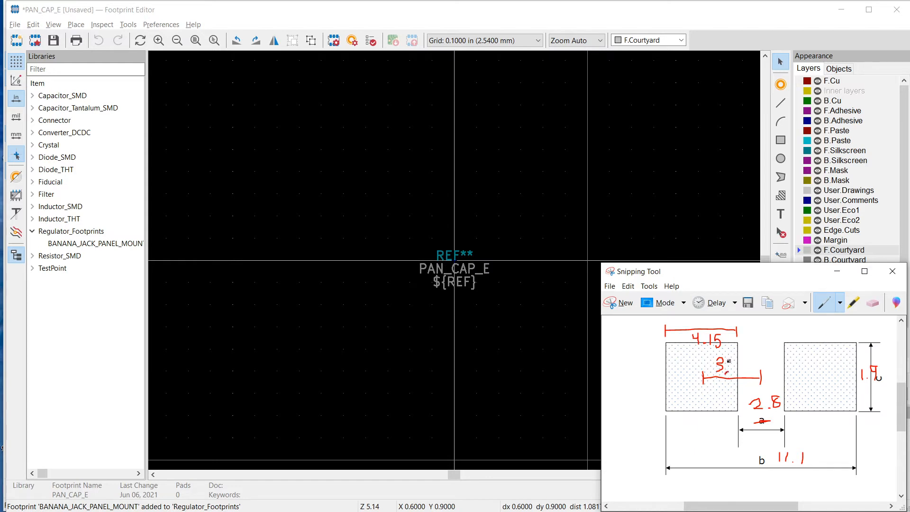
mouse_move(729, 361)
left_mouse_down()
mouse_move(735, 372)
mouse_move(761, 367)
left_mouse_up()
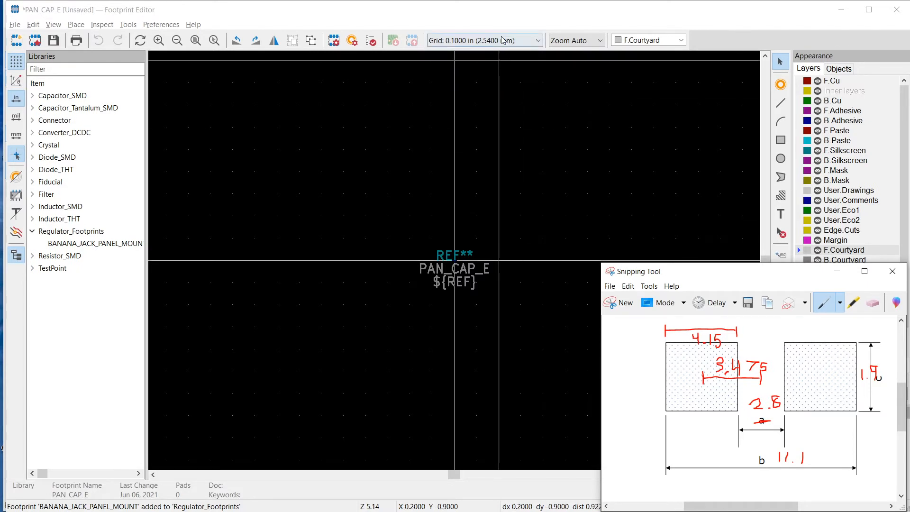
Place pad 1 in the PAN_CAP_E footprint, up and to the left of the origin, and set its type to SMD
left_click(501, 12)
left_click(780, 85)
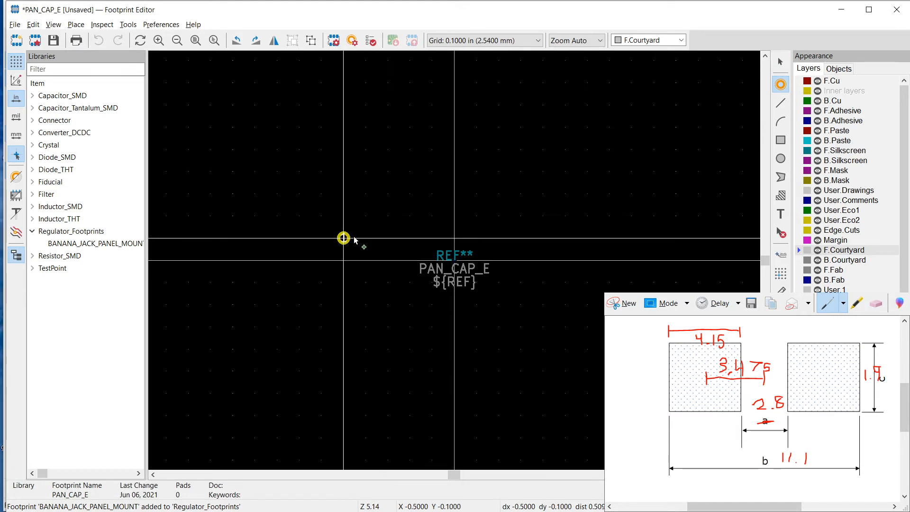
left_click(377, 178)
key("Escape")
left_click(366, 172)
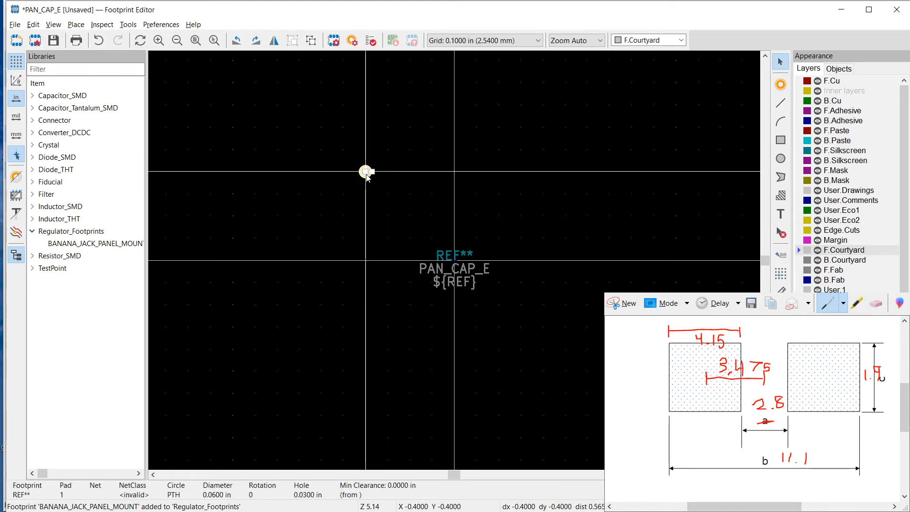
key("e")
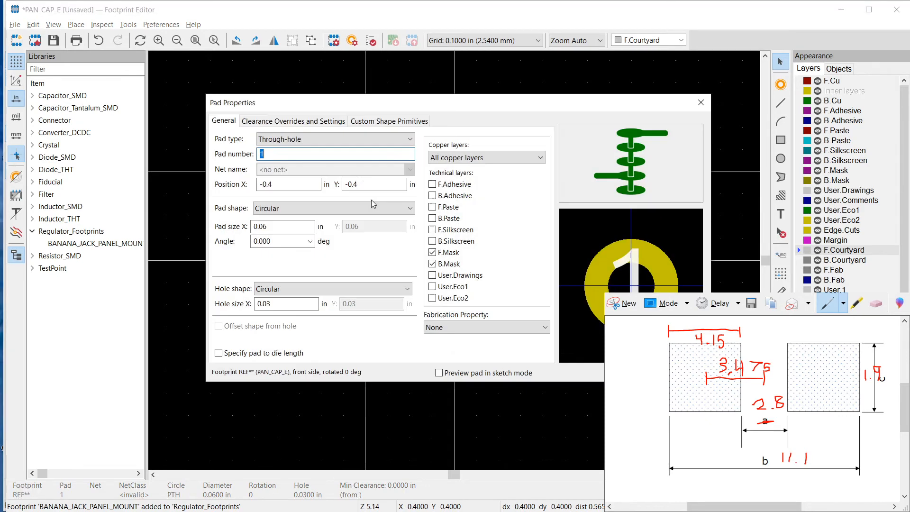
left_click(342, 140)
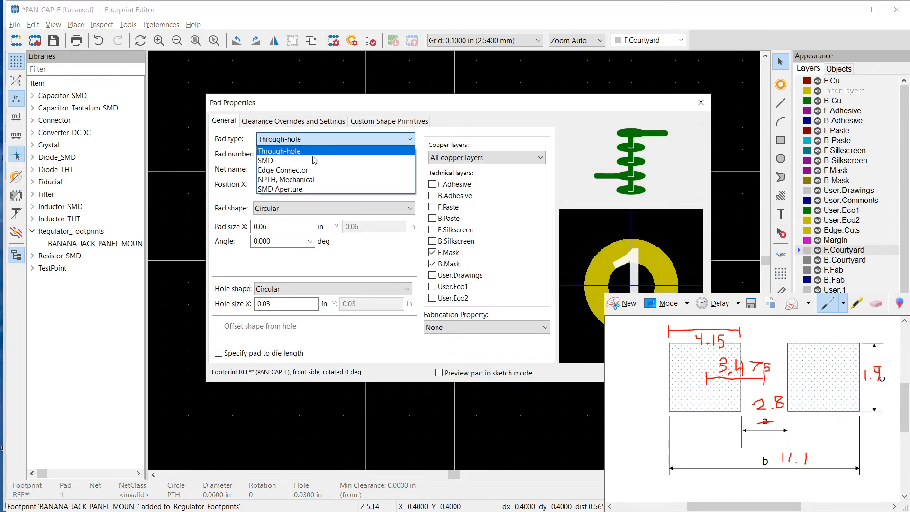
left_click(286, 161)
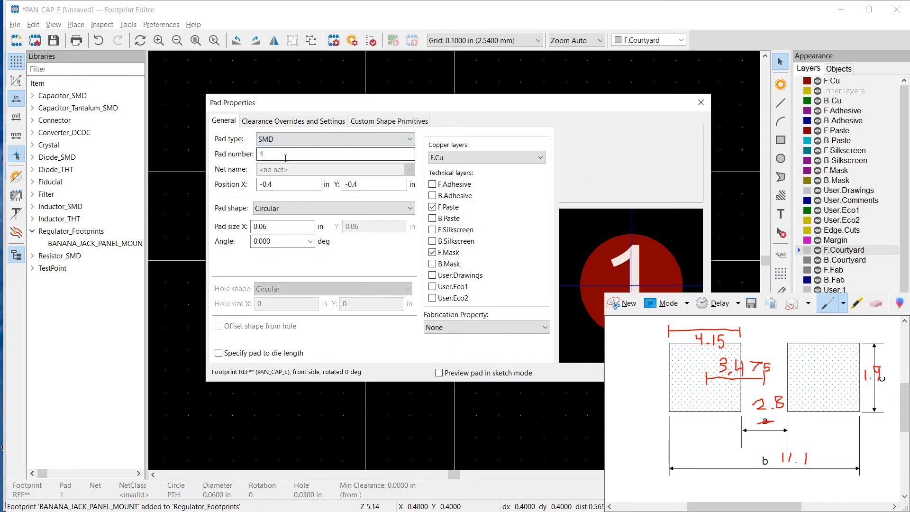
left_click(274, 184)
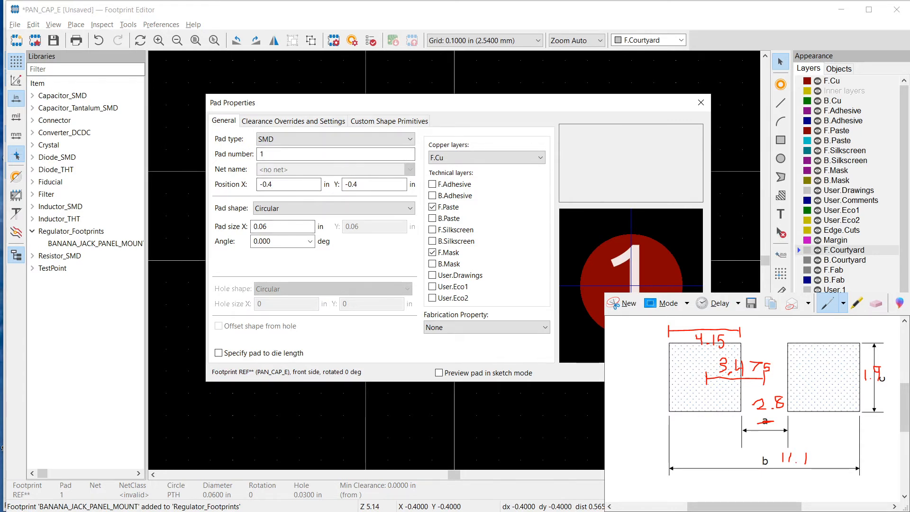
key("Return")
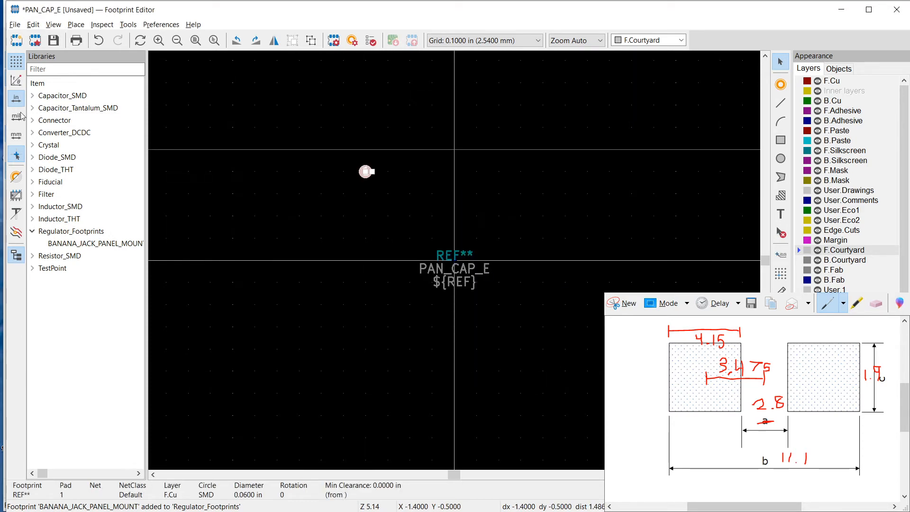
Switch the units to millimetres and set pad 1's position to X -3.475 mm, Y 0 mm
left_click(20, 141)
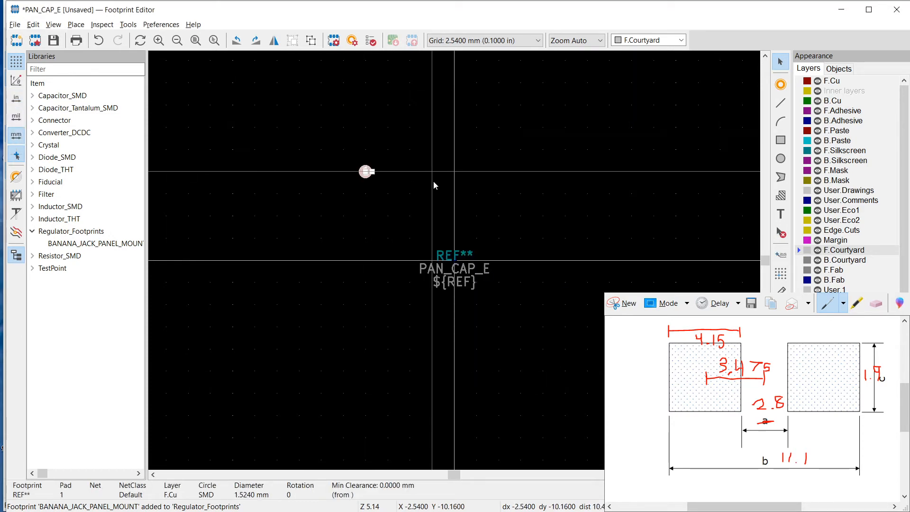
double_click(366, 172)
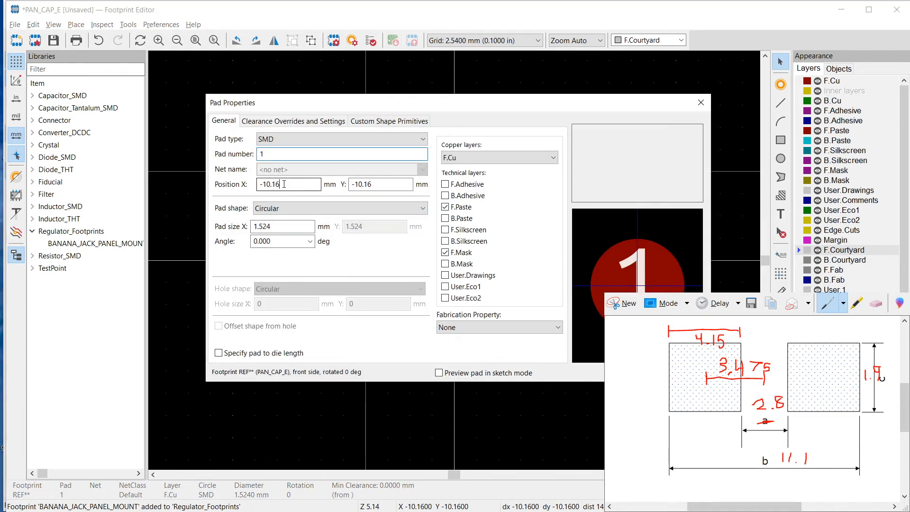
left_click(284, 184)
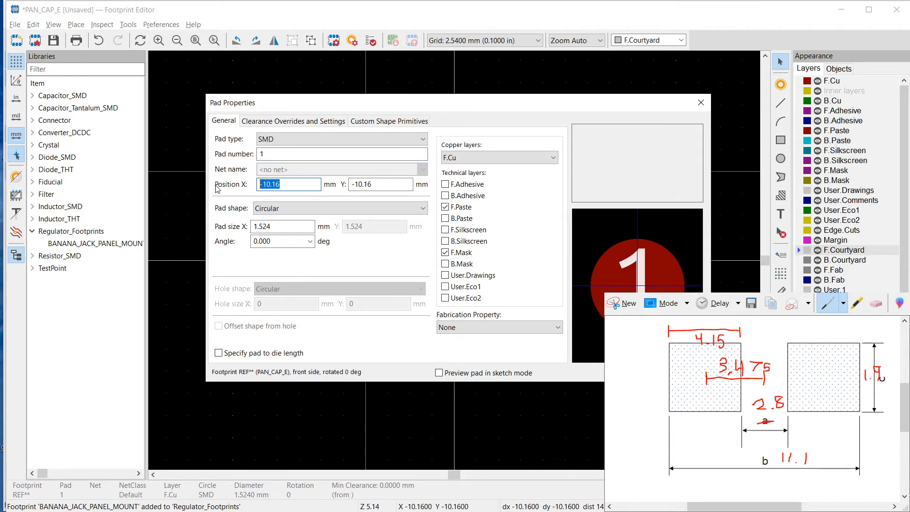
type("-3.475")
left_click_drag(374, 186, 341, 188)
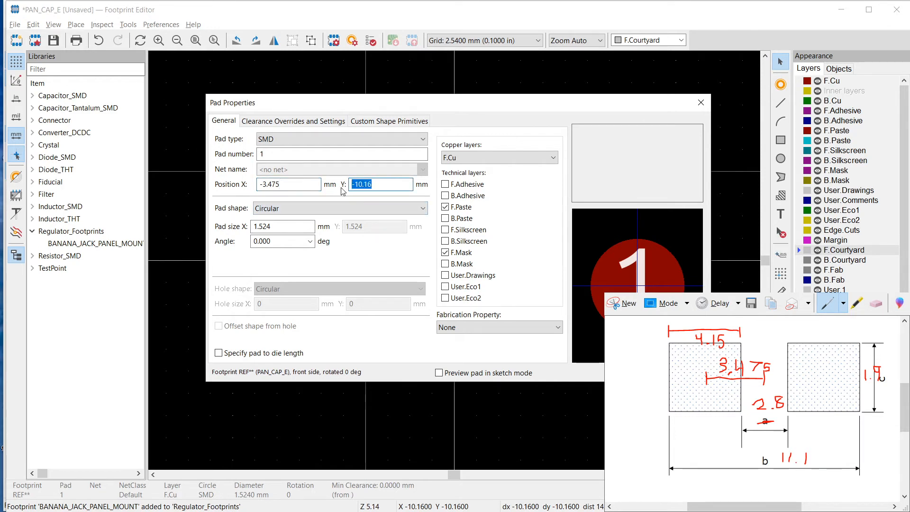
type("0")
Make pad 1 a rounded rectangle with a corner size of 15%
scroll(347, 208, "down", 2)
left_click(348, 208)
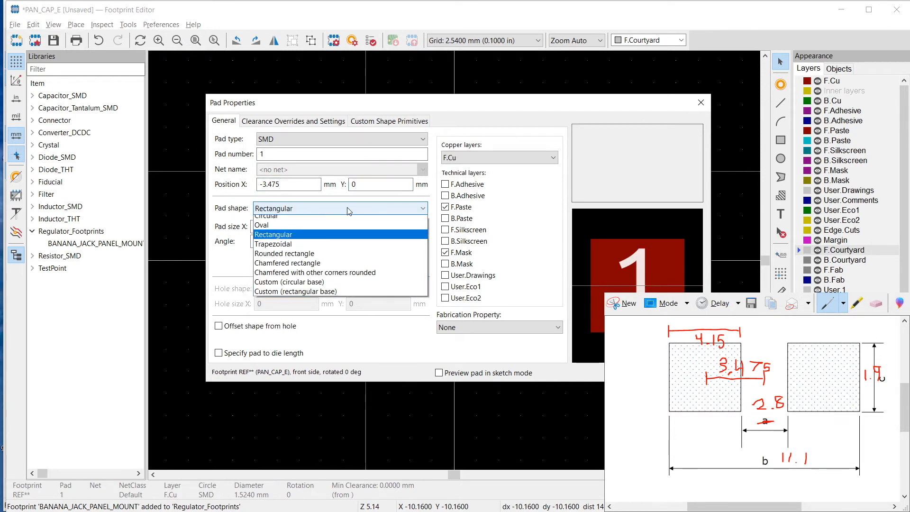
left_click(316, 255)
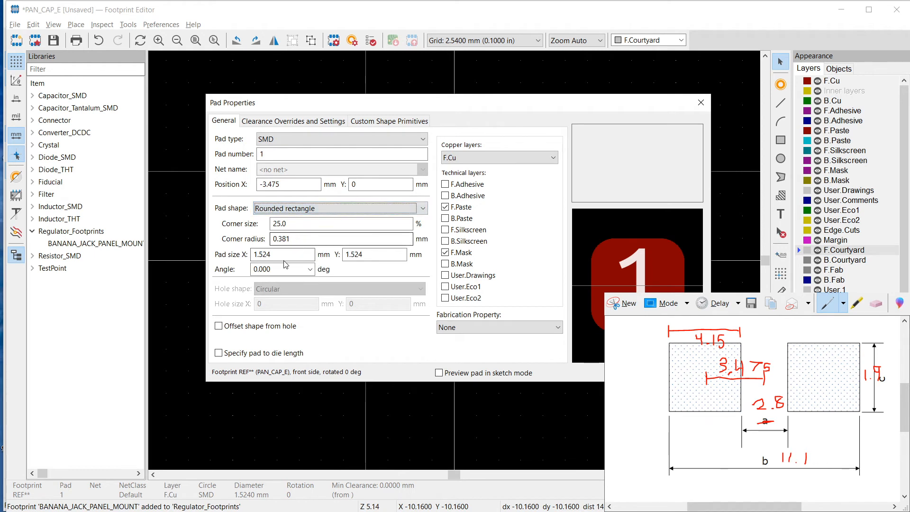
left_click(332, 224)
key("Left")
key("Left")
key("BackSpace")
key("BackSpace")
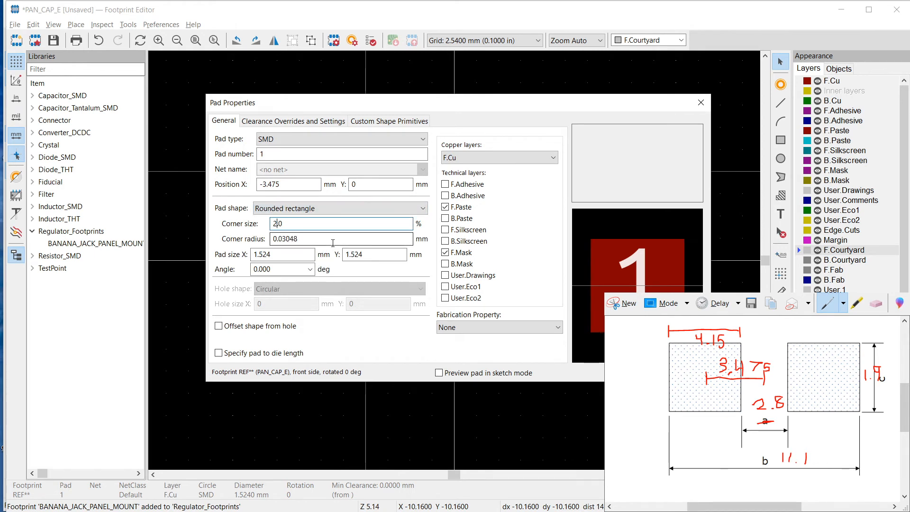
type("15")
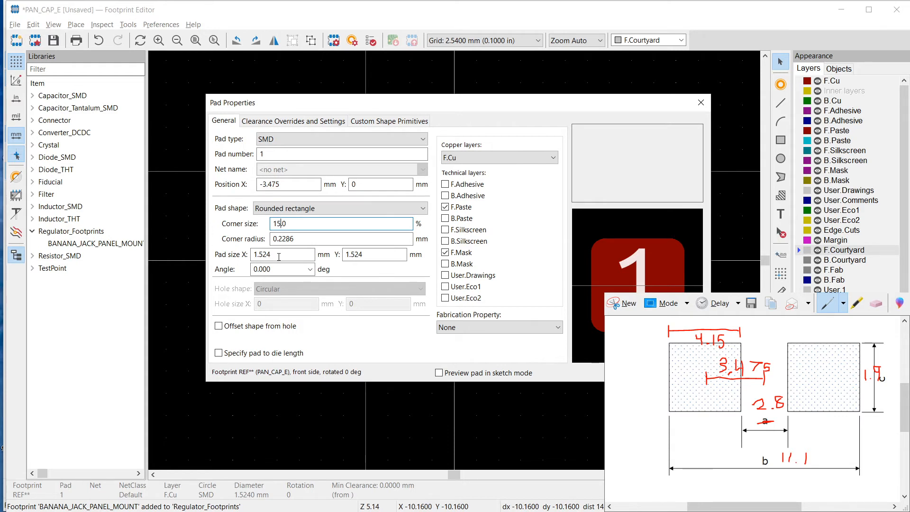
Set pad 1's size to 4.15 mm by 1.9 mm and apply the pad properties
left_click(279, 255)
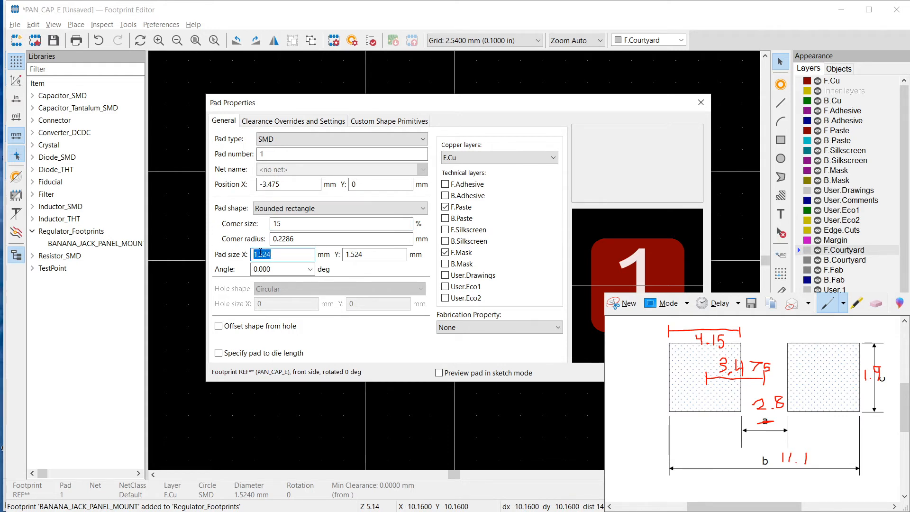
type("4.1")
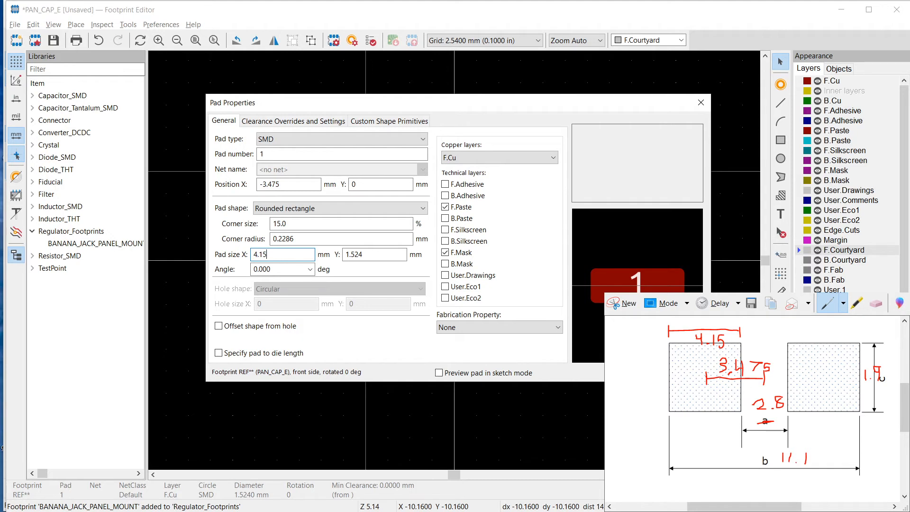
type("5")
key("Tab")
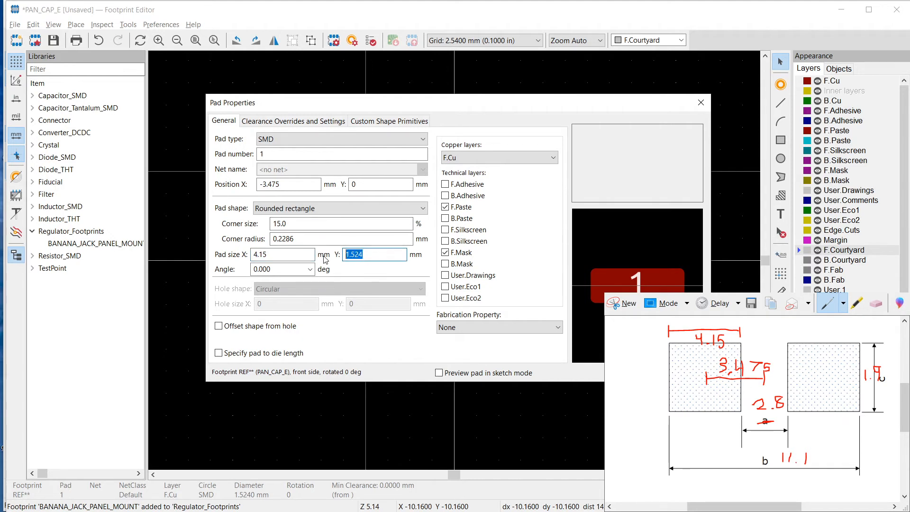
type("1.9")
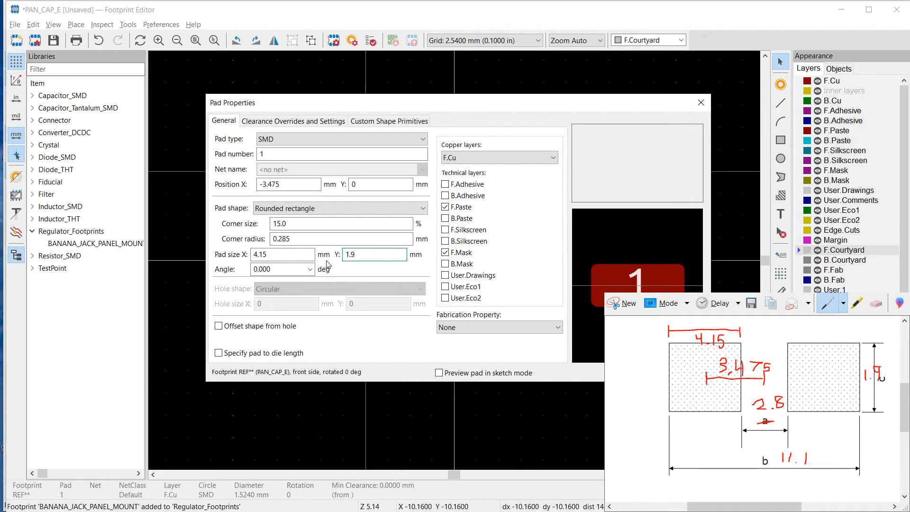
key("Return")
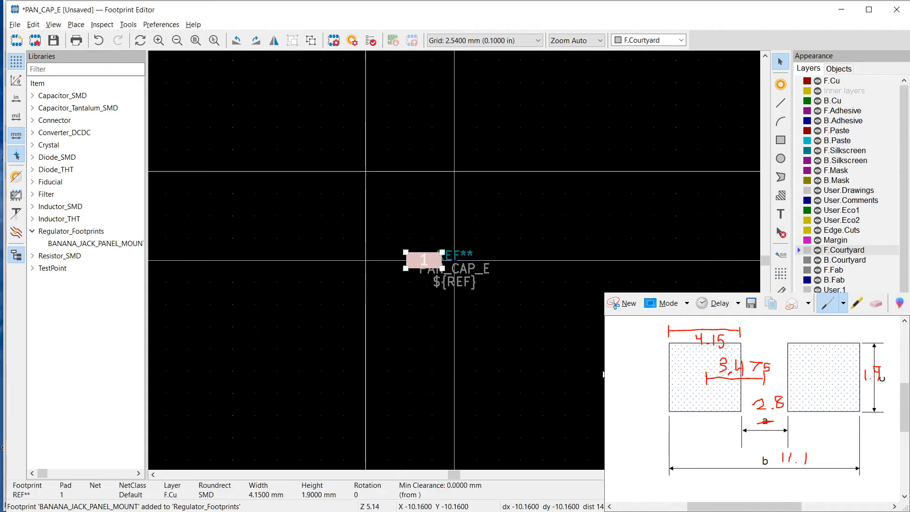
Duplicate pad 1 and place the copy to the right of the origin on the same horizontal axis
left_click(423, 254)
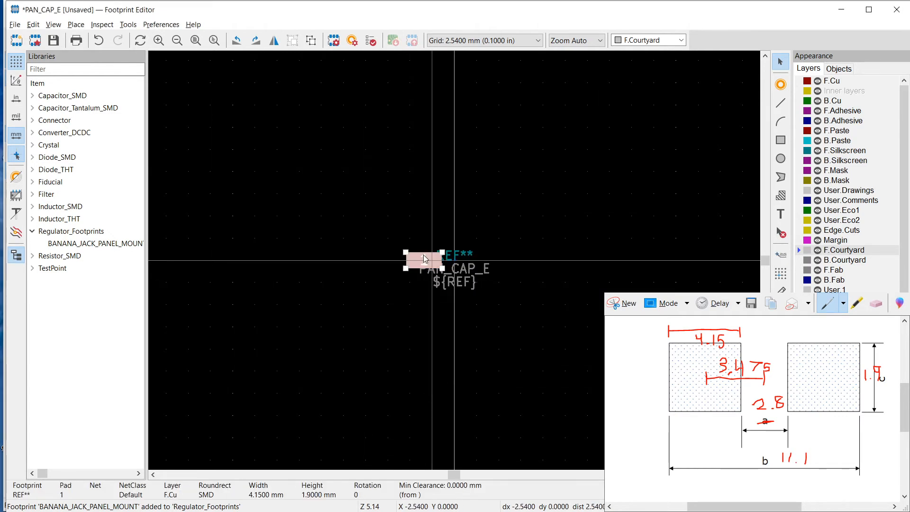
right_click(423, 255)
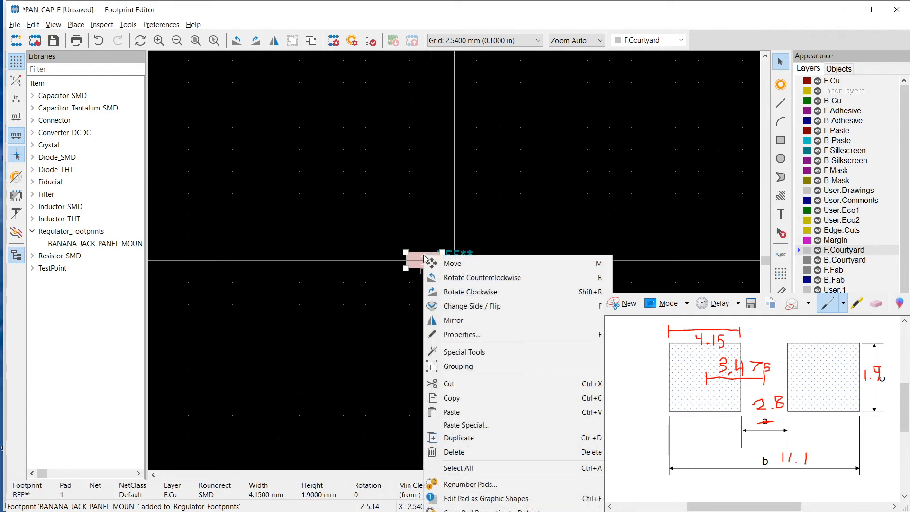
left_click(484, 437)
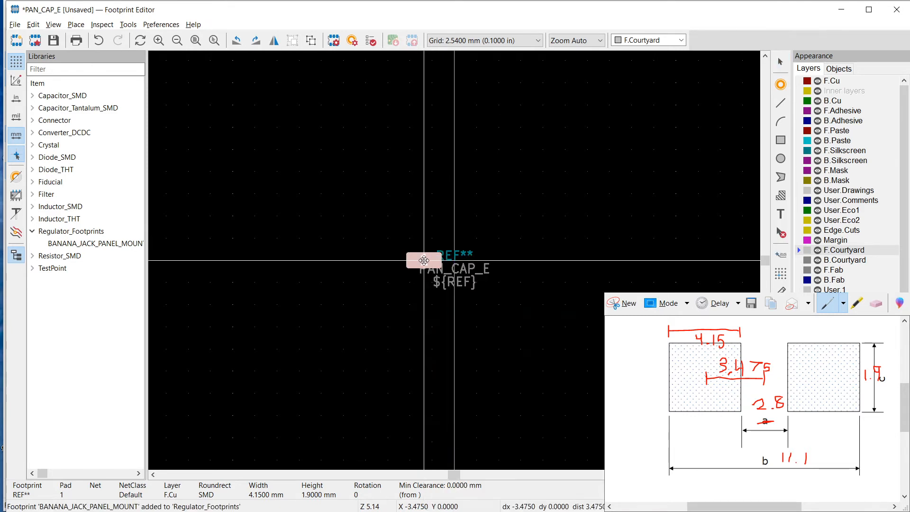
left_click(522, 263)
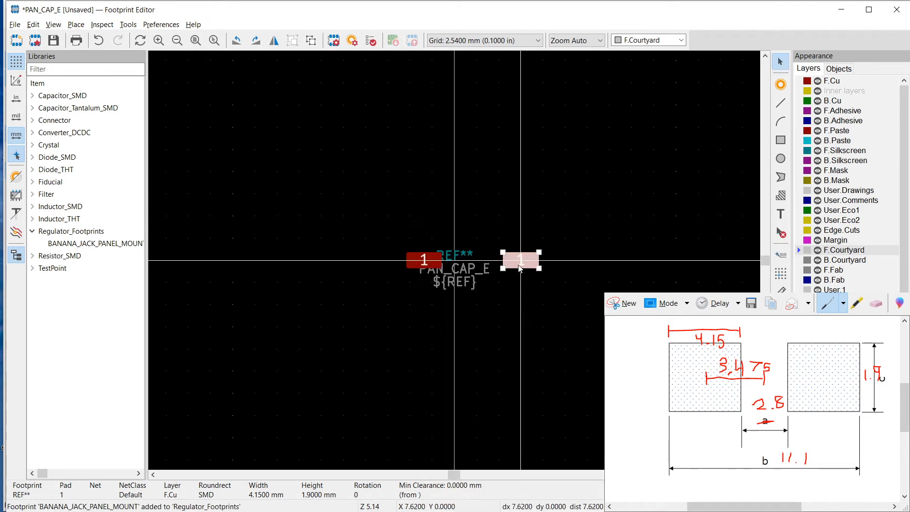
Renumber the duplicated pad as 2 and set its X position to 3.475 mm
double_click(522, 263)
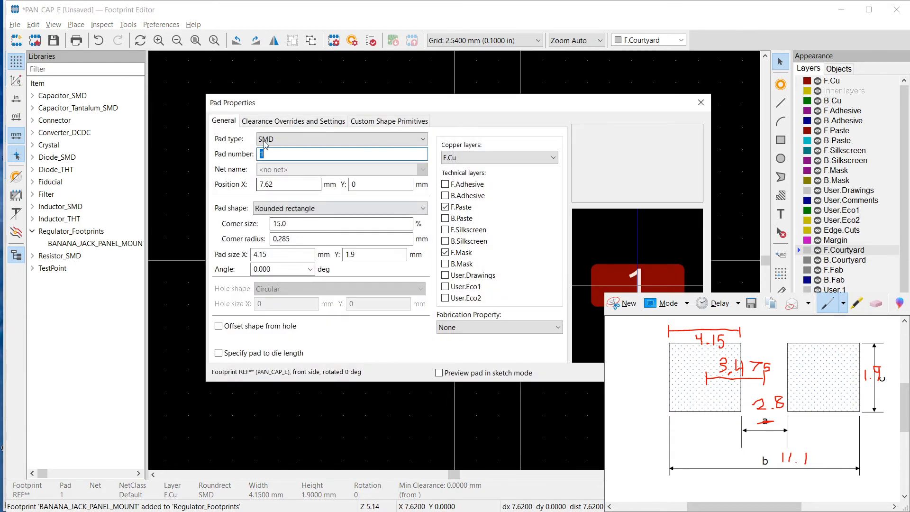
type("2")
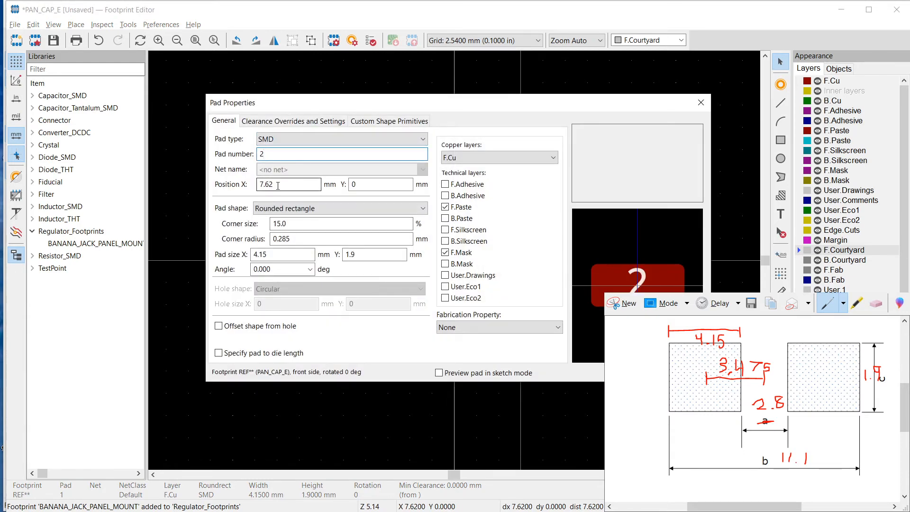
double_click(277, 185)
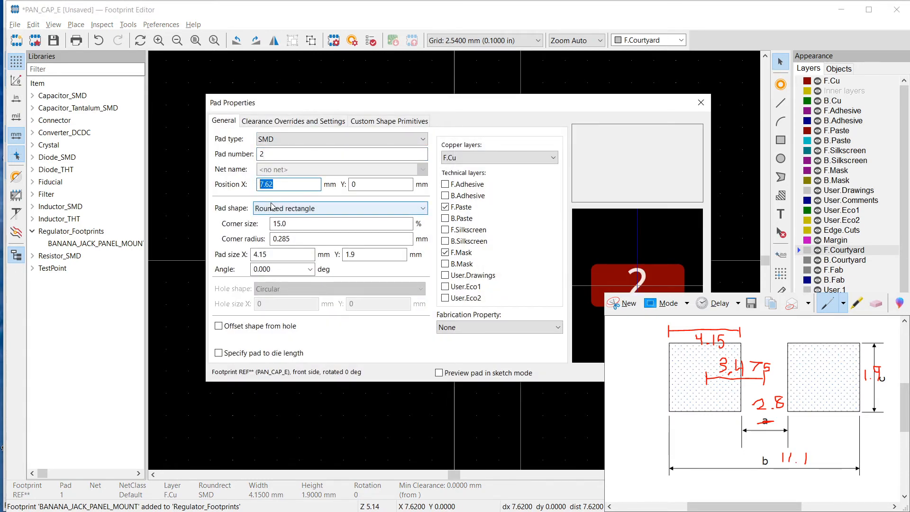
type("3.475")
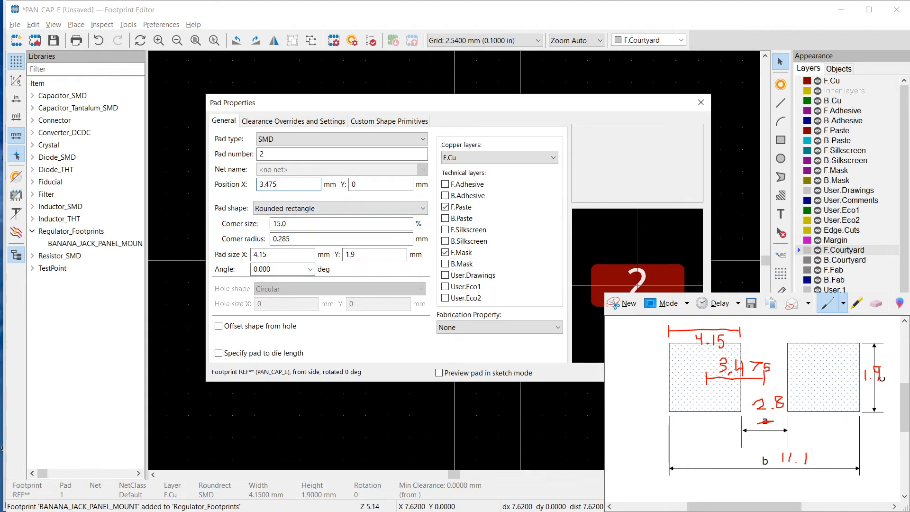
key("Return")
Move the REF** silkscreen text straight up, clear of the two pads
scroll(455, 262, "up", 8)
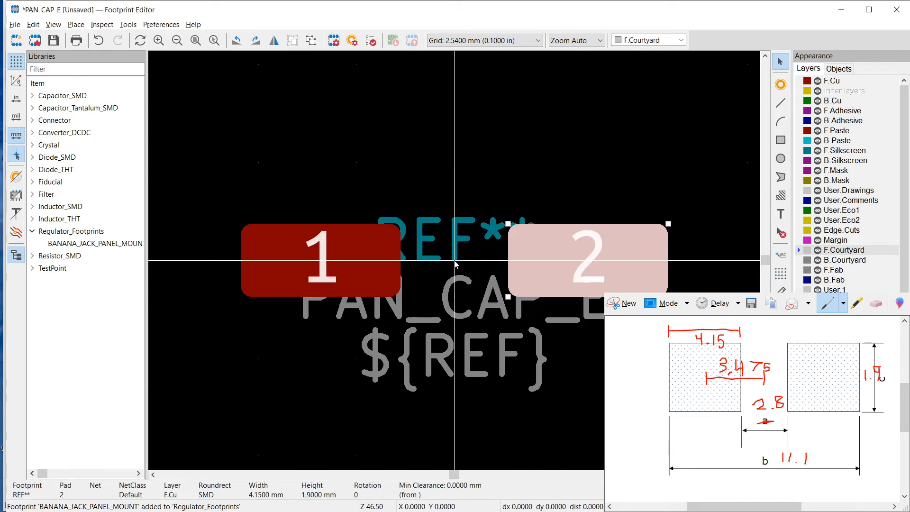
left_click(451, 243)
key("m")
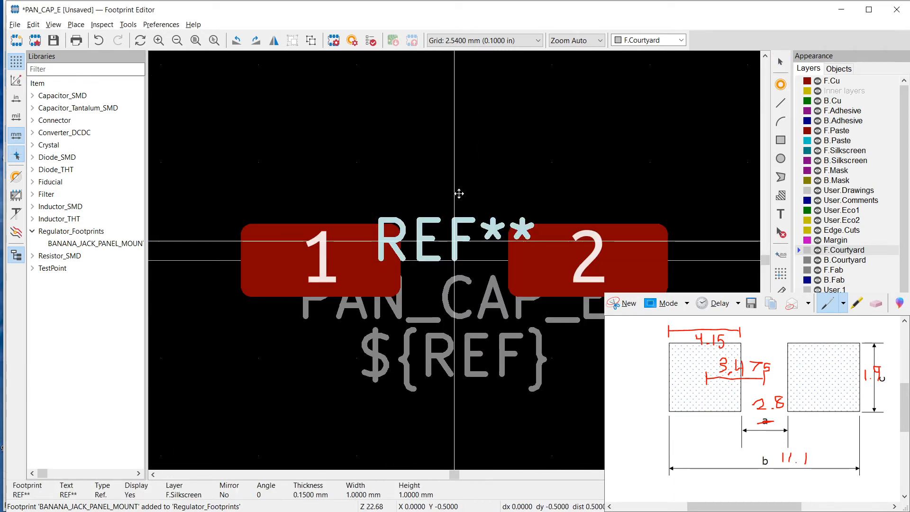
left_click(458, 102)
Set the grid to 0.1 mm and move the PAN_CAP_E and ${REF} texts up, just above and below the pads' centreline
scroll(455, 332, "down", 3)
right_click(454, 278)
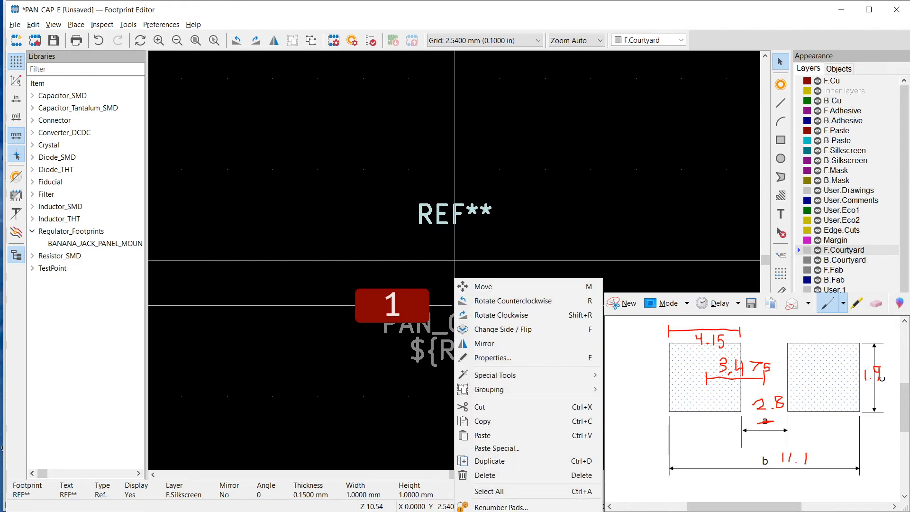
left_click(611, 509)
left_click(449, 324)
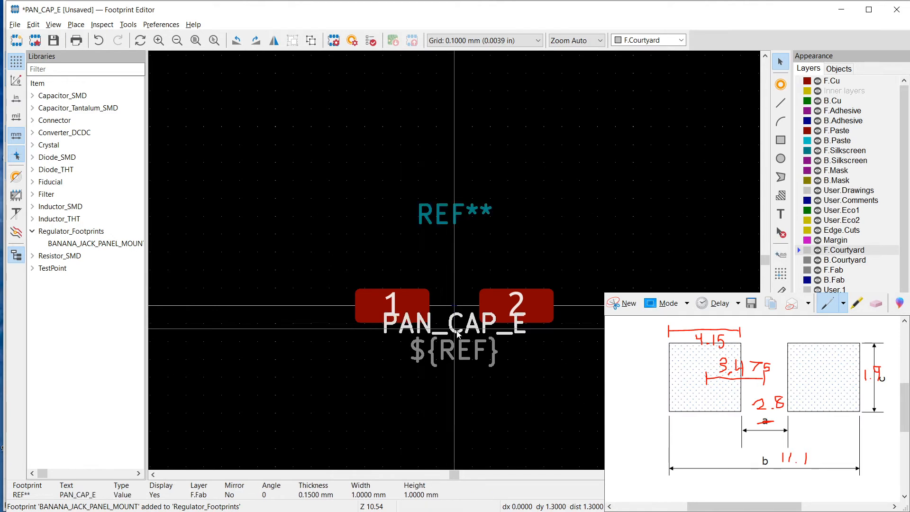
left_click_drag(453, 347, 455, 289)
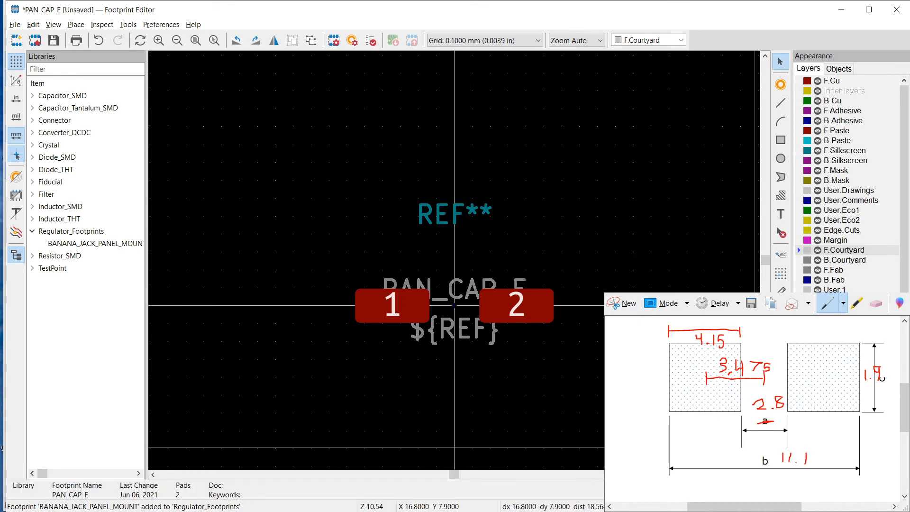
Switch to the browser and look up the body diameter for size code E12 in the capacitor datasheet's dimensions table
key("alt+Tab")
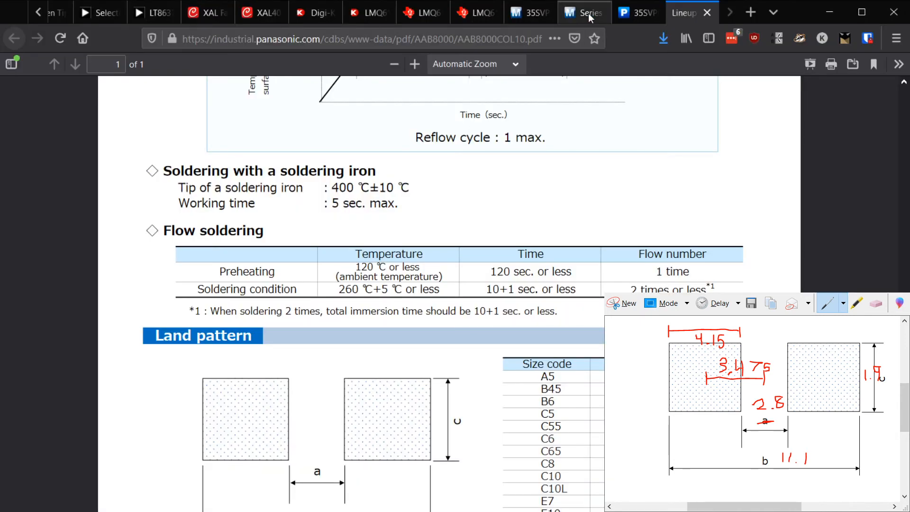
left_click(639, 12)
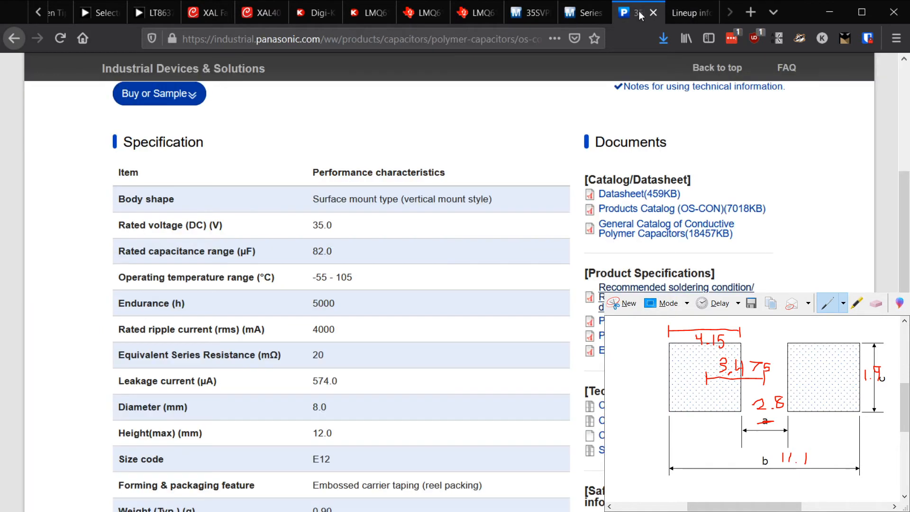
left_click(579, 12)
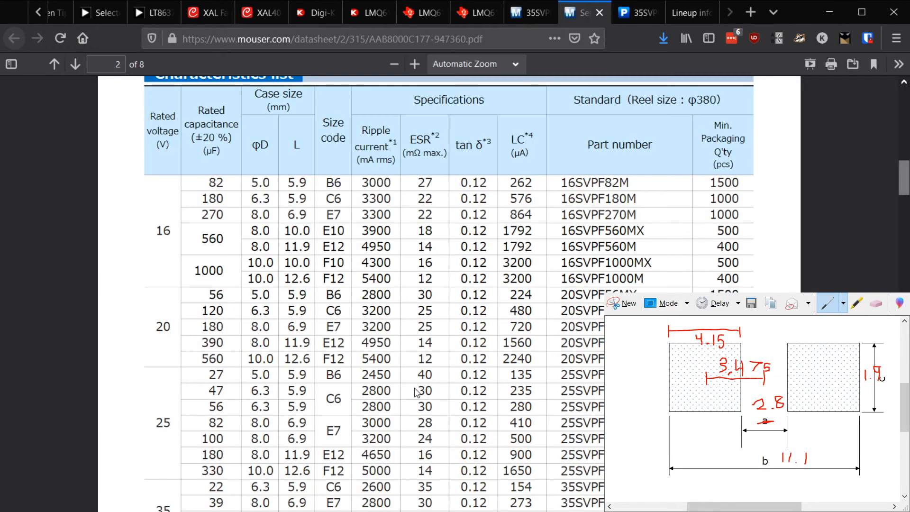
scroll(422, 392, "down", 10)
scroll(422, 392, "up", 15)
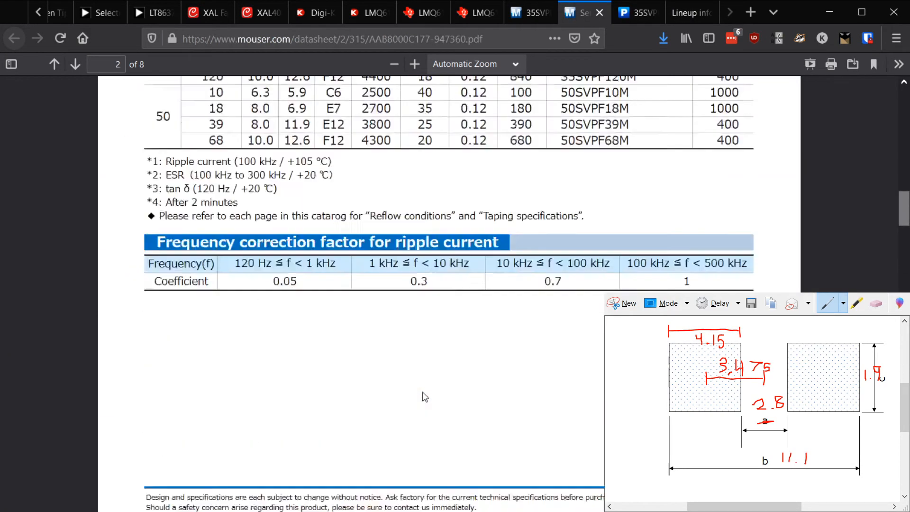
scroll(423, 391, "up", 5)
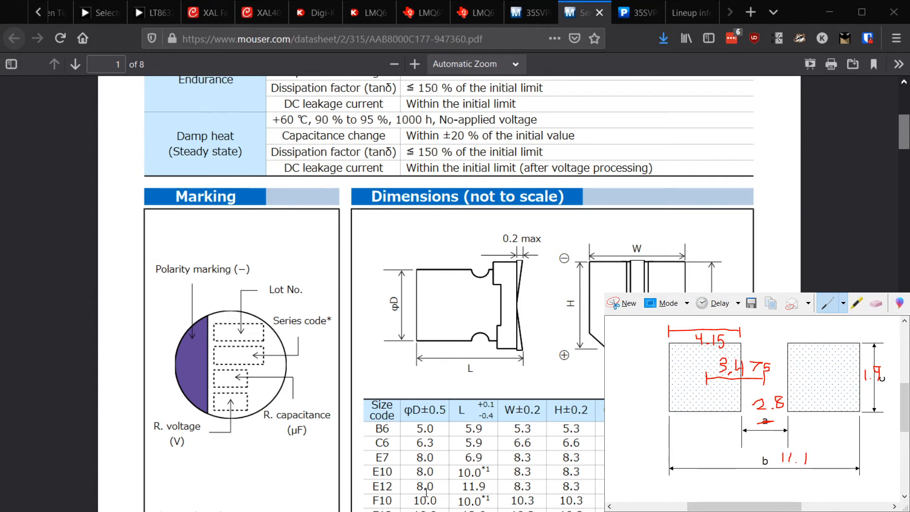
left_click_drag(417, 486, 440, 487)
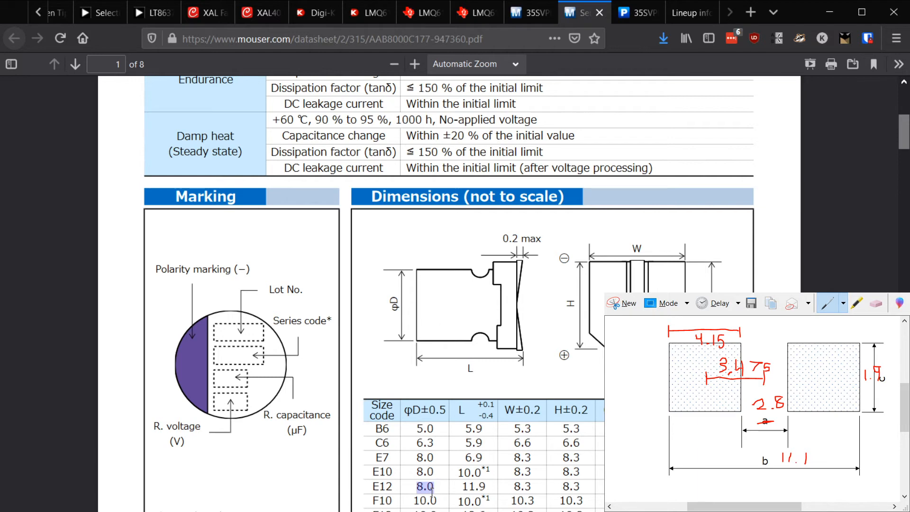
left_click(426, 486)
left_click_drag(418, 487, 437, 486)
left_click(413, 487)
left_click(436, 487)
Back in the Footprint Editor, draw a 4 mm radius circle centred on the origin on the F.Fab layer, using a 1 mm grid
key("alt+Tab")
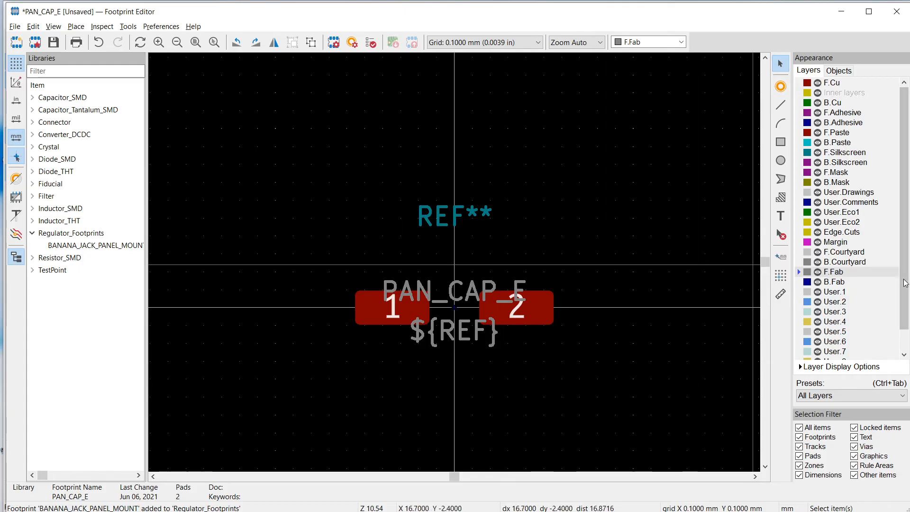
left_click(840, 253)
left_click(834, 272)
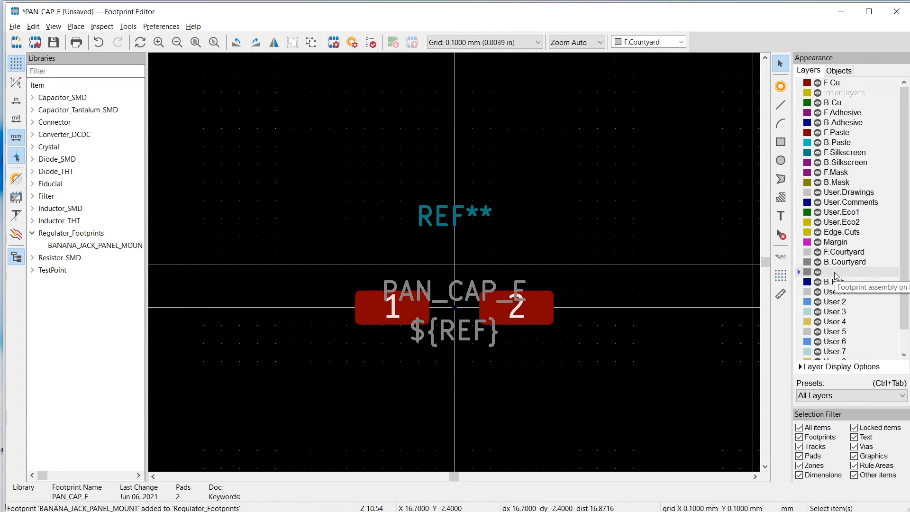
left_click(780, 161)
right_click(535, 320)
mouse_move(562, 361)
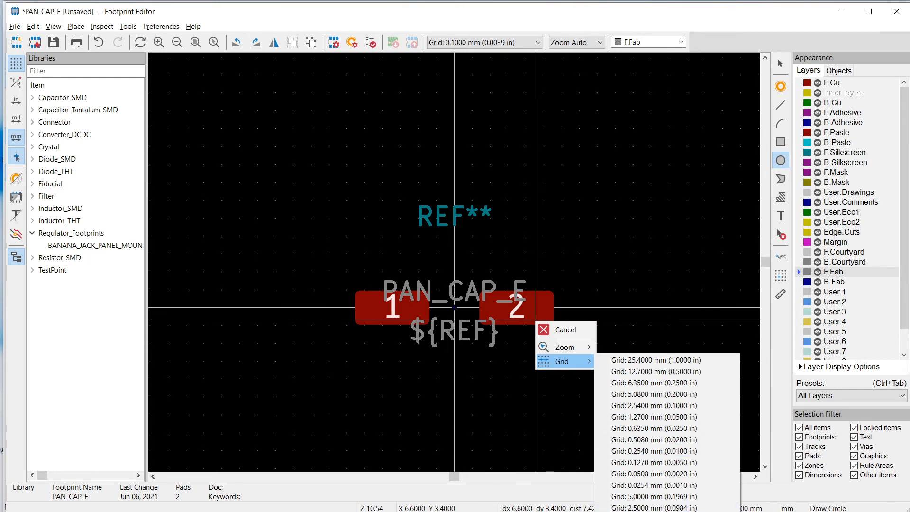
left_click(654, 507)
left_click(462, 309)
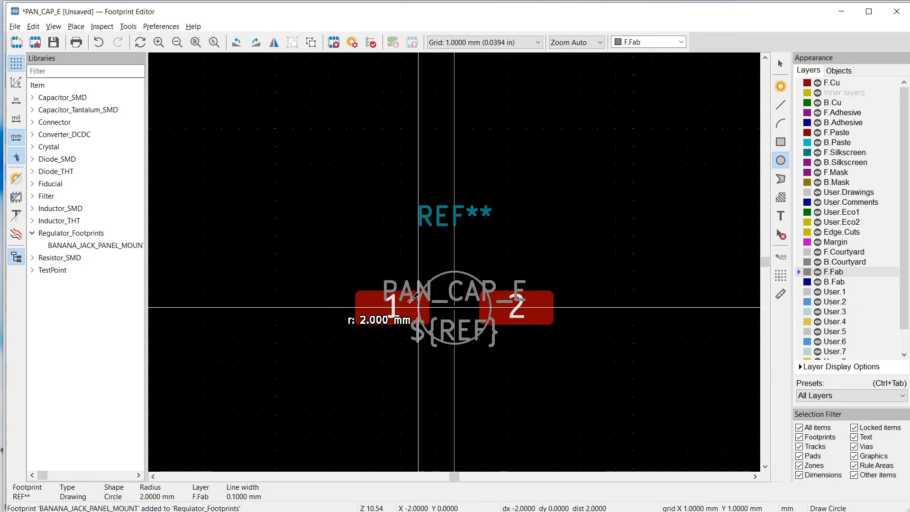
left_click(383, 307)
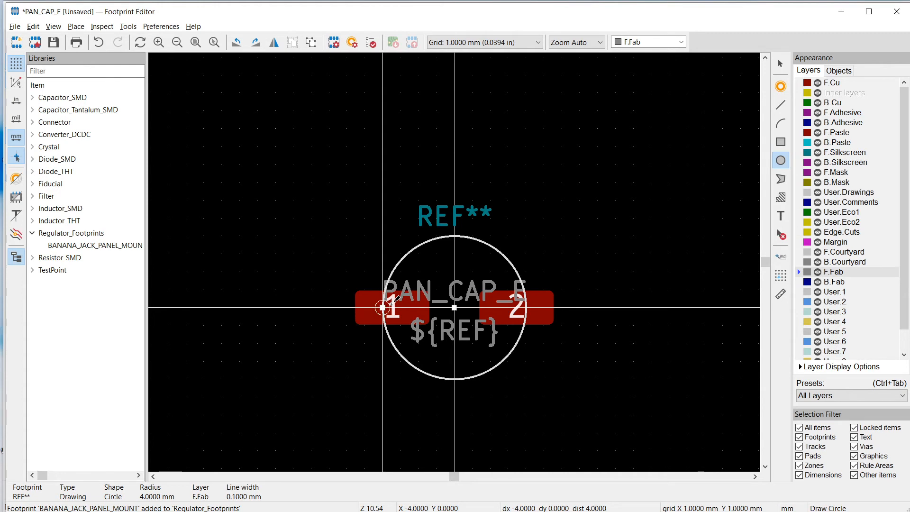
key("Escape")
Draw an 8.4 mm by 8.4 mm guide square centred on the origin on the B.Fab layer, using a 0.1 mm grid
key("alt+Tab")
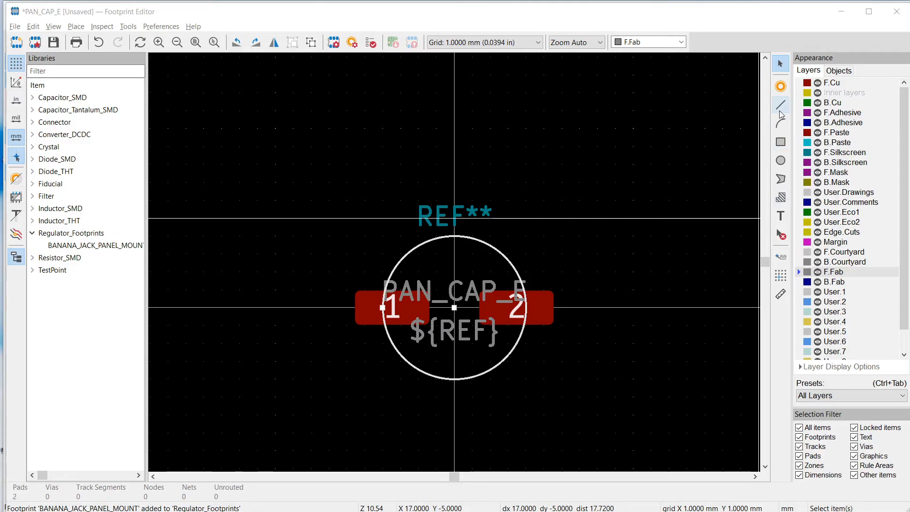
left_click(780, 107)
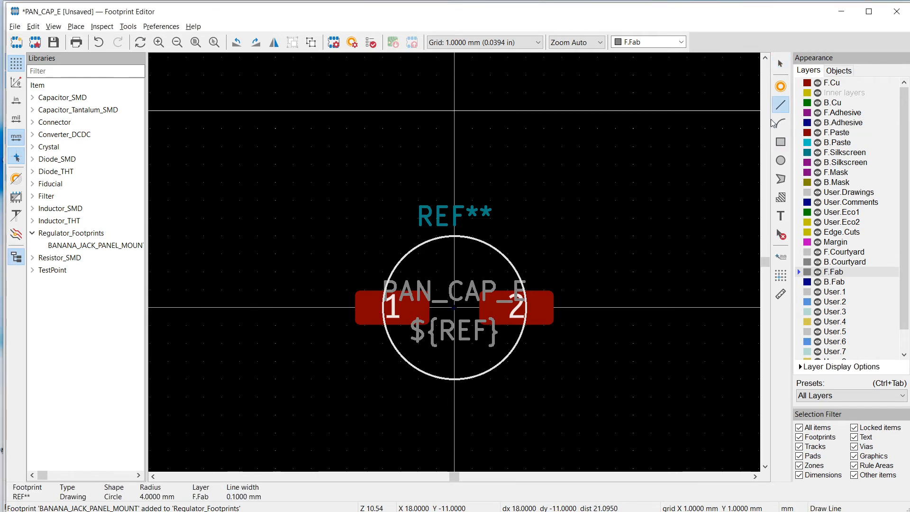
left_click(782, 142)
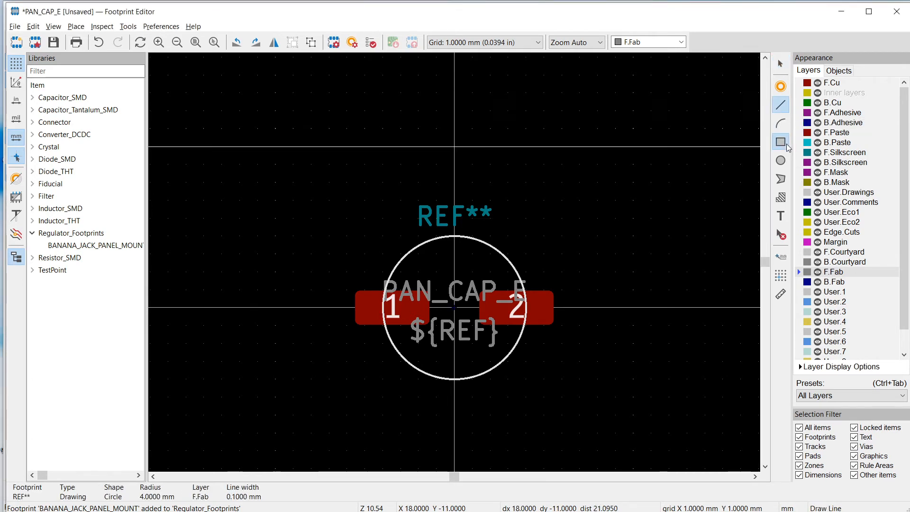
left_click(833, 281)
left_click(383, 235)
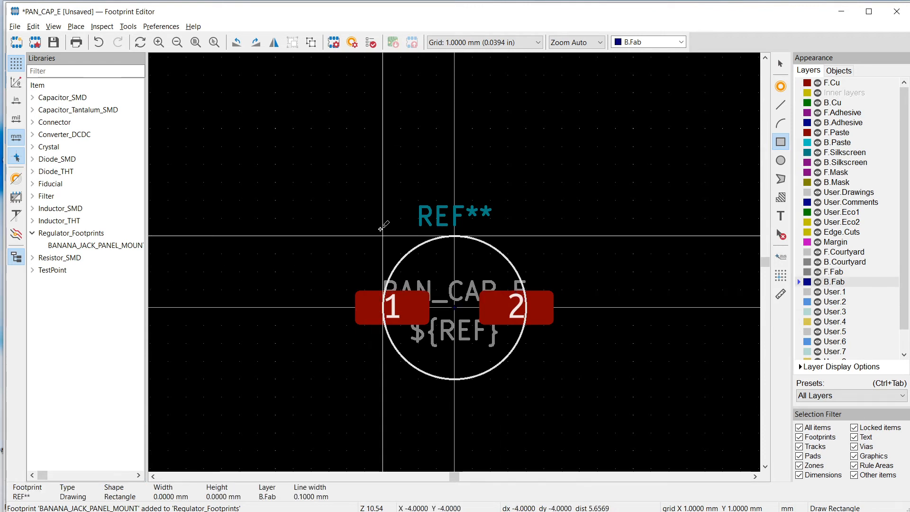
right_click(382, 229)
mouse_move(407, 269)
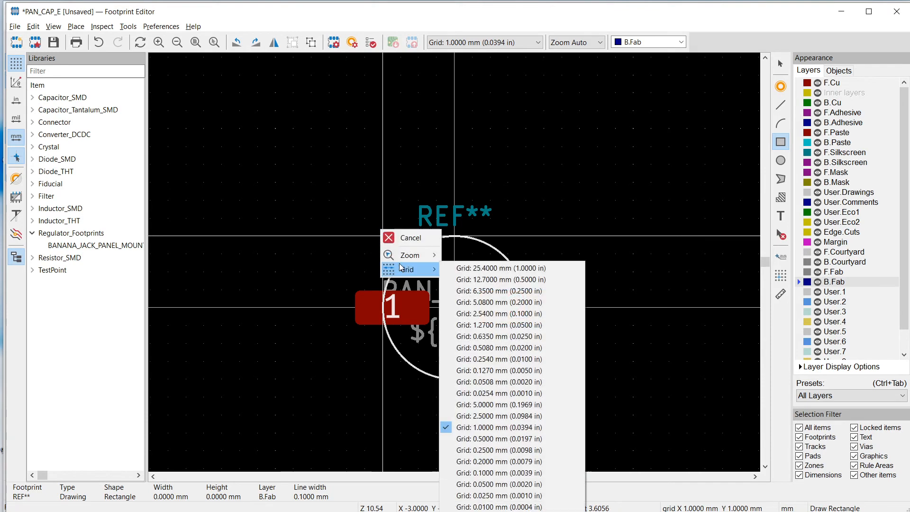
left_click(496, 473)
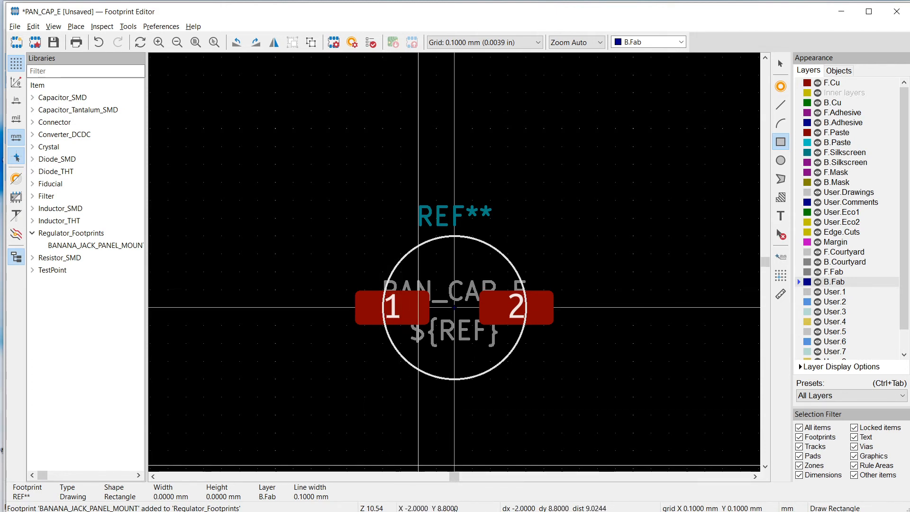
left_click(379, 232)
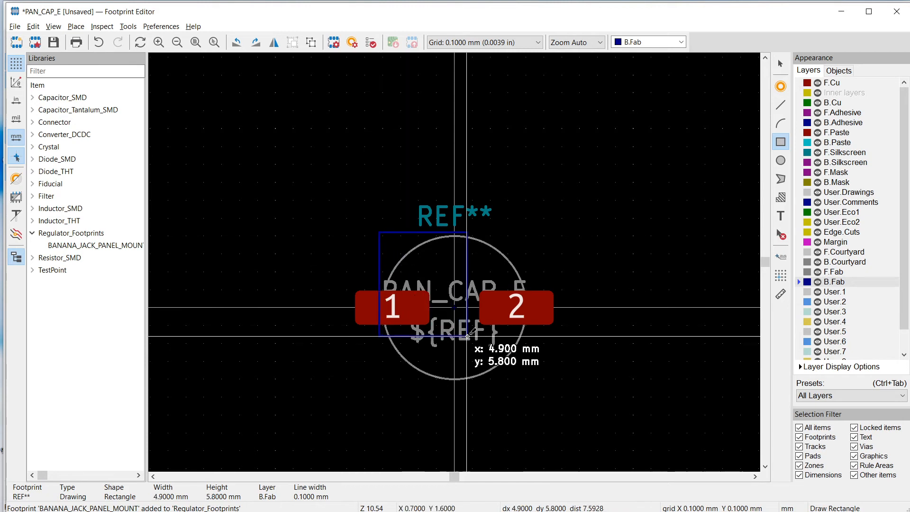
left_click(530, 382)
key("Escape")
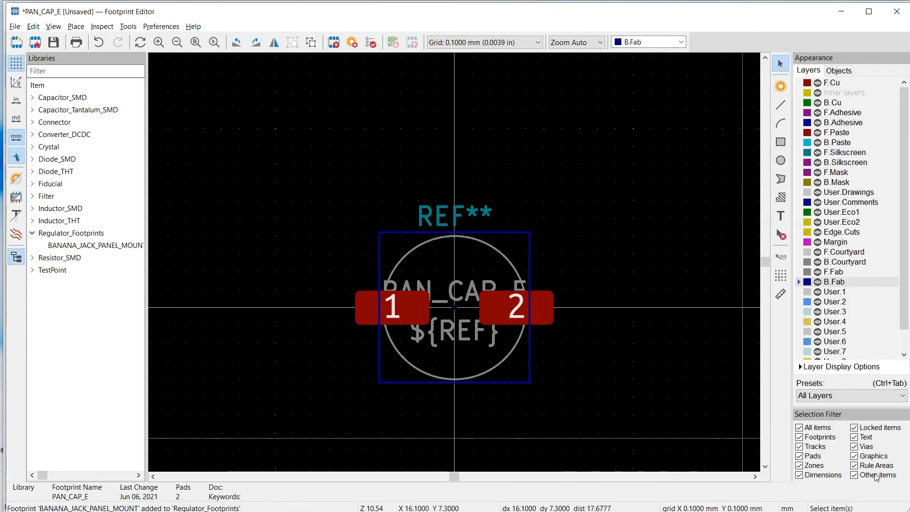
Trace the guide square on the F.Fab layer as a closed body outline, cutting both pad 1 side corners with 1 mm by 1 mm chamfers
key("alt+Tab")
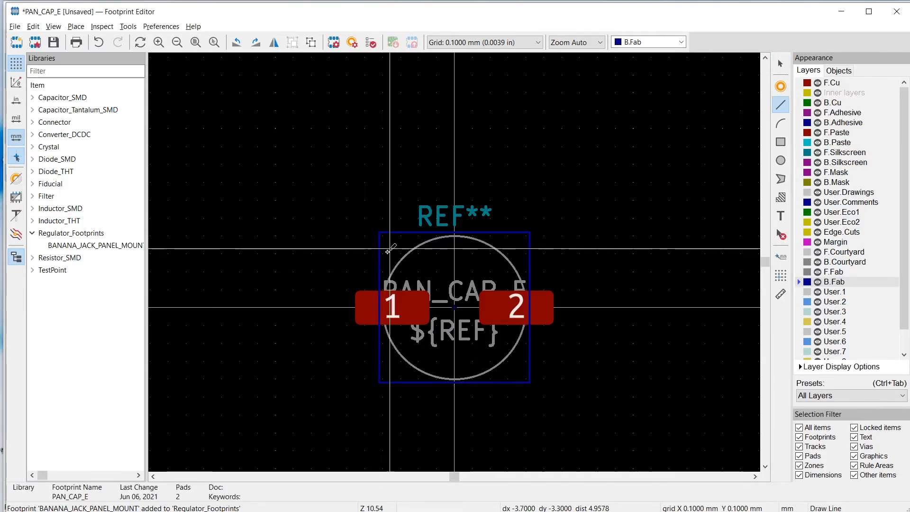
left_click(832, 273)
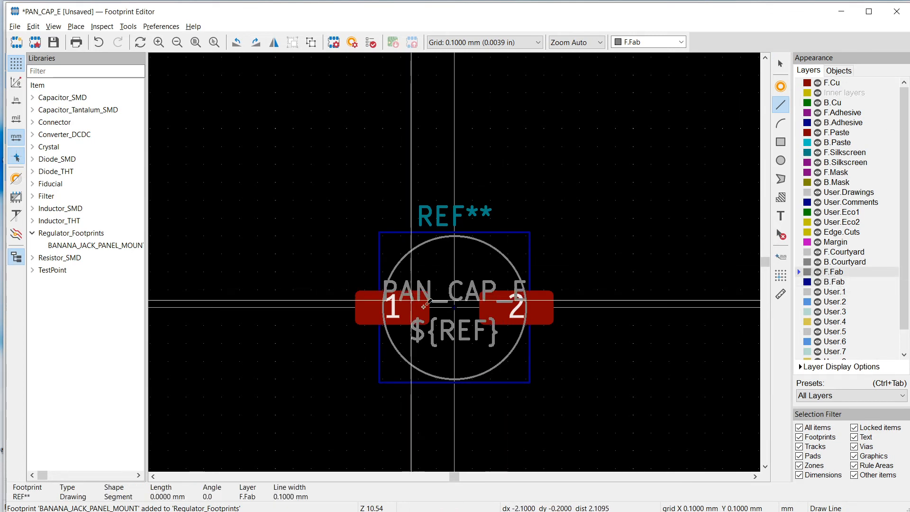
scroll(456, 323, "up", 1)
scroll(441, 240, "up", 3)
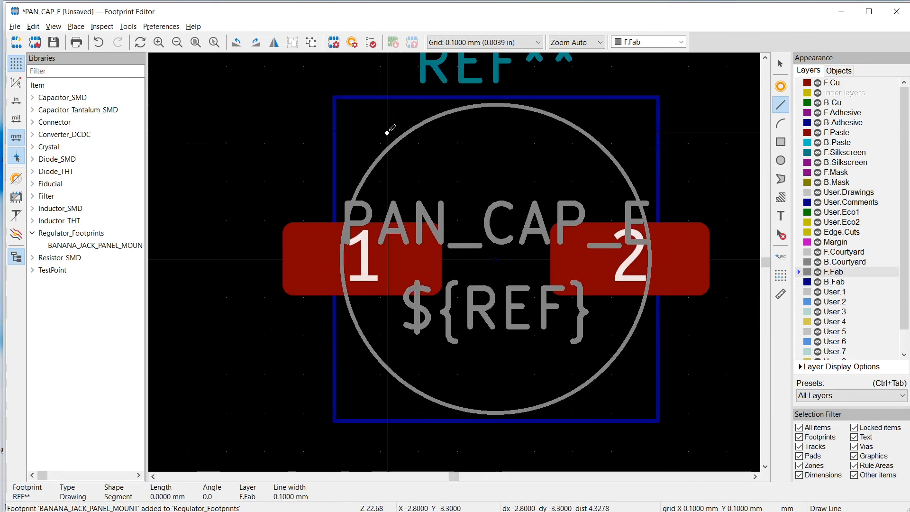
left_click(336, 97)
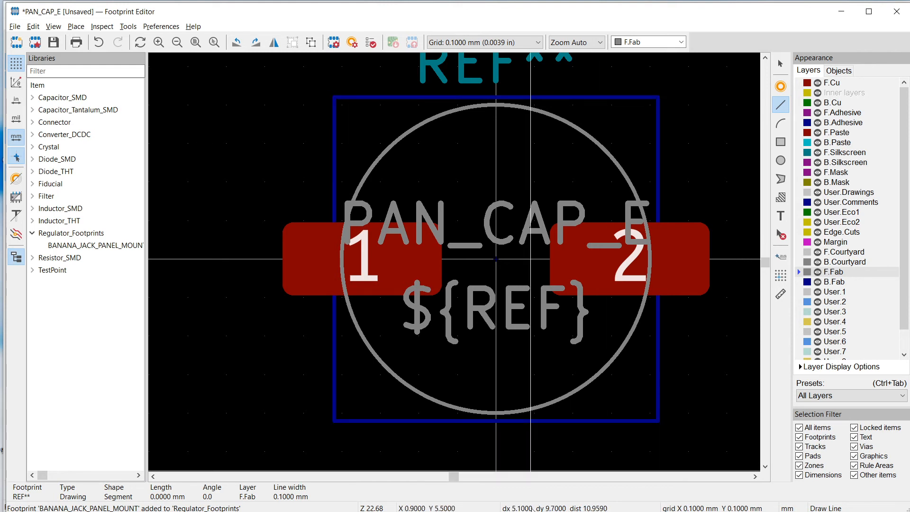
left_click(334, 135)
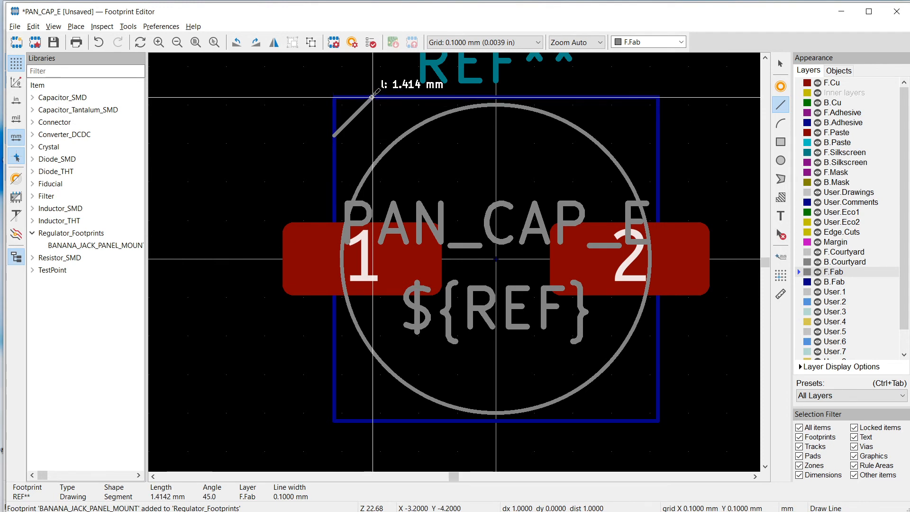
left_click(373, 97)
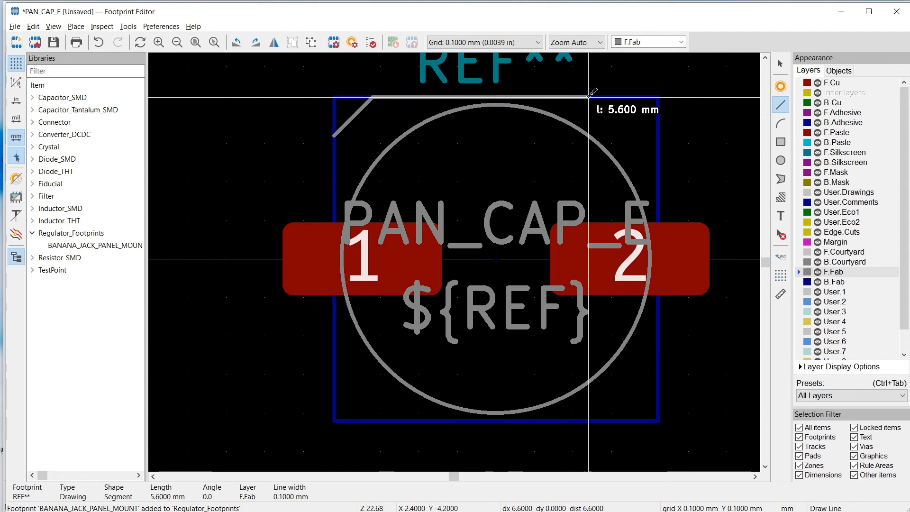
left_click(657, 97)
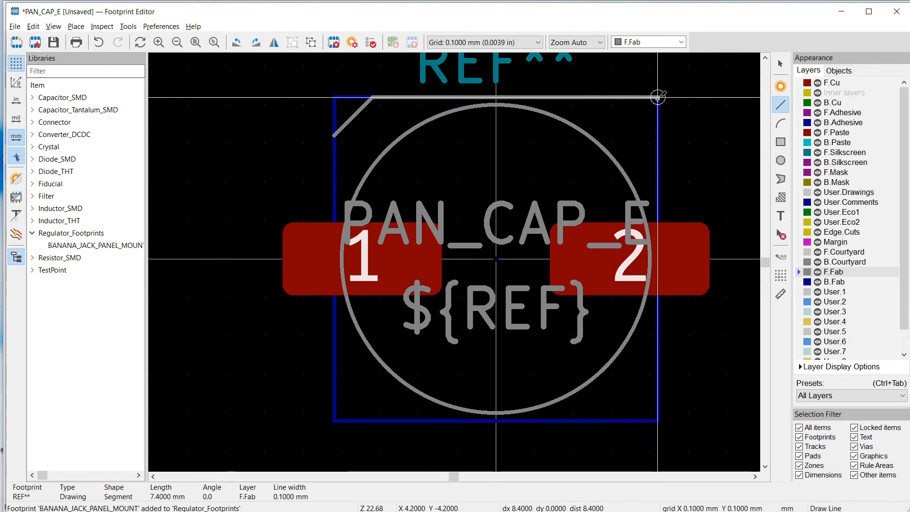
left_click(657, 420)
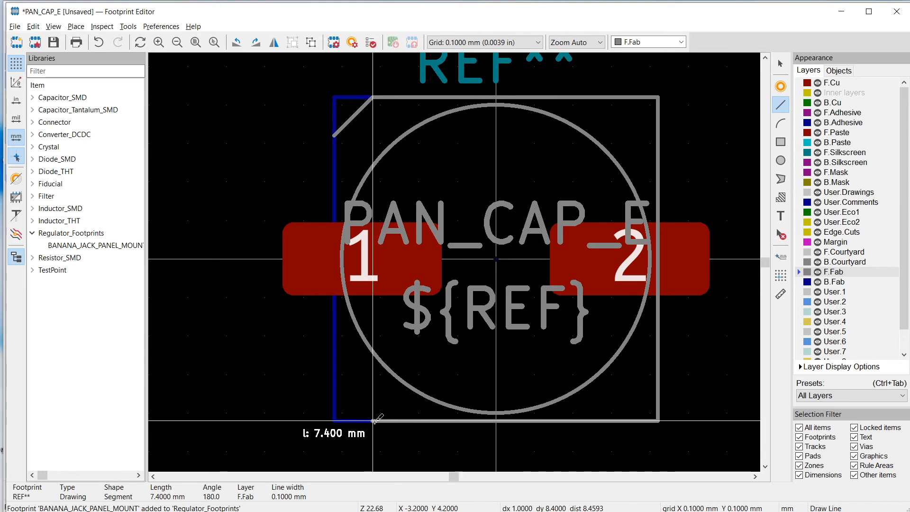
left_click(373, 420)
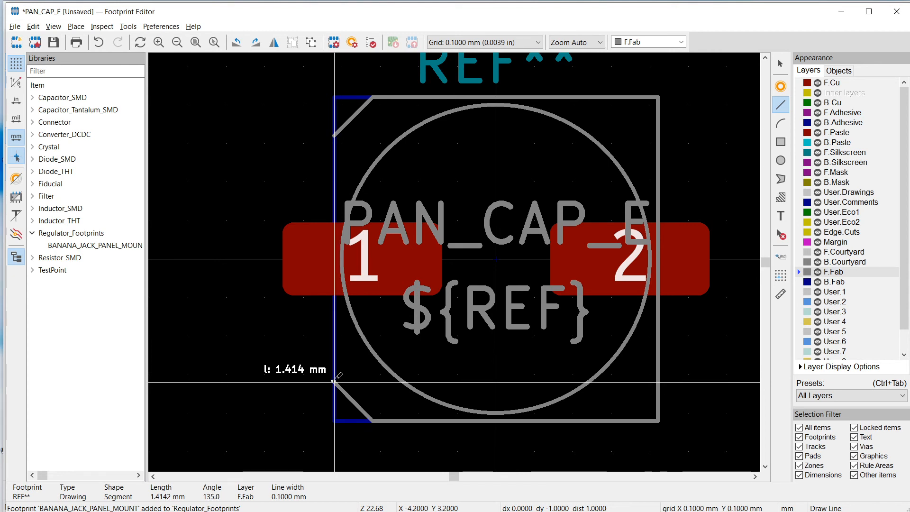
left_click(334, 380)
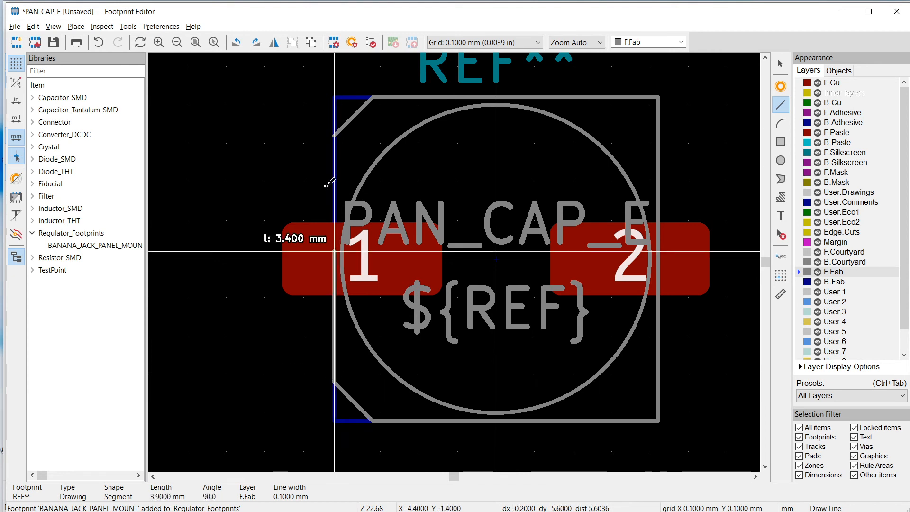
left_click(334, 136)
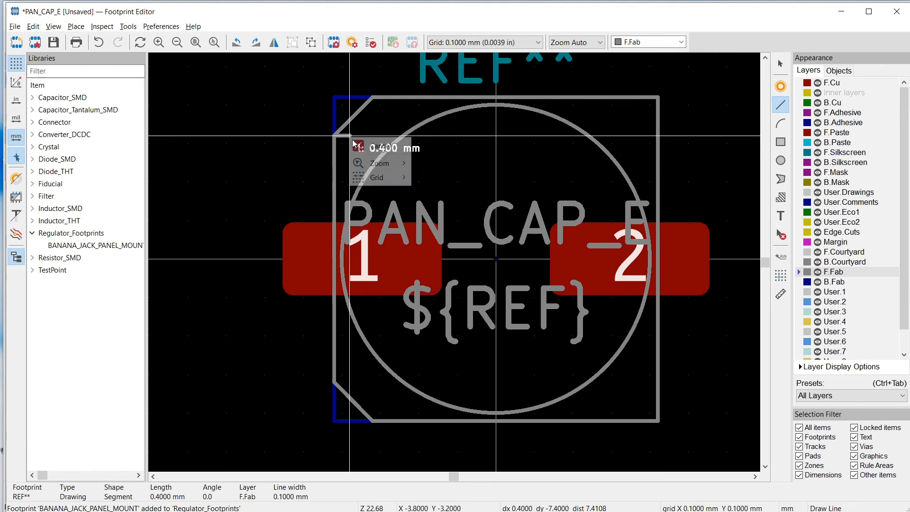
right_click(341, 135)
left_click(379, 145)
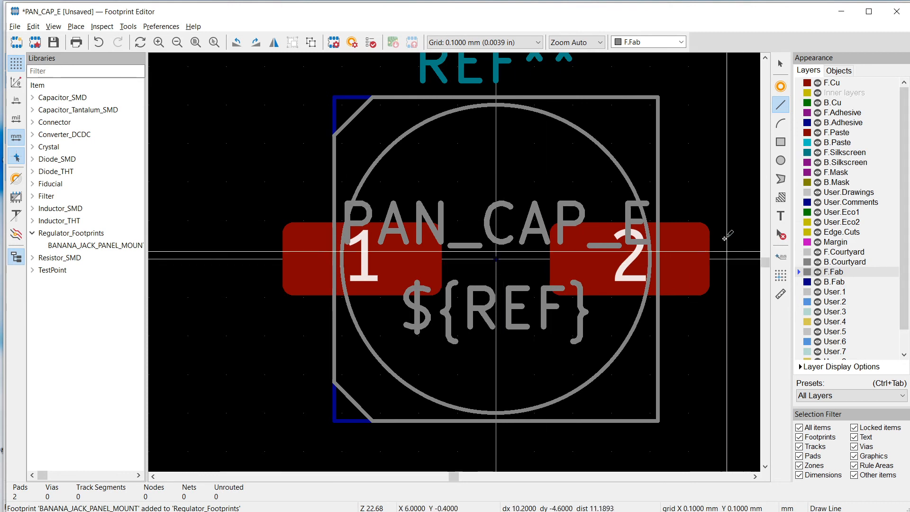
key("Escape")
Delete the guide square from the B.Fab layer
left_click(346, 102)
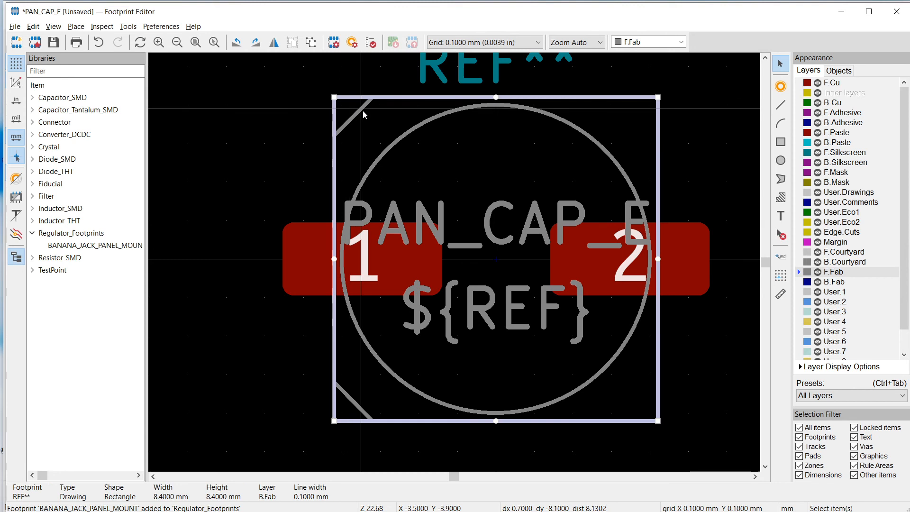
key("Escape")
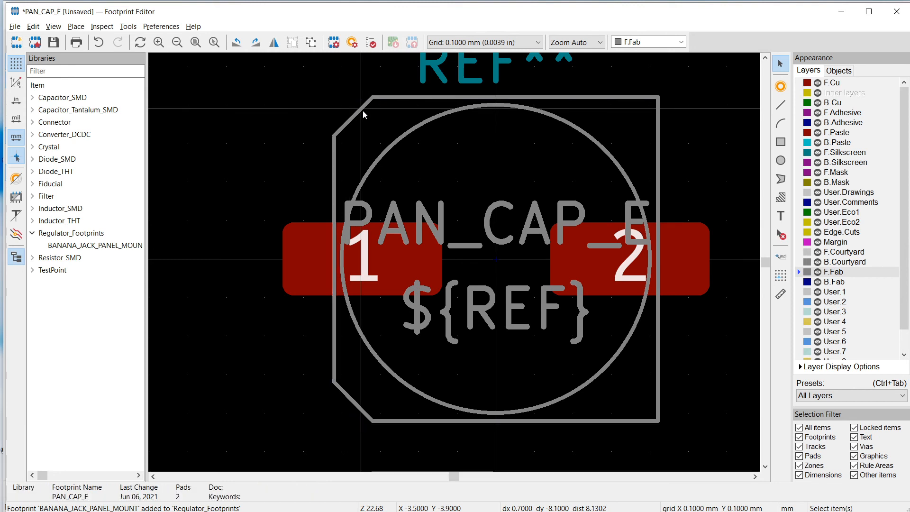
Draw a plus sign on F.Fab just above pad 1, outside the body outline, from two crossing lines each 1 mm long
left_click(781, 108)
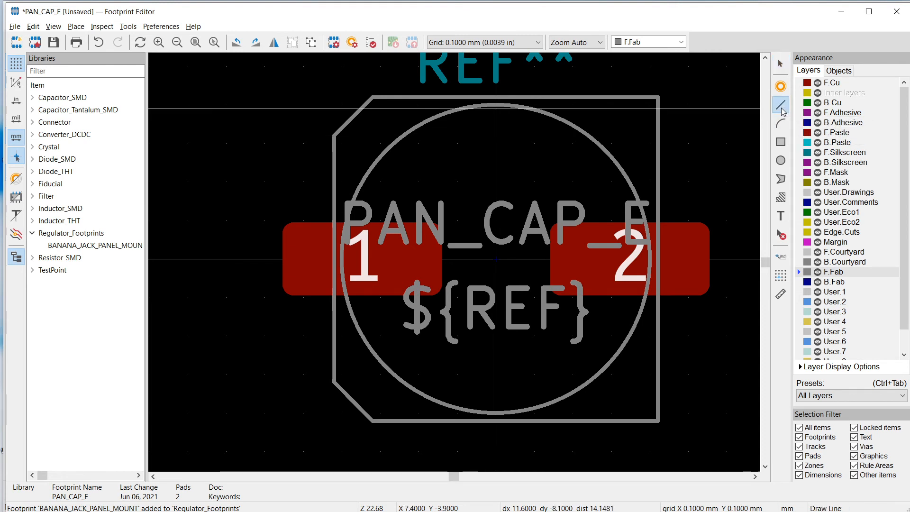
left_click(289, 167)
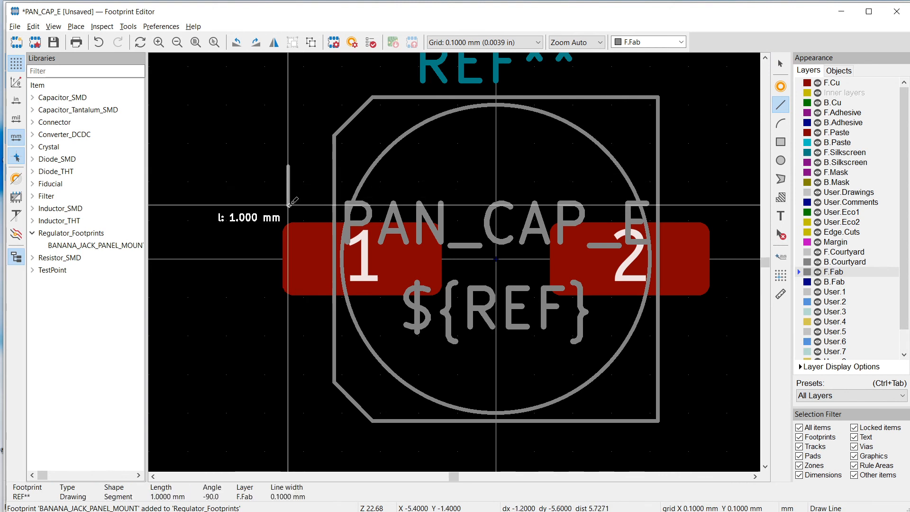
right_click(288, 205)
left_click(305, 209)
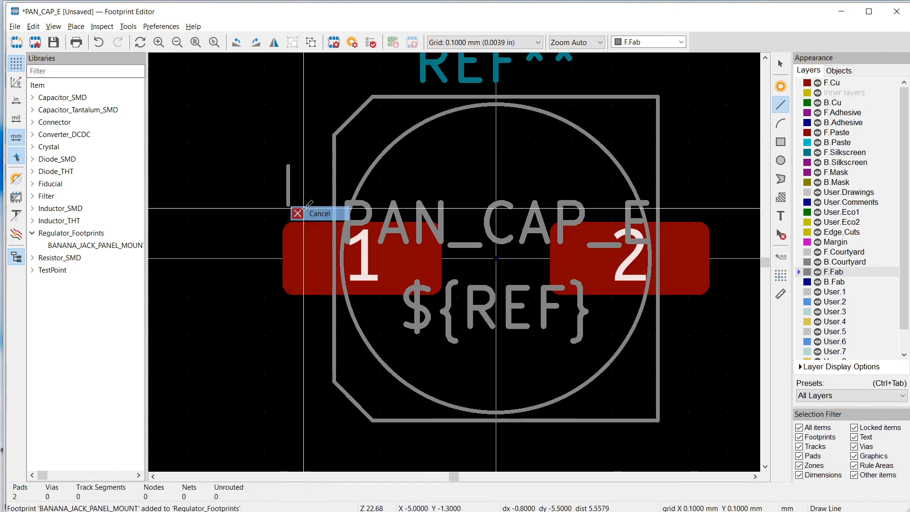
left_click(264, 185)
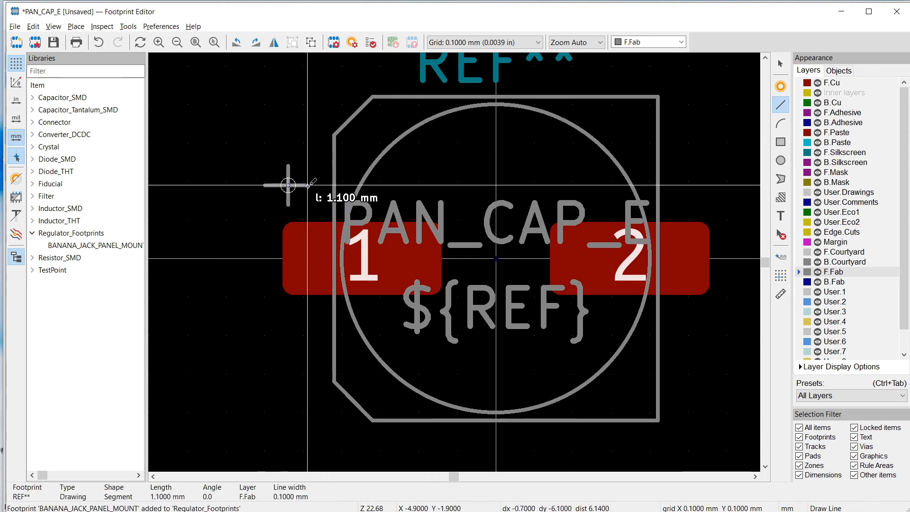
right_click(309, 186)
left_click(332, 192)
key("Escape")
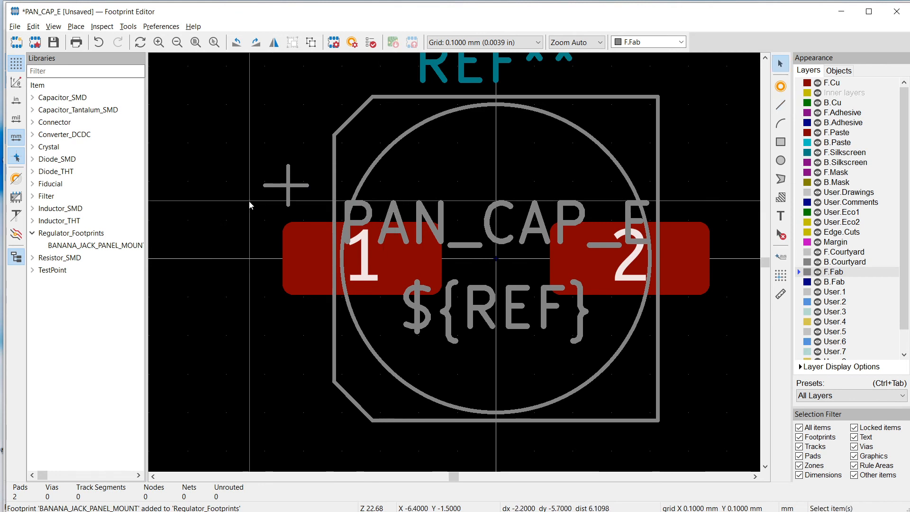
left_click(290, 185)
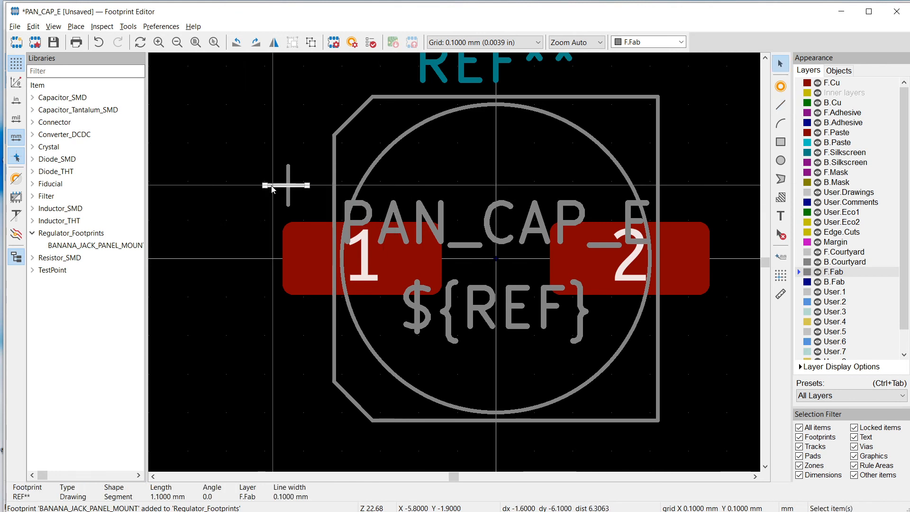
left_click(253, 164)
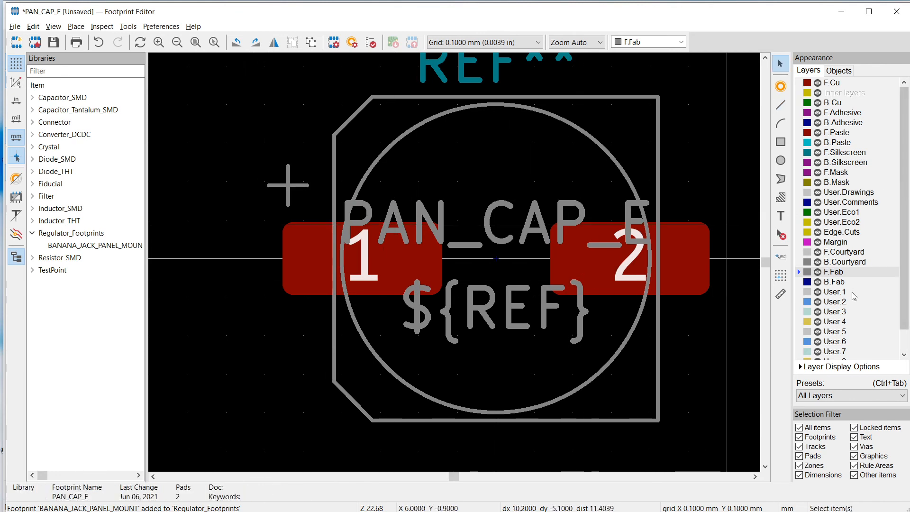
Draw an 11.6 mm by 9 mm rectangle centred on the origin on the F.Courtyard layer, enclosing the pads, body outline and plus sign
left_click(840, 252)
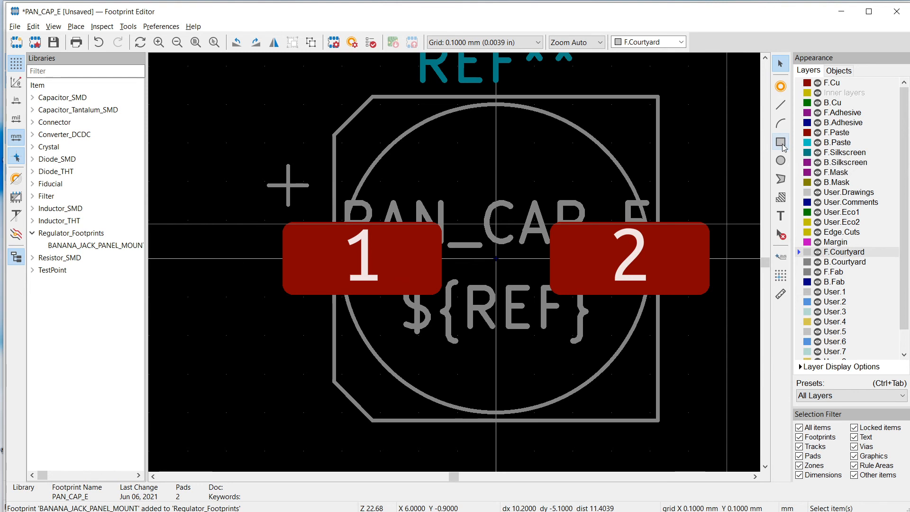
left_click(780, 142)
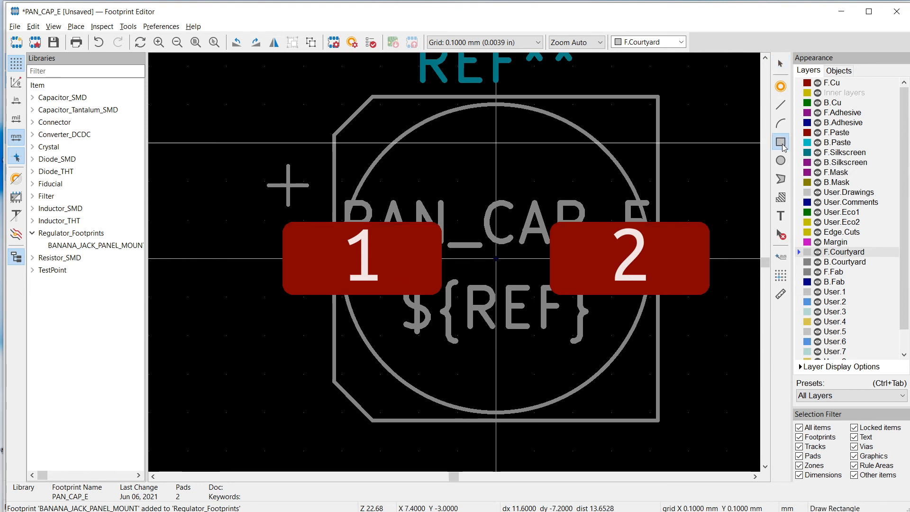
left_click(273, 85)
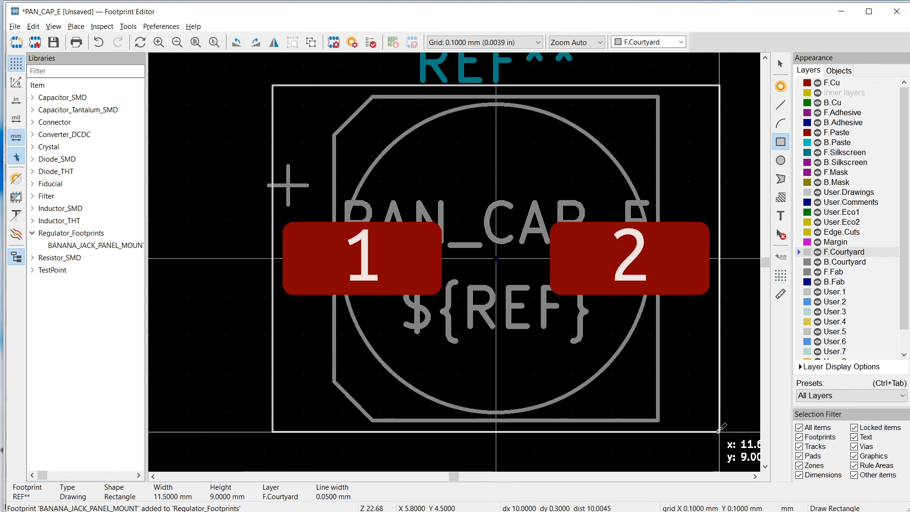
left_click(719, 431)
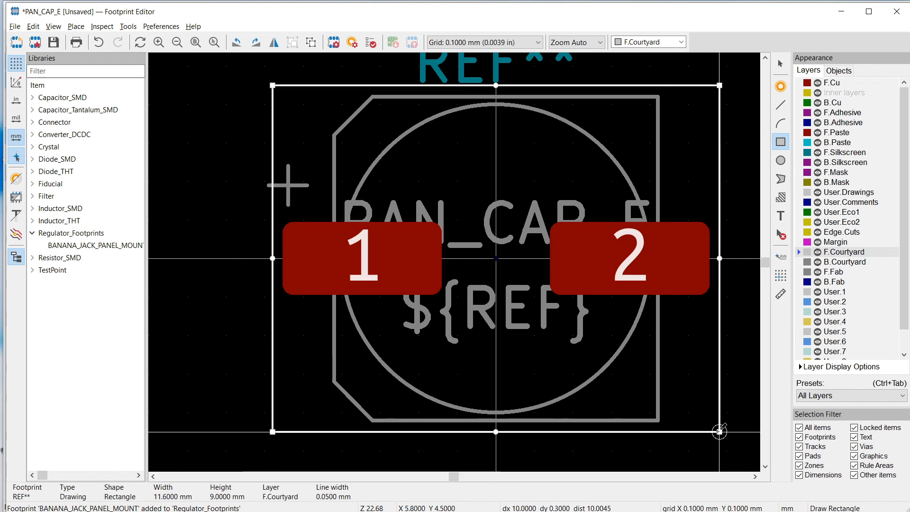
key("Escape")
Trace the upper half of the body outline on F.Silkscreen, 0.2 mm outside it, from just above pad 1 around to just above pad 2
left_click(838, 152)
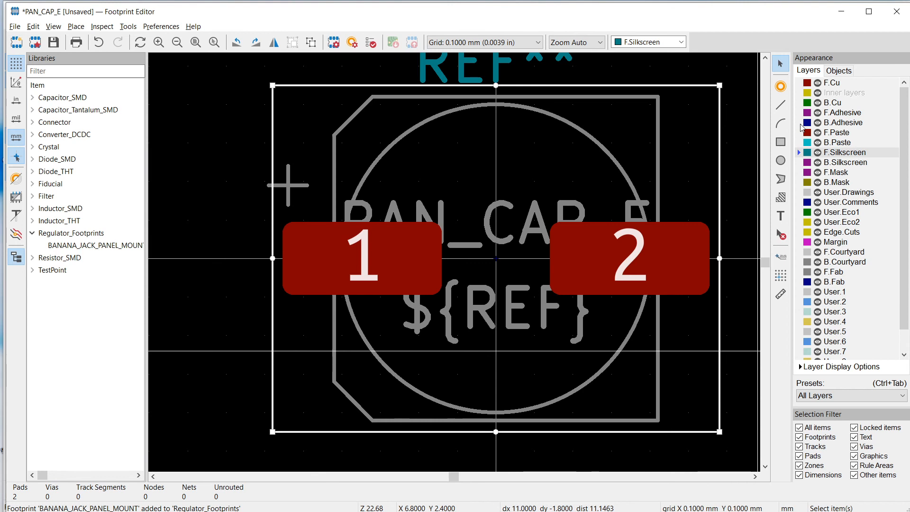
left_click(781, 108)
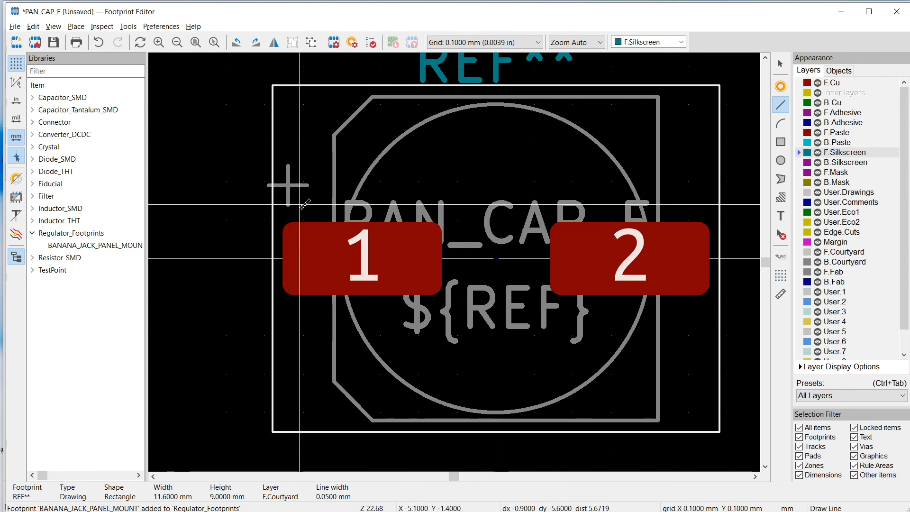
left_click(326, 216)
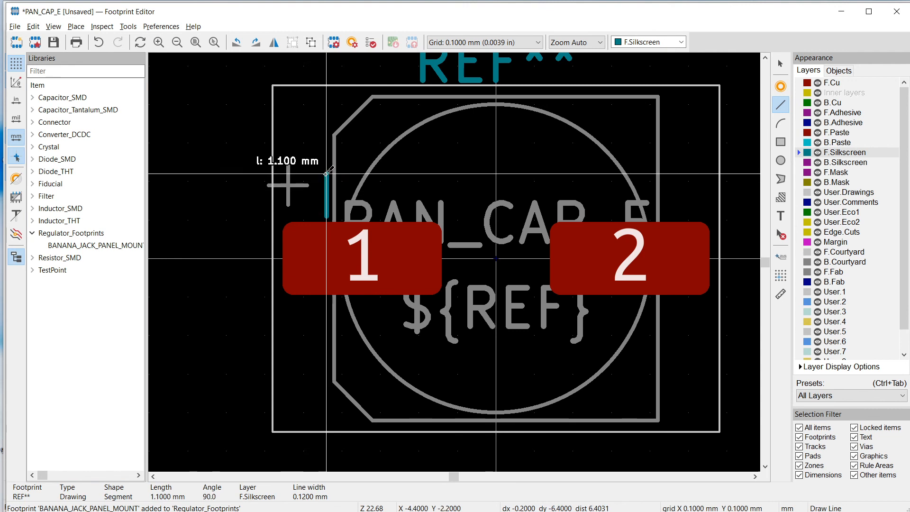
left_click(326, 132)
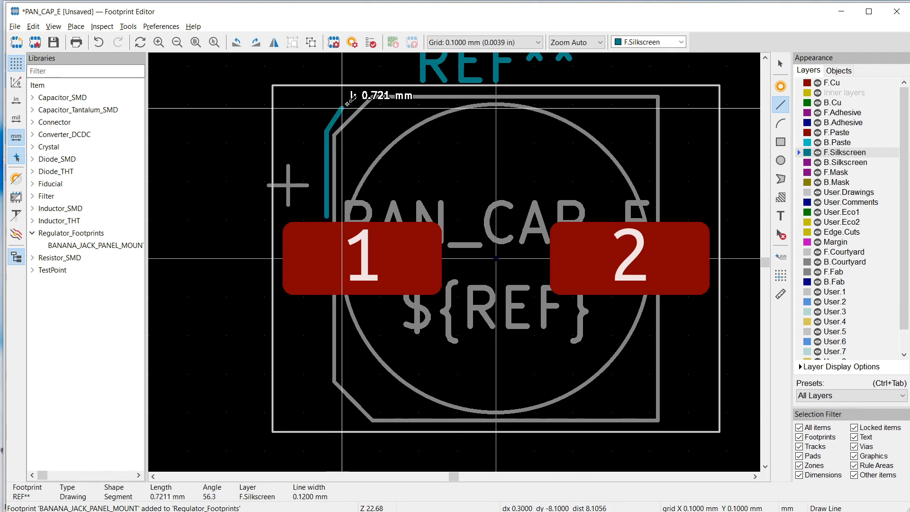
left_click(369, 87)
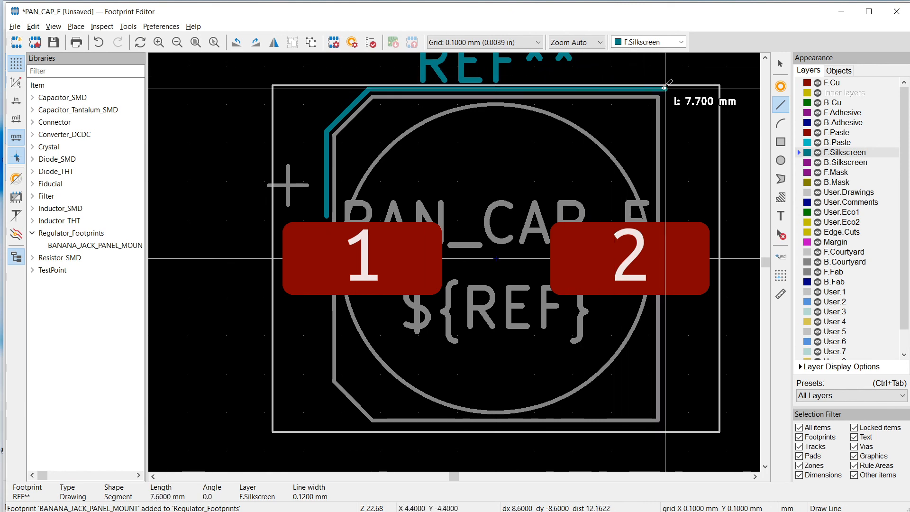
right_click(665, 216)
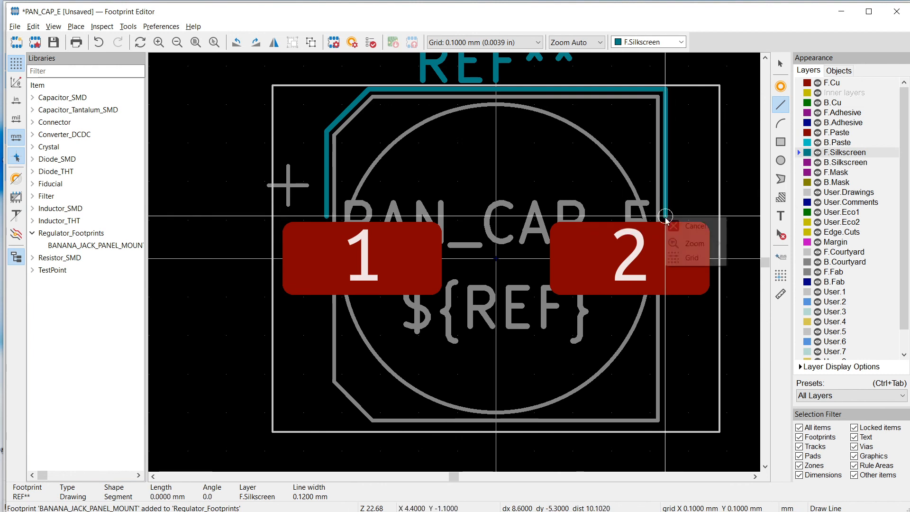
left_click(677, 227)
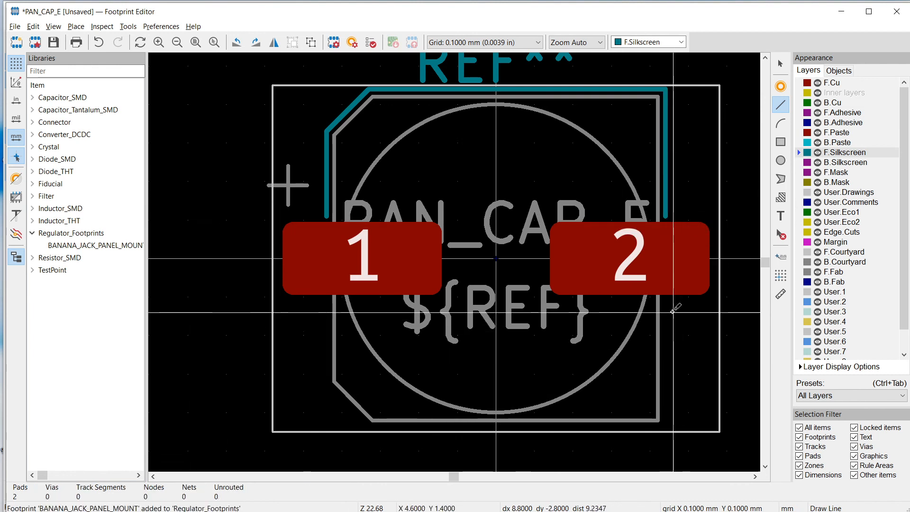
Trace the matching lower half on F.Silkscreen with 3.3 mm, 7.7 mm, chamfer and 2.2 mm segments, from just below pad 2 to just below pad 1
key("Escape")
key("ctrl+shift+l")
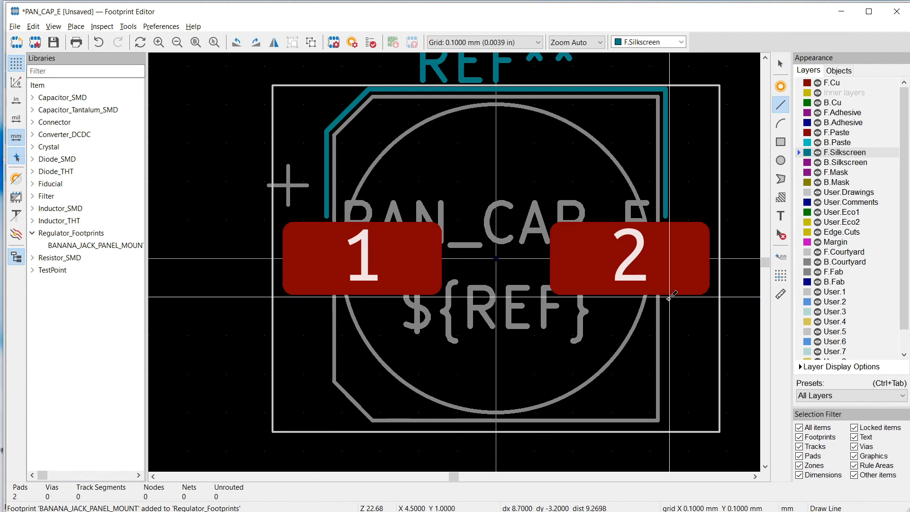
left_click(665, 300)
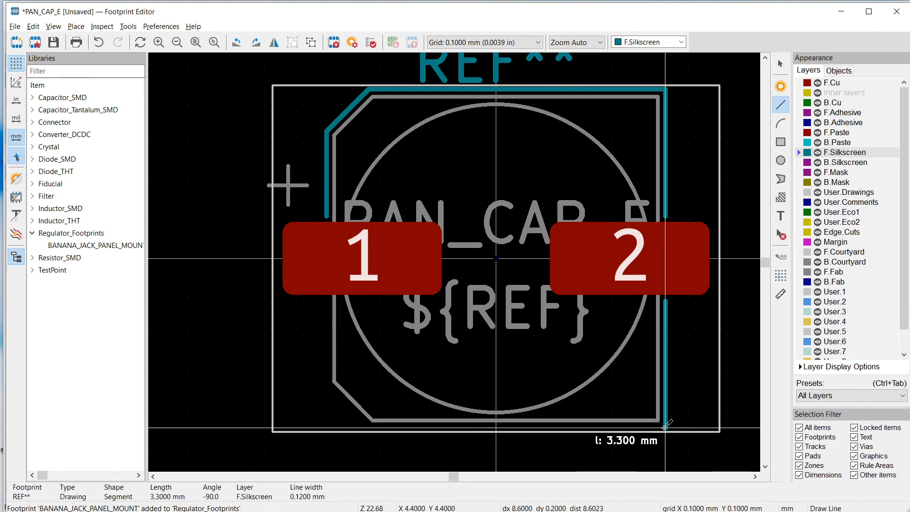
left_click(665, 427)
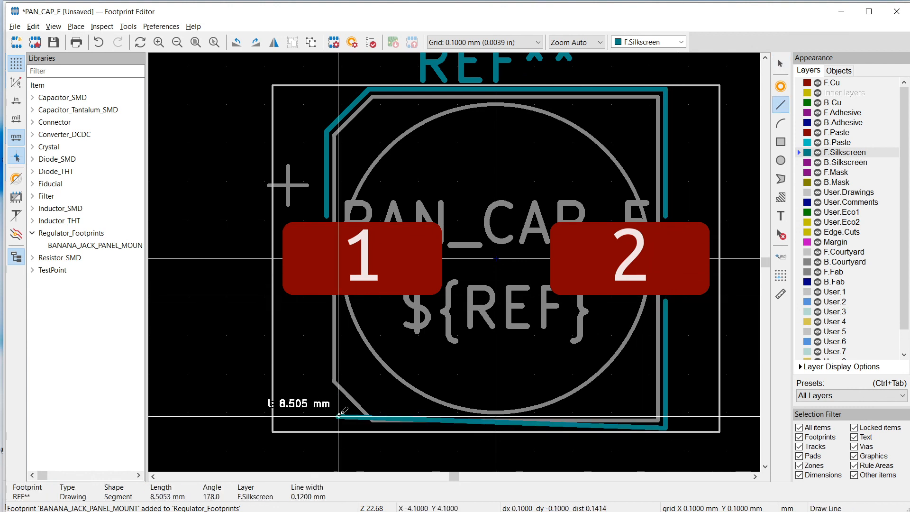
left_click(369, 427)
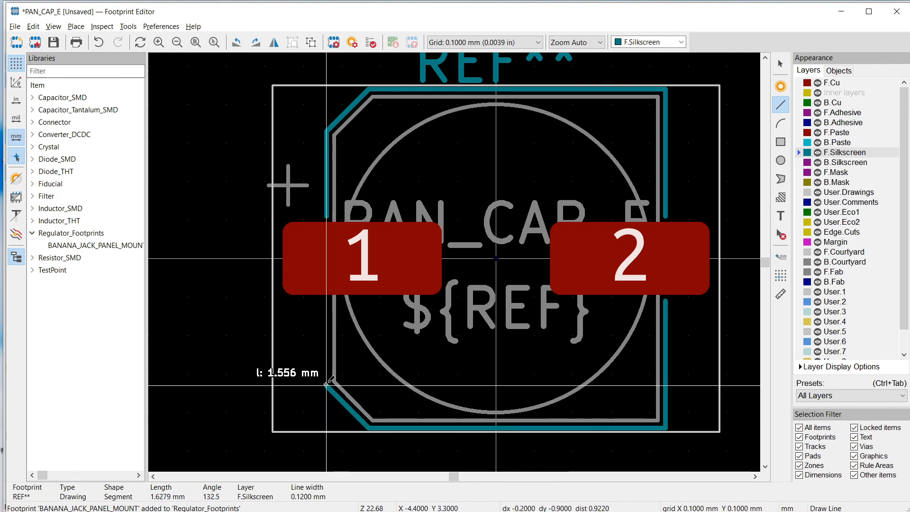
left_click(326, 385)
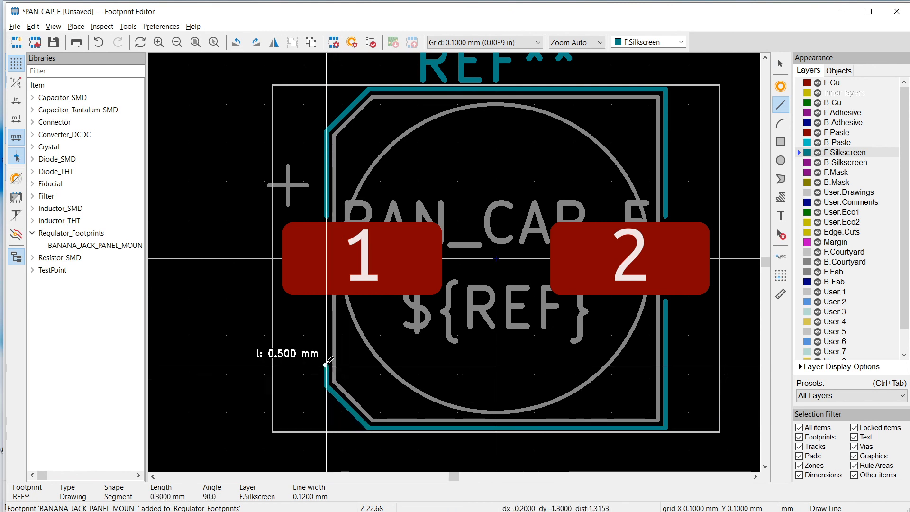
right_click(327, 301)
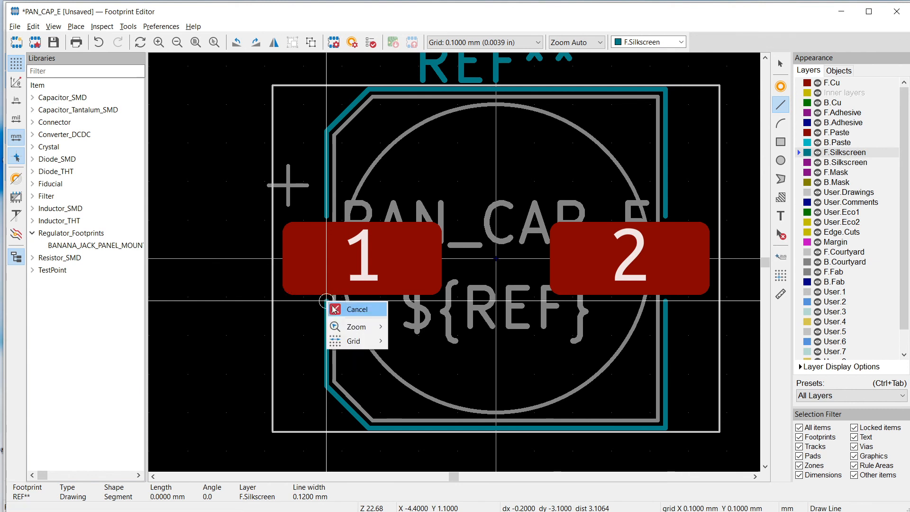
left_click(348, 308)
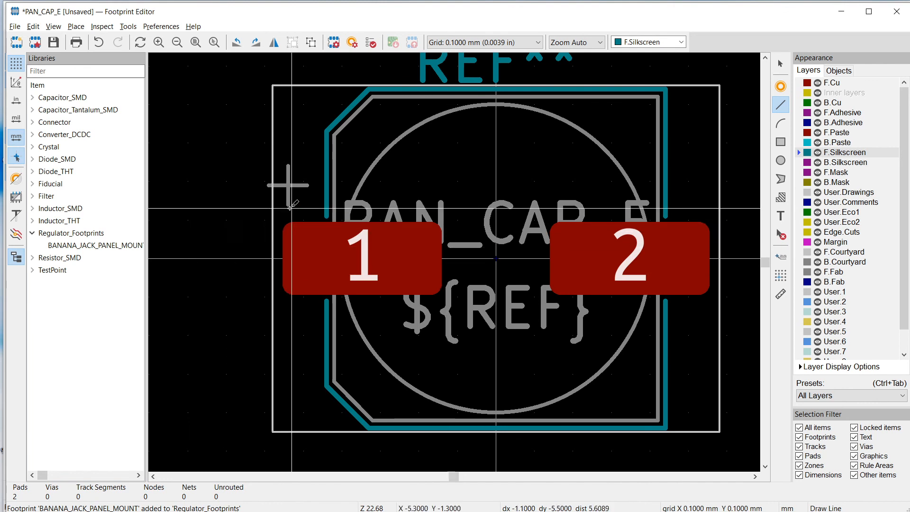
Draw a plus sign on F.Silkscreen over the fabrication-layer plus sign, using two crossing lines each 1 mm long
left_click(288, 166)
left_click(287, 204)
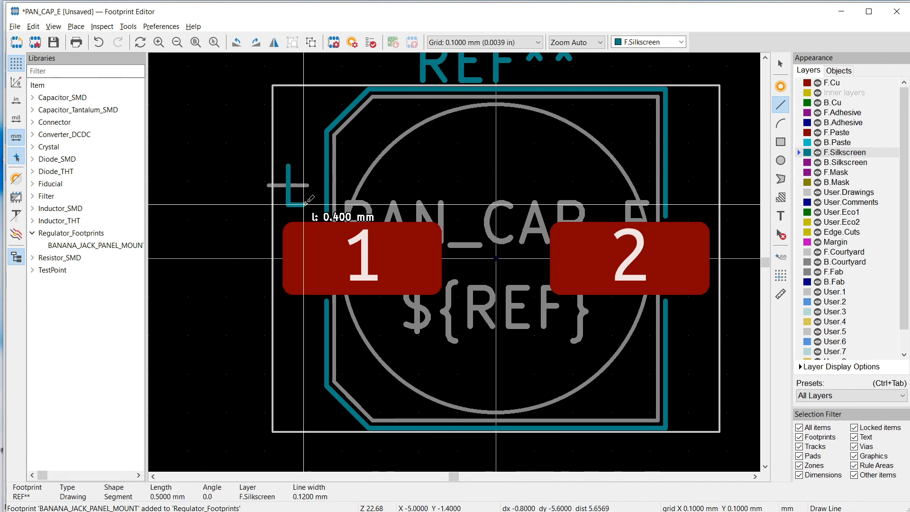
right_click(286, 204)
left_click(304, 212)
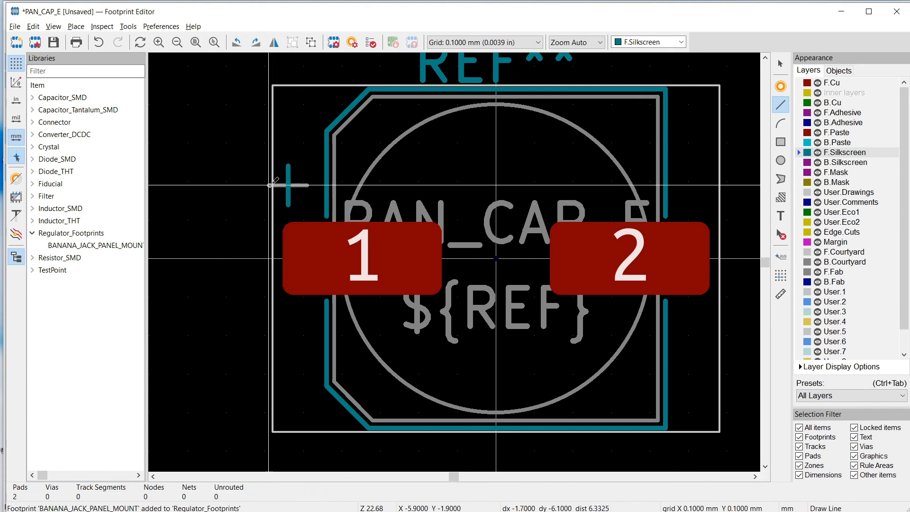
left_click(268, 185)
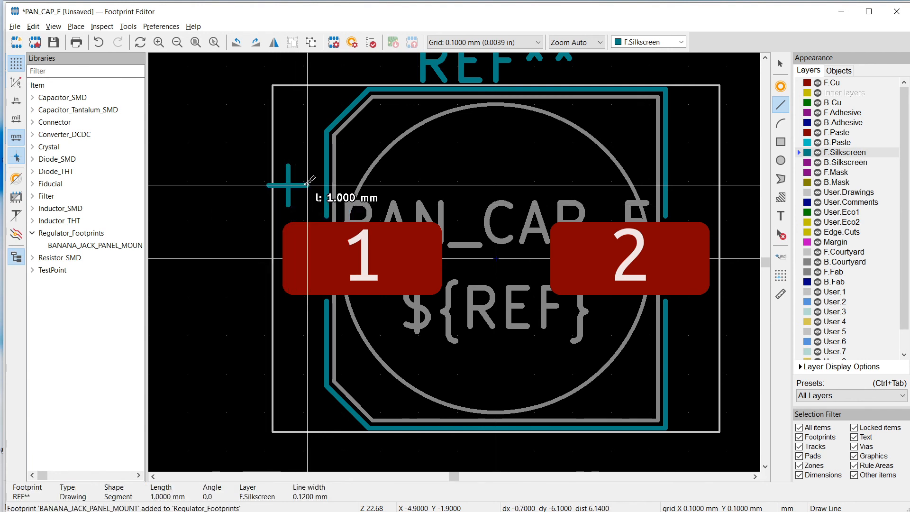
left_click(307, 184)
right_click(307, 185)
left_click(325, 192)
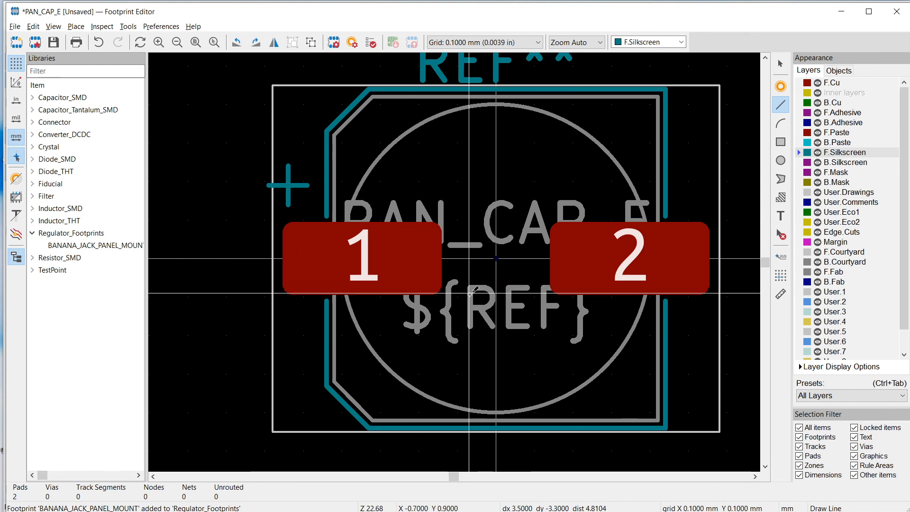
Save the finished footprint as PAN_CAP_E in the Regulator_Footprints library
scroll(470, 293, "down", 4)
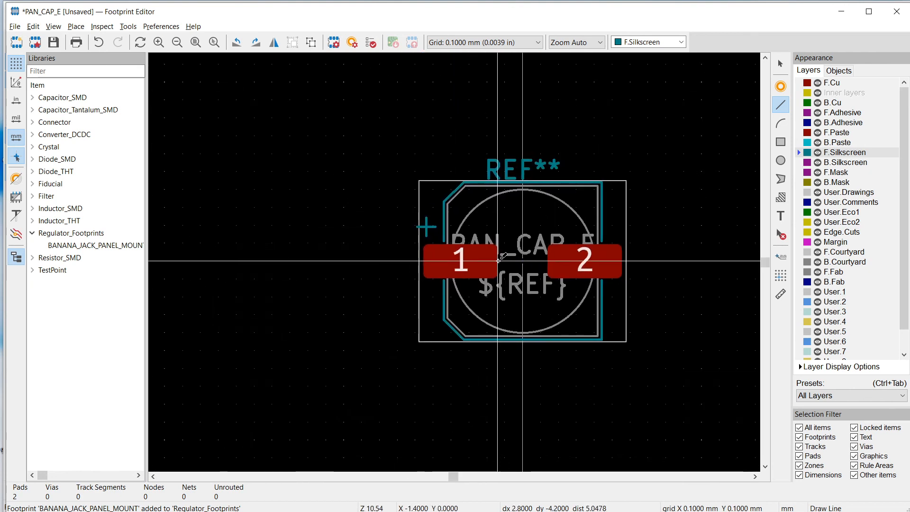
key("Escape")
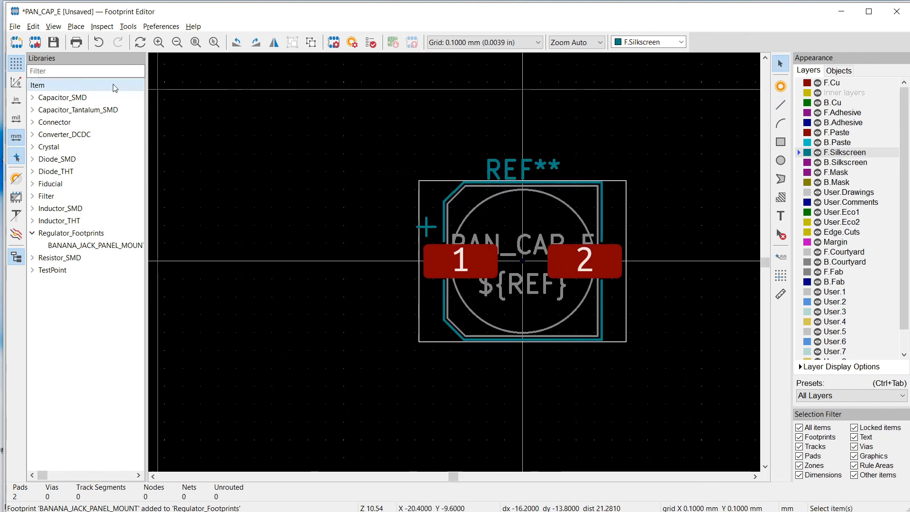
left_click(51, 45)
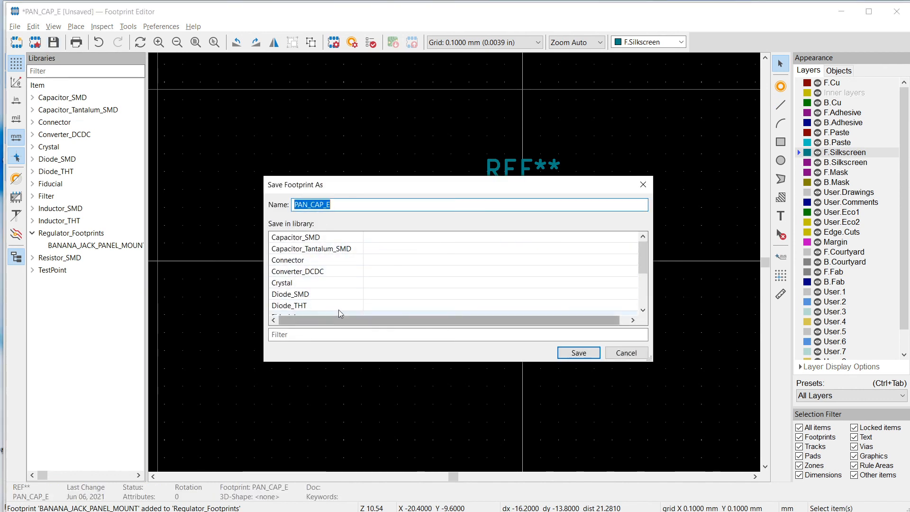
scroll(338, 303, "down", 3)
double_click(338, 287)
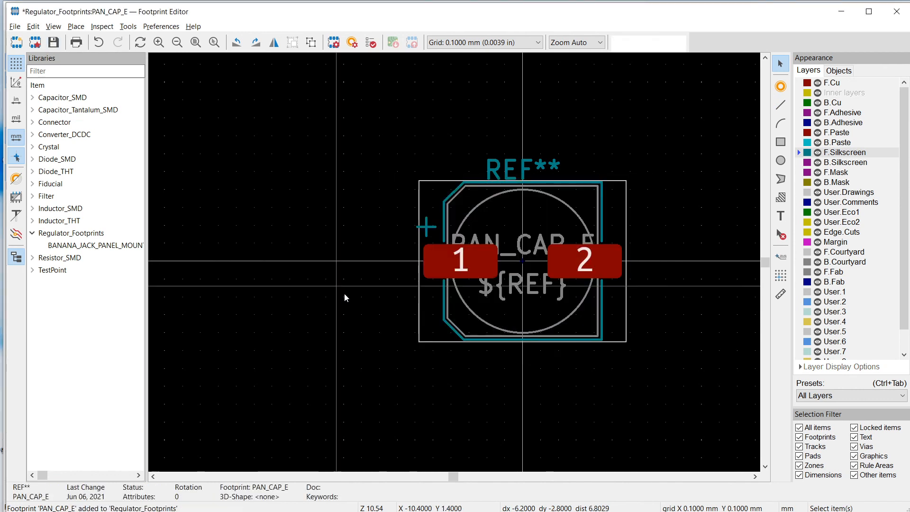
Switch to the Schematic Editor and assign Regulator_Footprints:PAN_CAP_E to capacitor C1, accepting the footprint assignments
key("alt+Tab")
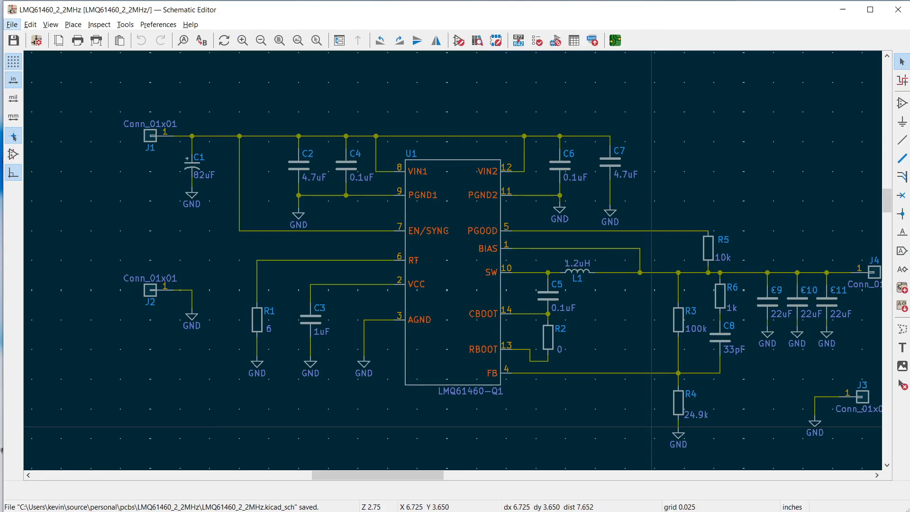
left_click(556, 41)
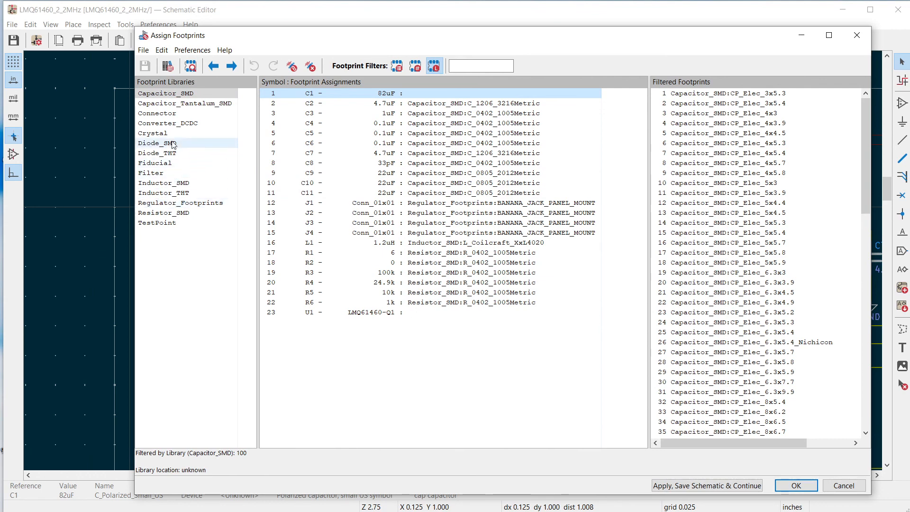
left_click(172, 203)
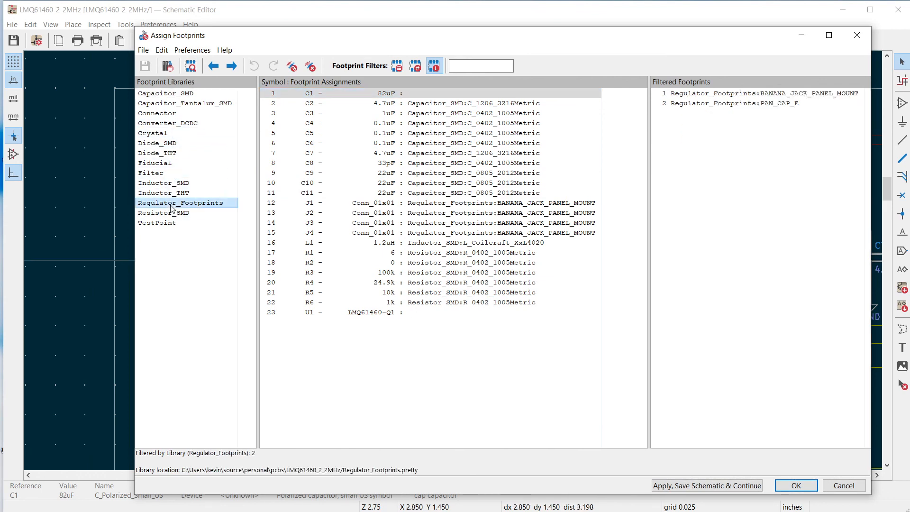
double_click(735, 105)
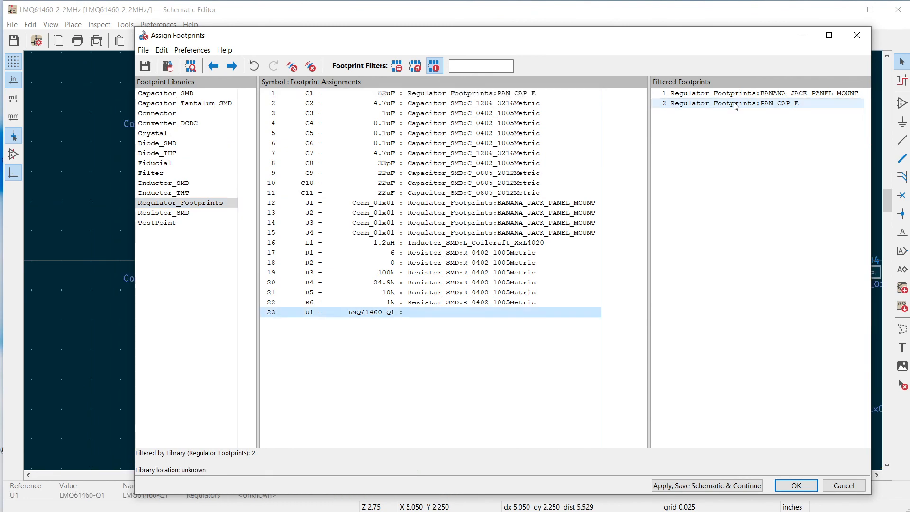
left_click(807, 490)
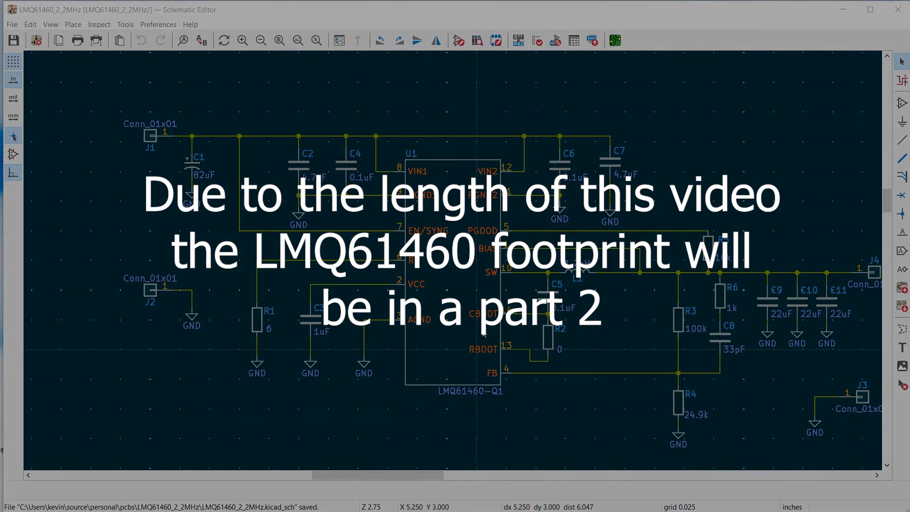